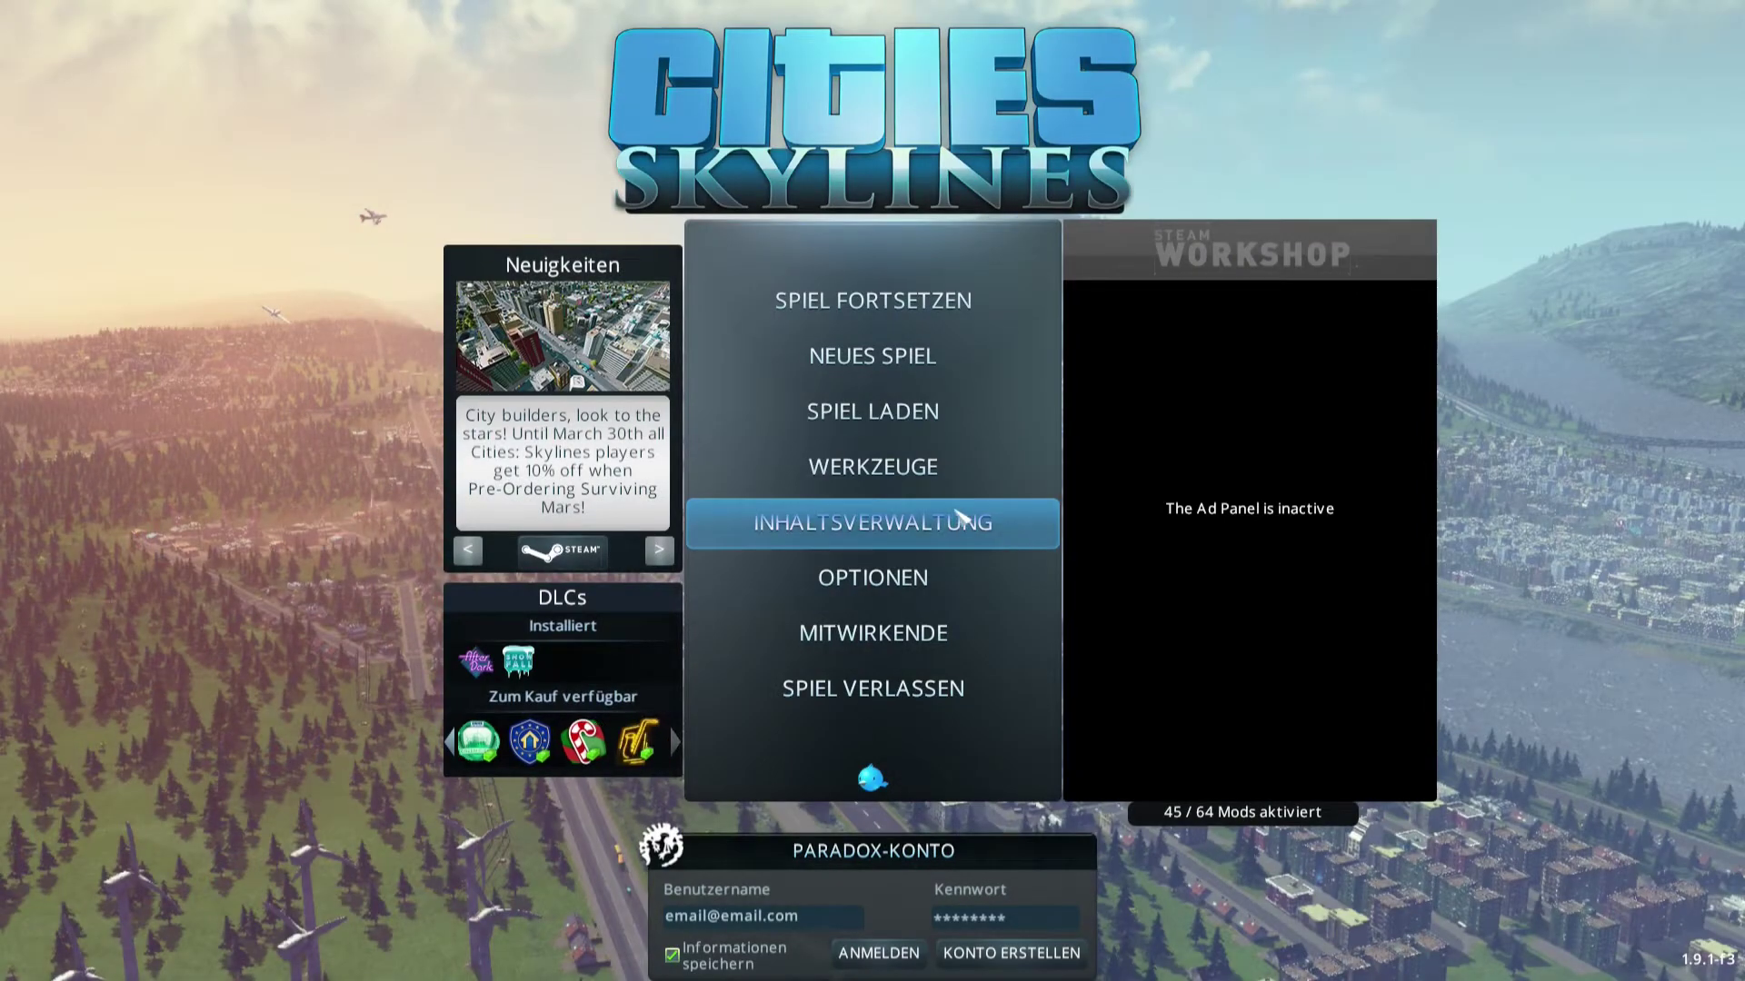
Search the content manager's installed mods for 'mod', then close it.
{"action": "left_click", "coordinate": [843, 538]}
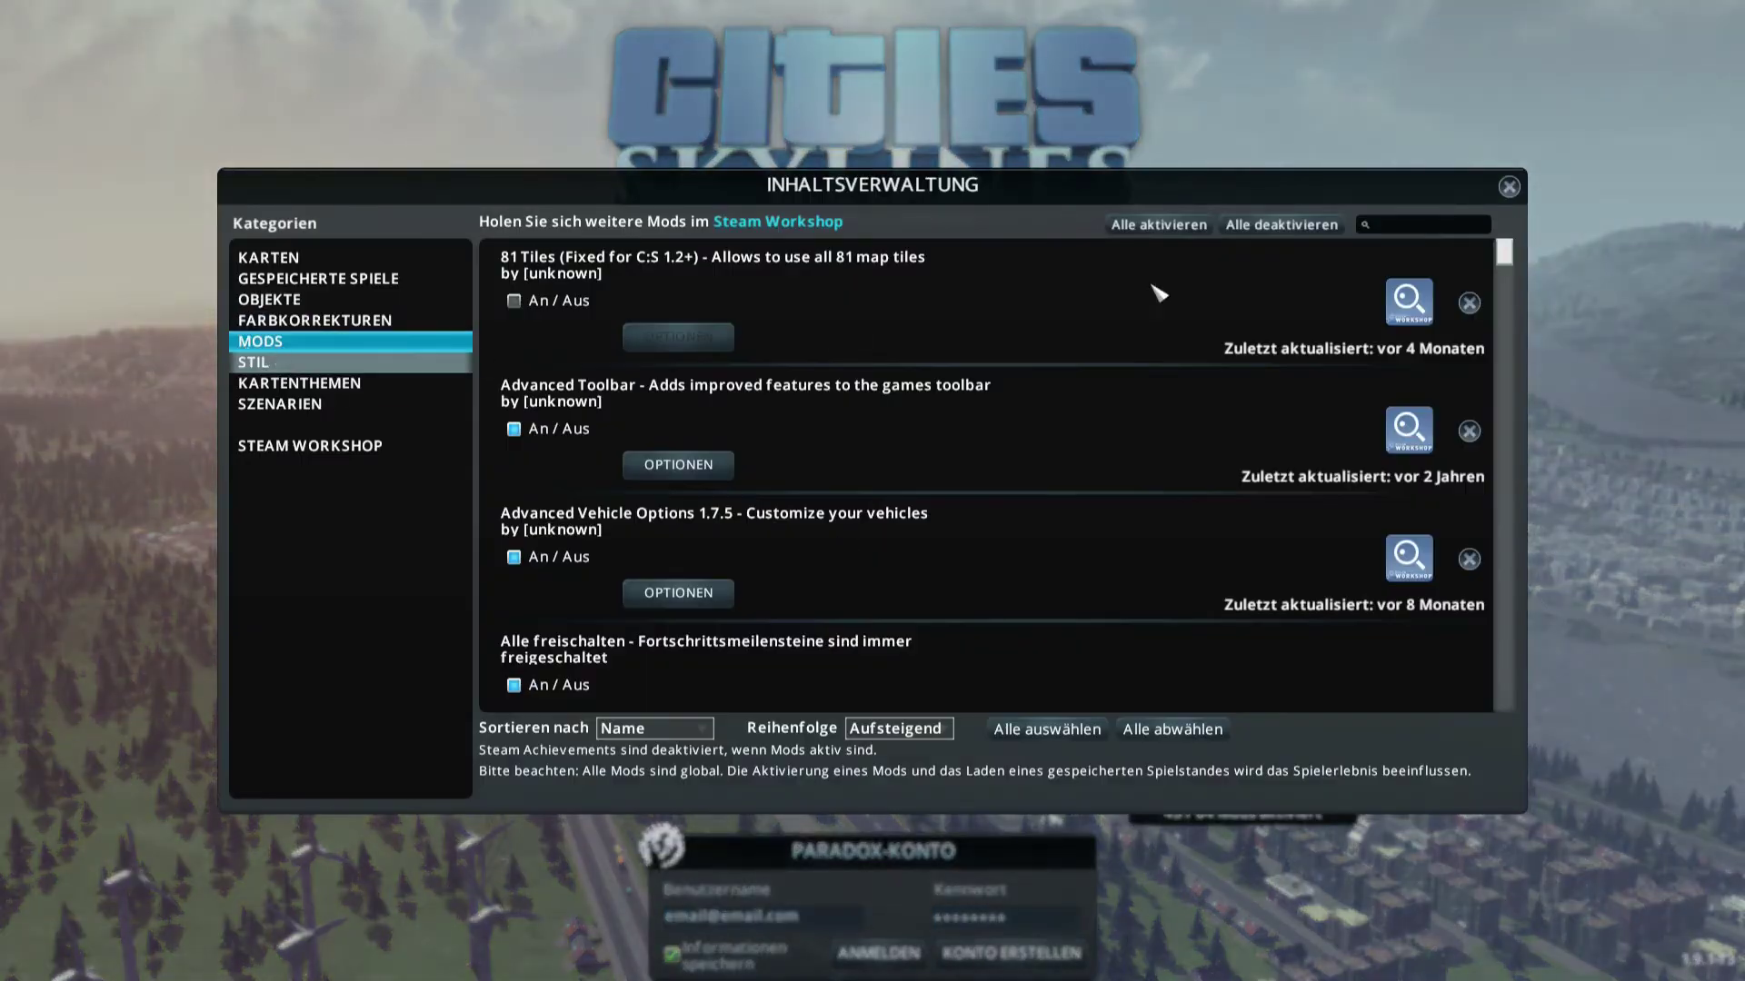
{"action": "left_click", "coordinate": [1434, 224]}
{"action": "type", "text": "mod"}
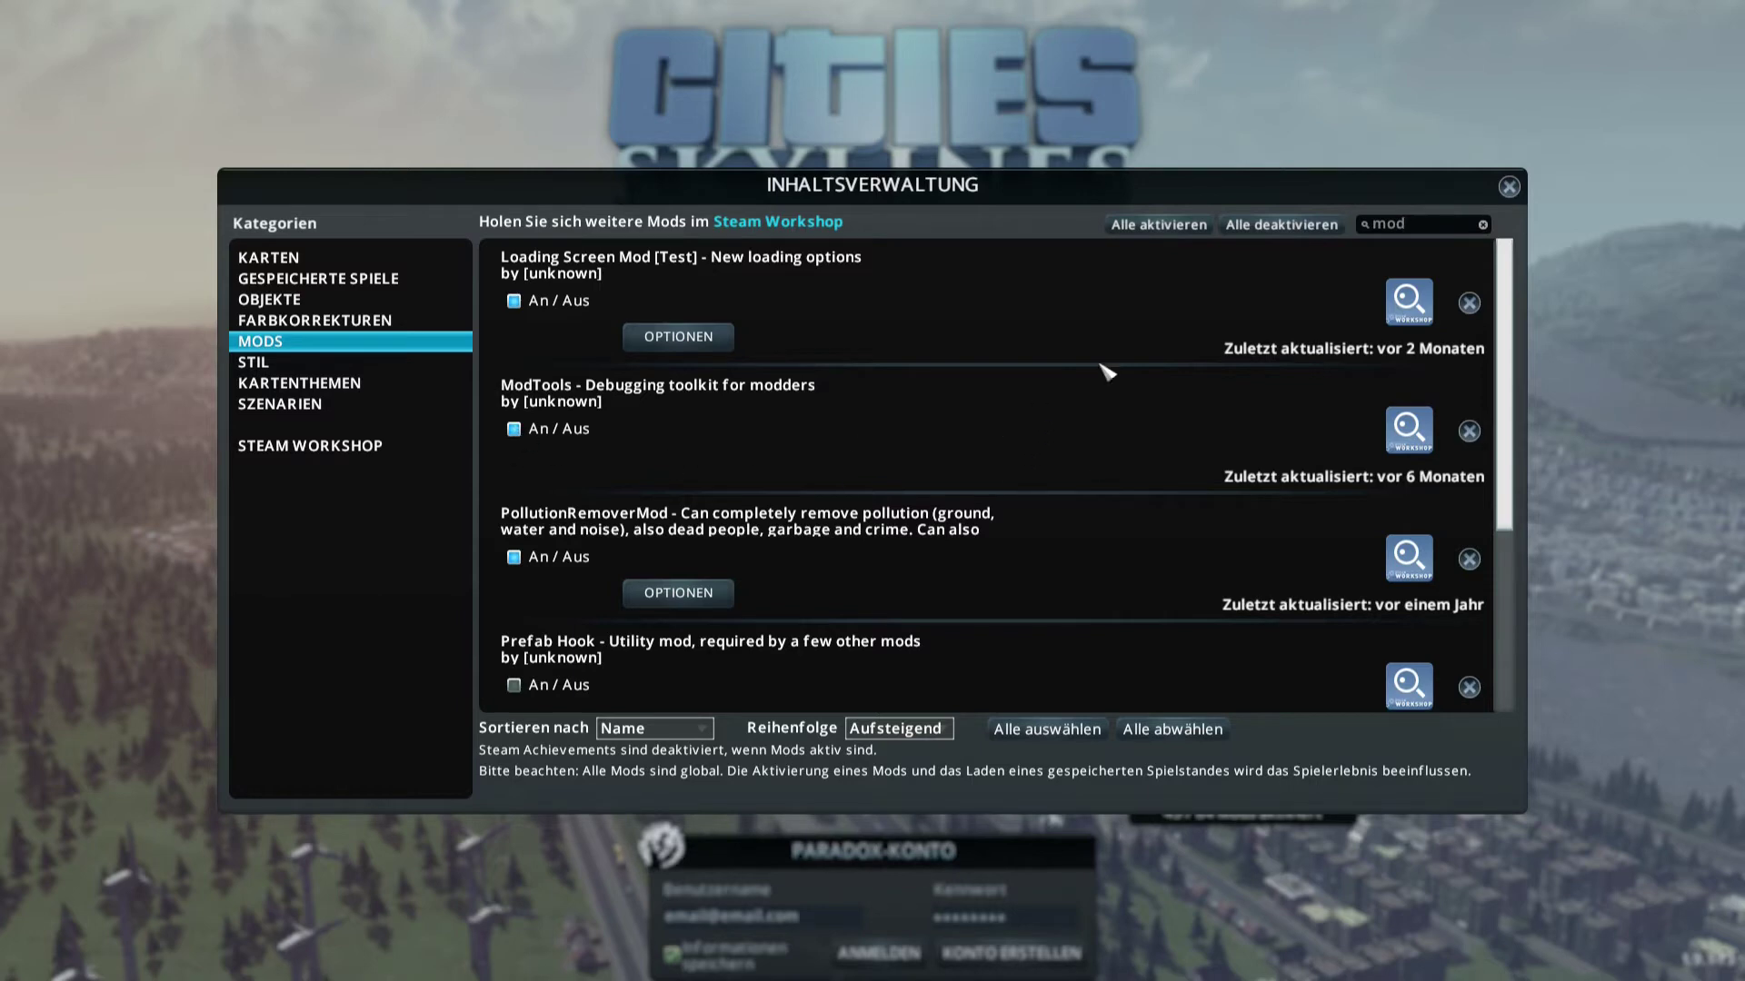
{"action": "left_click", "coordinate": [1509, 186]}
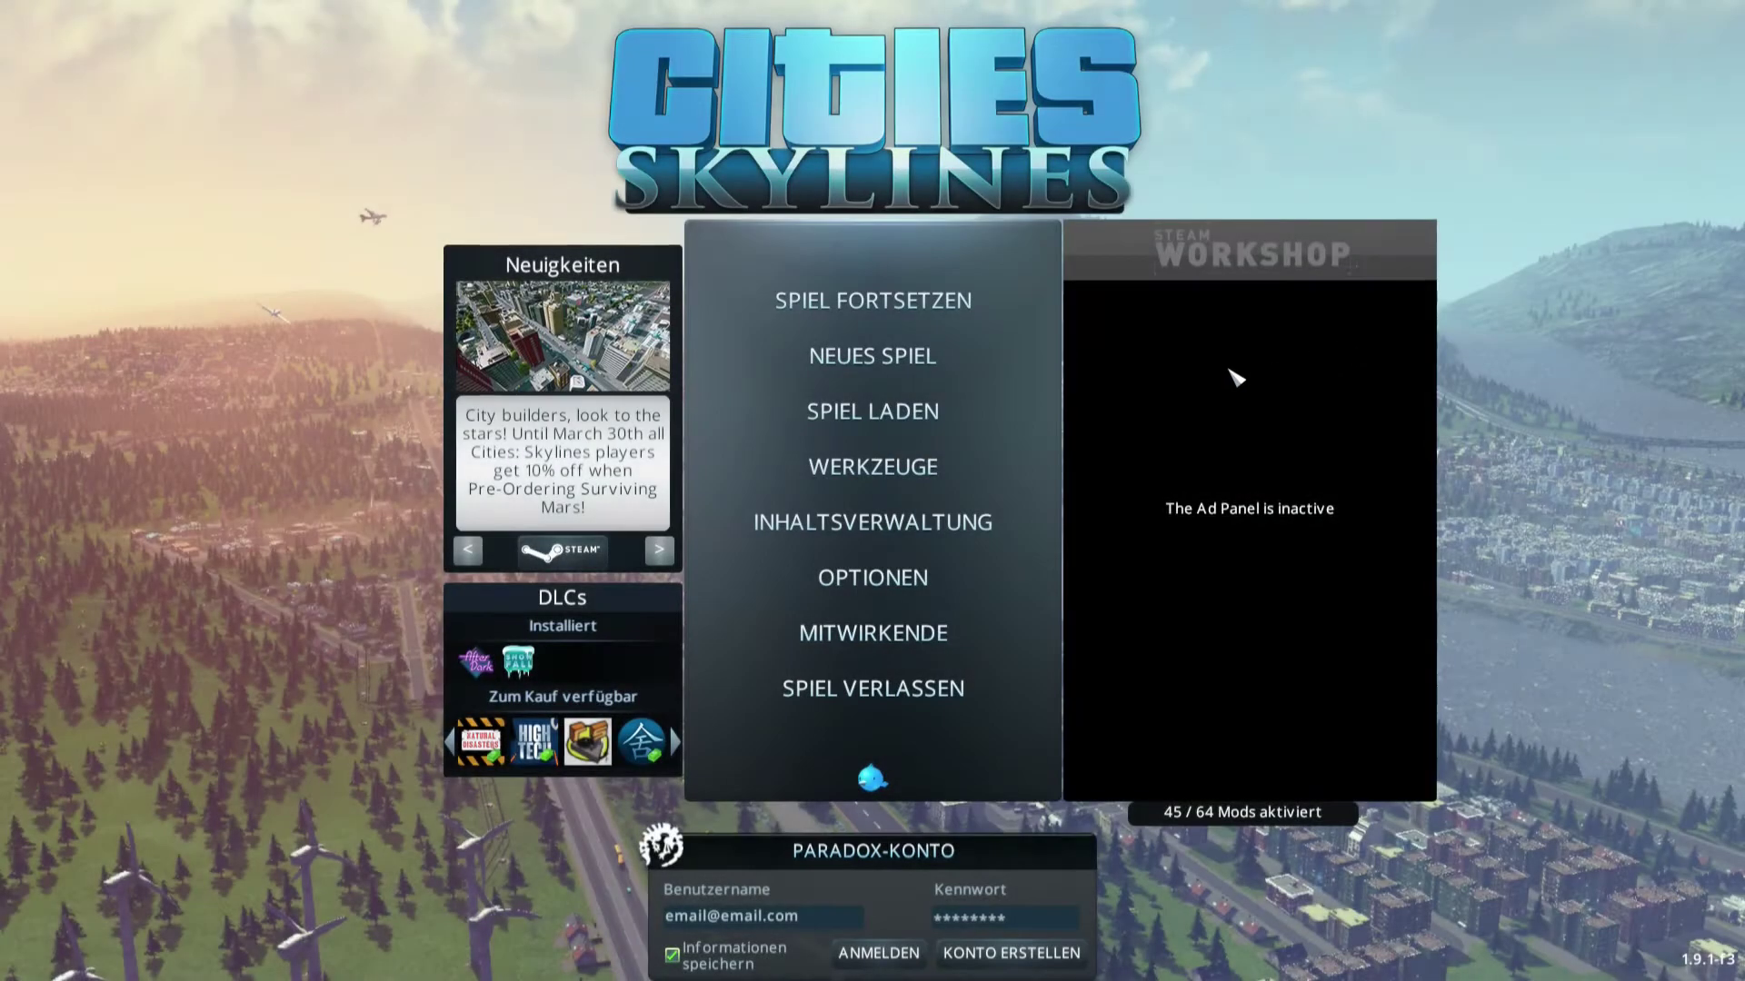
Start a new game and bring the camera close to the blue truck on the highway.
{"action": "left_click", "coordinate": [895, 364]}
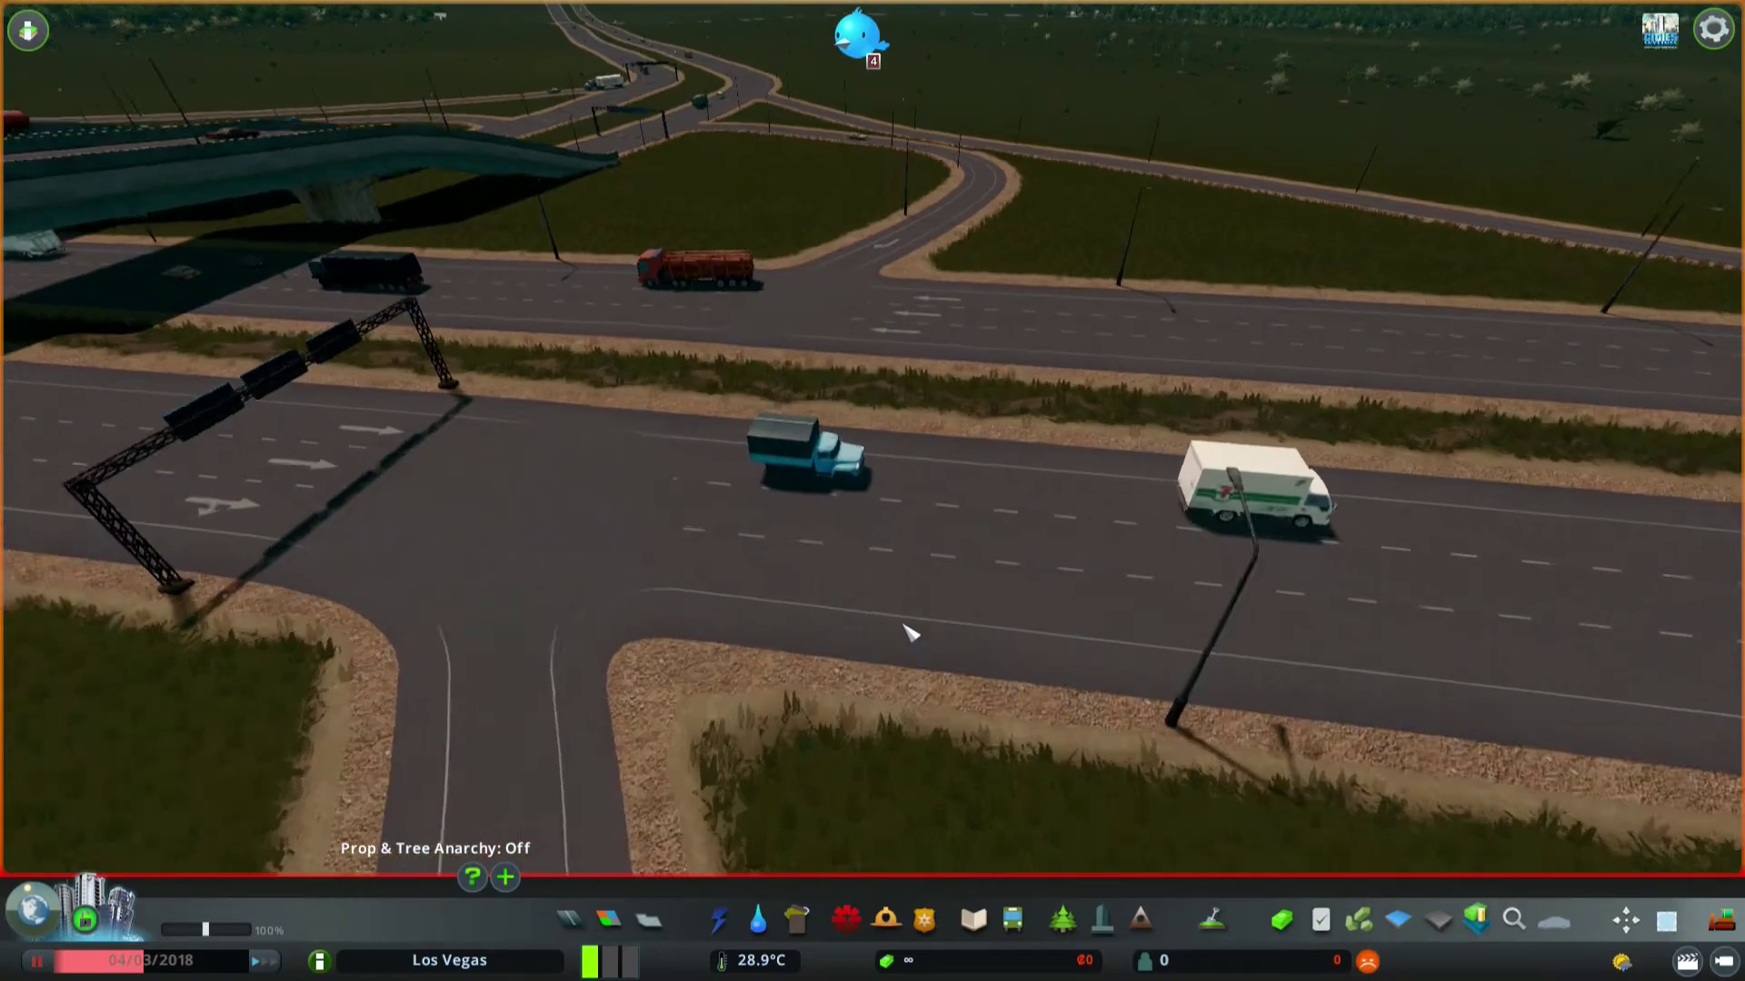
{"action": "middle_click_drag", "start_coordinate": [907, 631], "coordinate": [690, 591]}
{"action": "middle_click_drag", "start_coordinate": [903, 487], "coordinate": [904, 527]}
{"action": "middle_click_drag", "start_coordinate": [879, 591], "coordinate": [923, 526]}
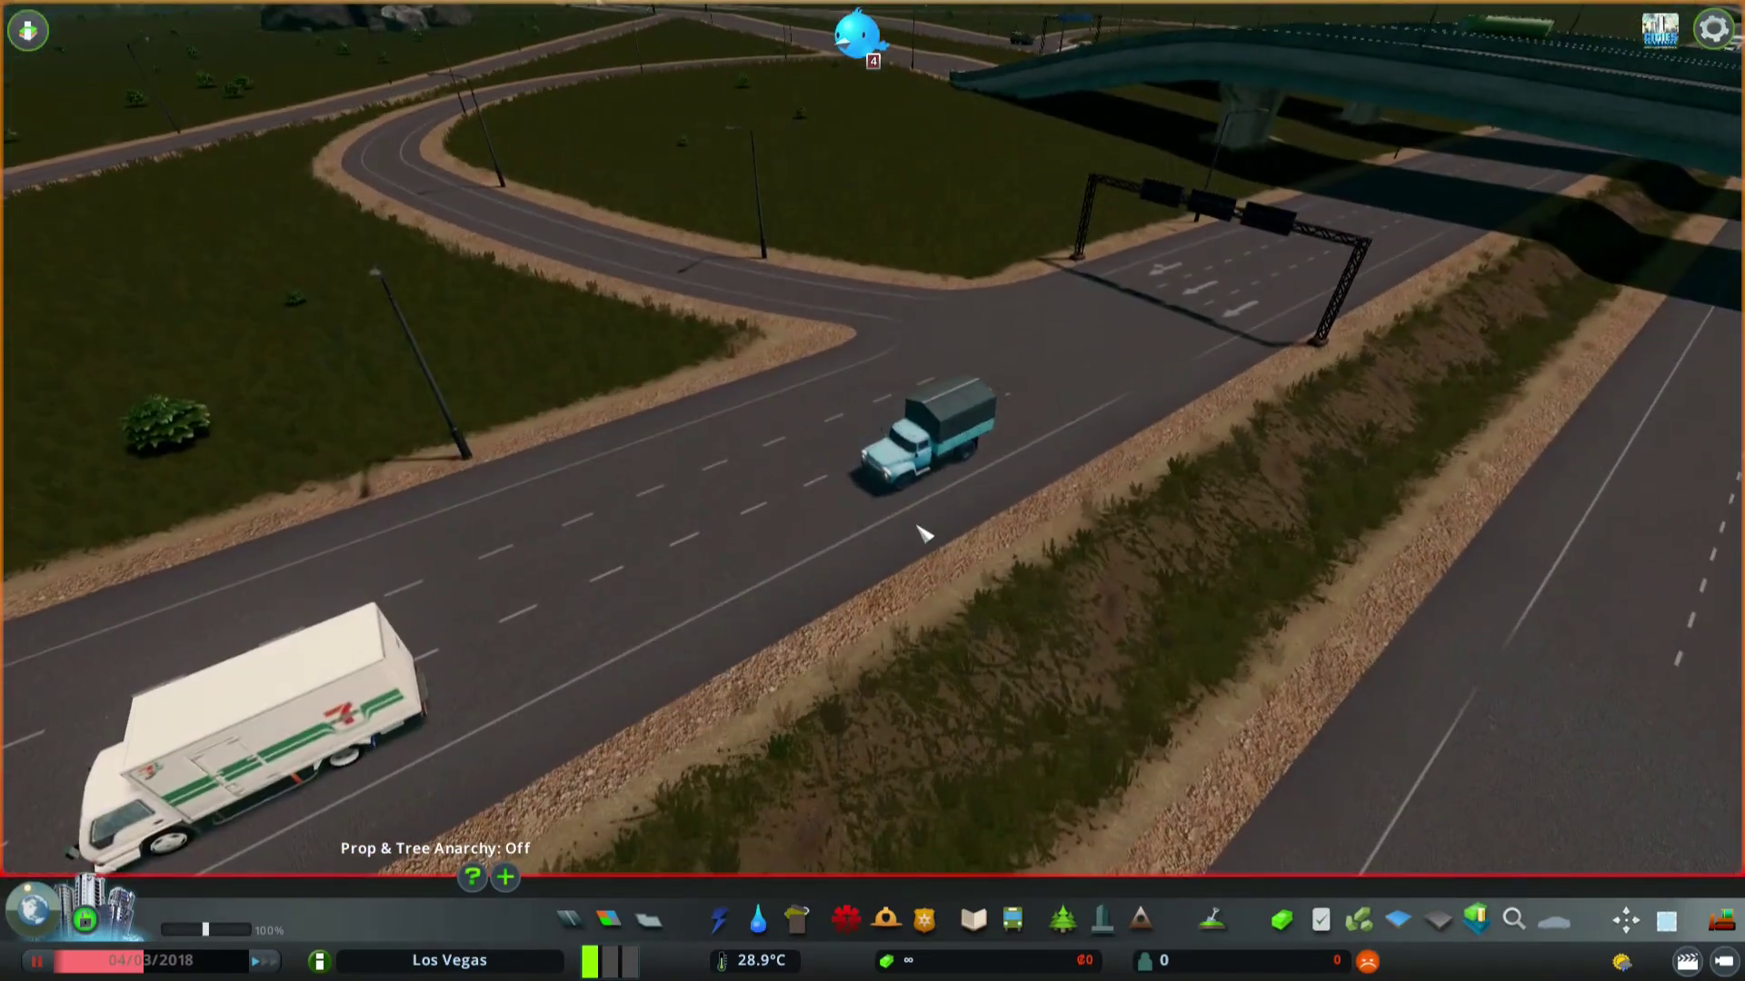
Open the blue ЗиЛ-130 truck's info panel showing its asset name.
{"action": "left_click", "coordinate": [940, 451]}
{"action": "scroll", "coordinate": [1082, 534], "scroll_direction": "up", "scroll_amount": 2}
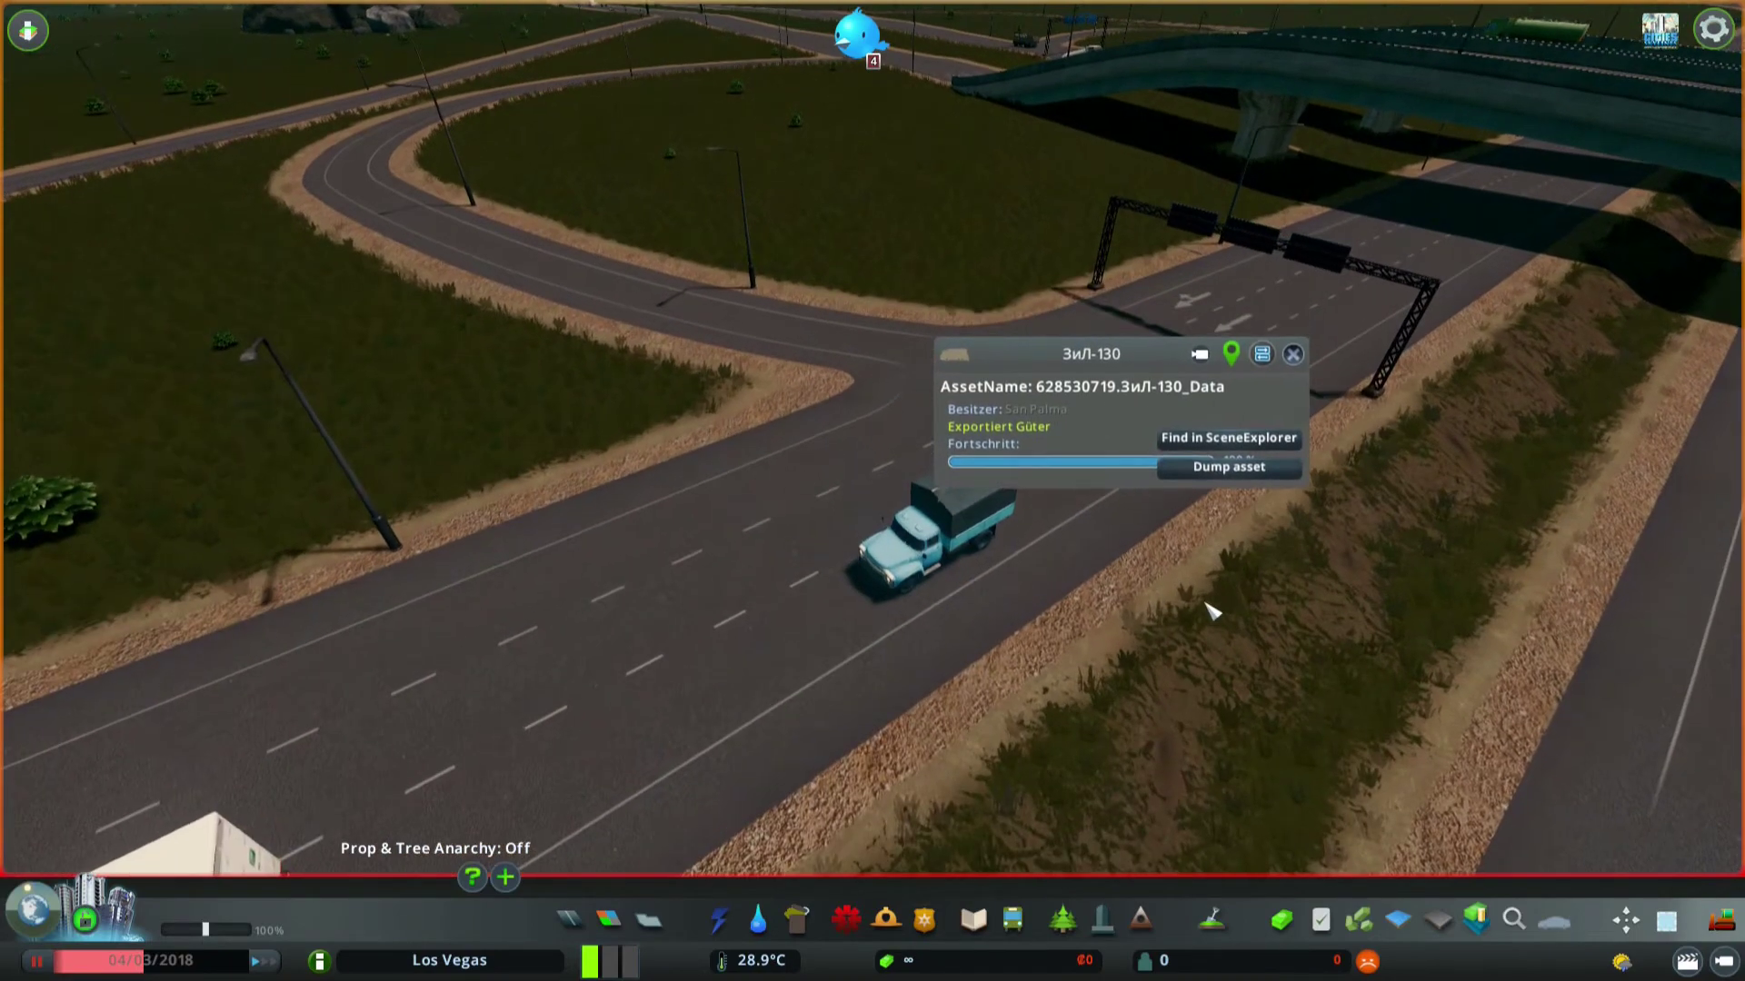
{"action": "left_click", "coordinate": [1293, 353]}
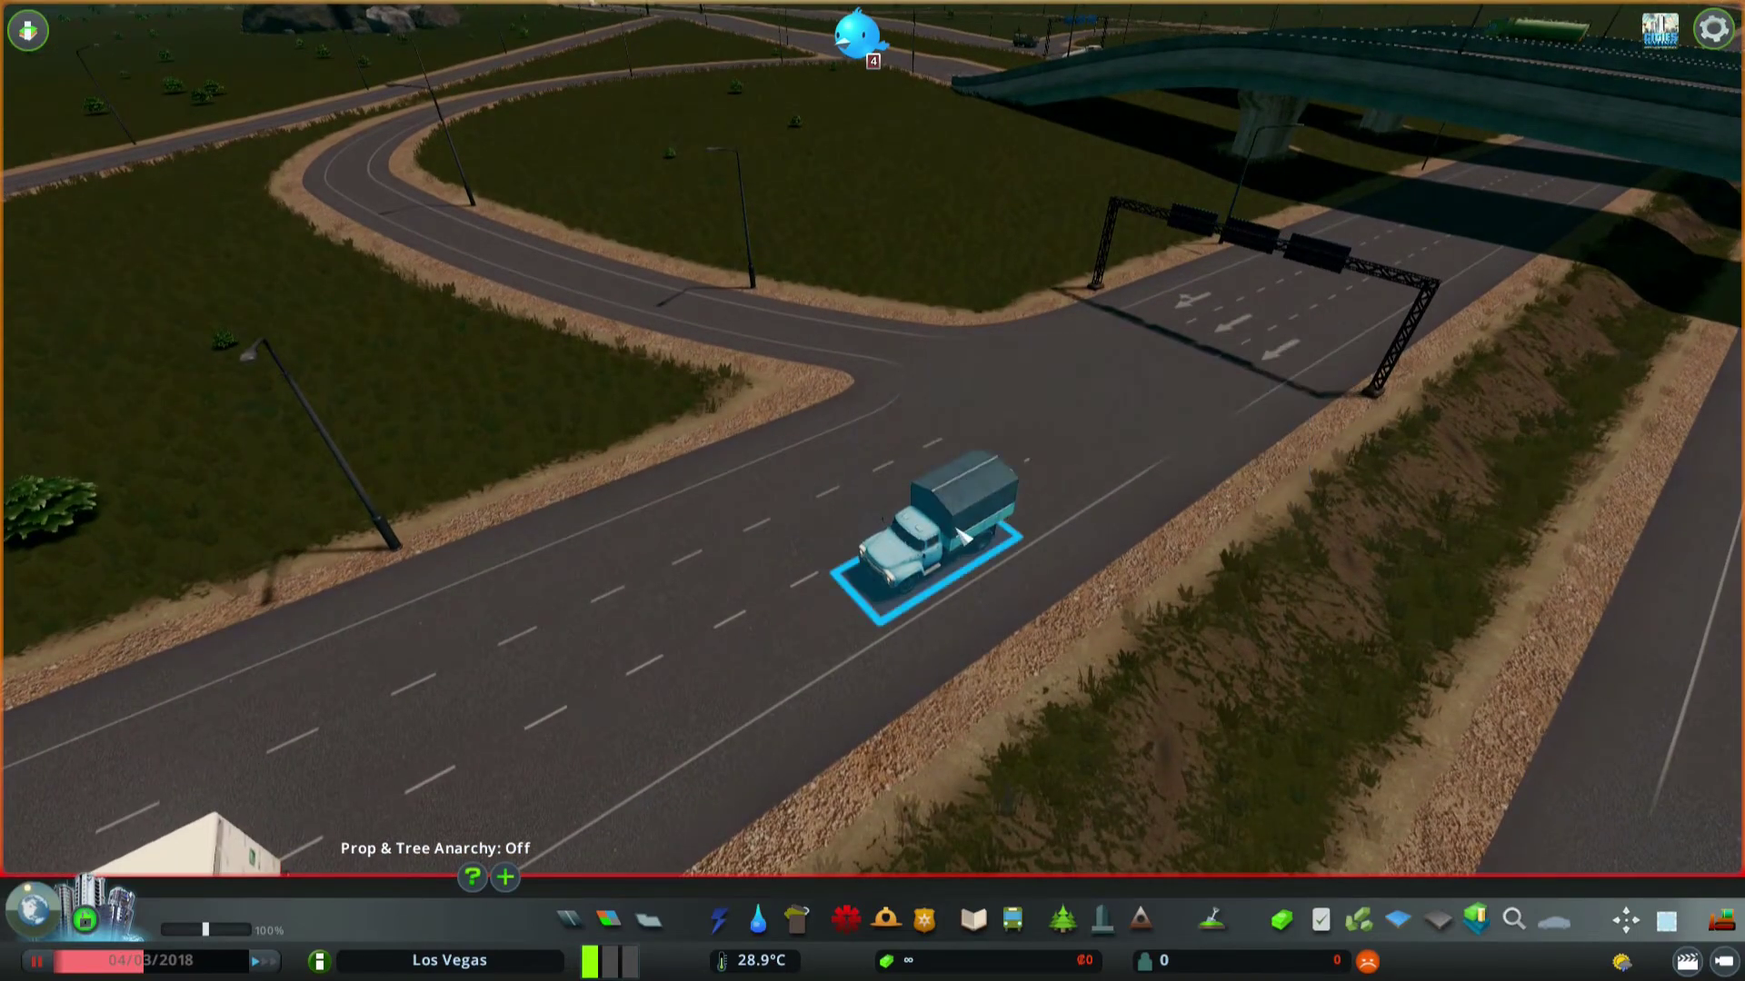
{"action": "mouse_move", "coordinate": [857, 545]}
{"action": "middle_mouse_down"}
{"action": "mouse_move", "coordinate": [863, 698]}
{"action": "mouse_move", "coordinate": [849, 689]}
{"action": "mouse_move", "coordinate": [864, 518]}
{"action": "middle_mouse_up"}
{"action": "left_click", "coordinate": [745, 498]}
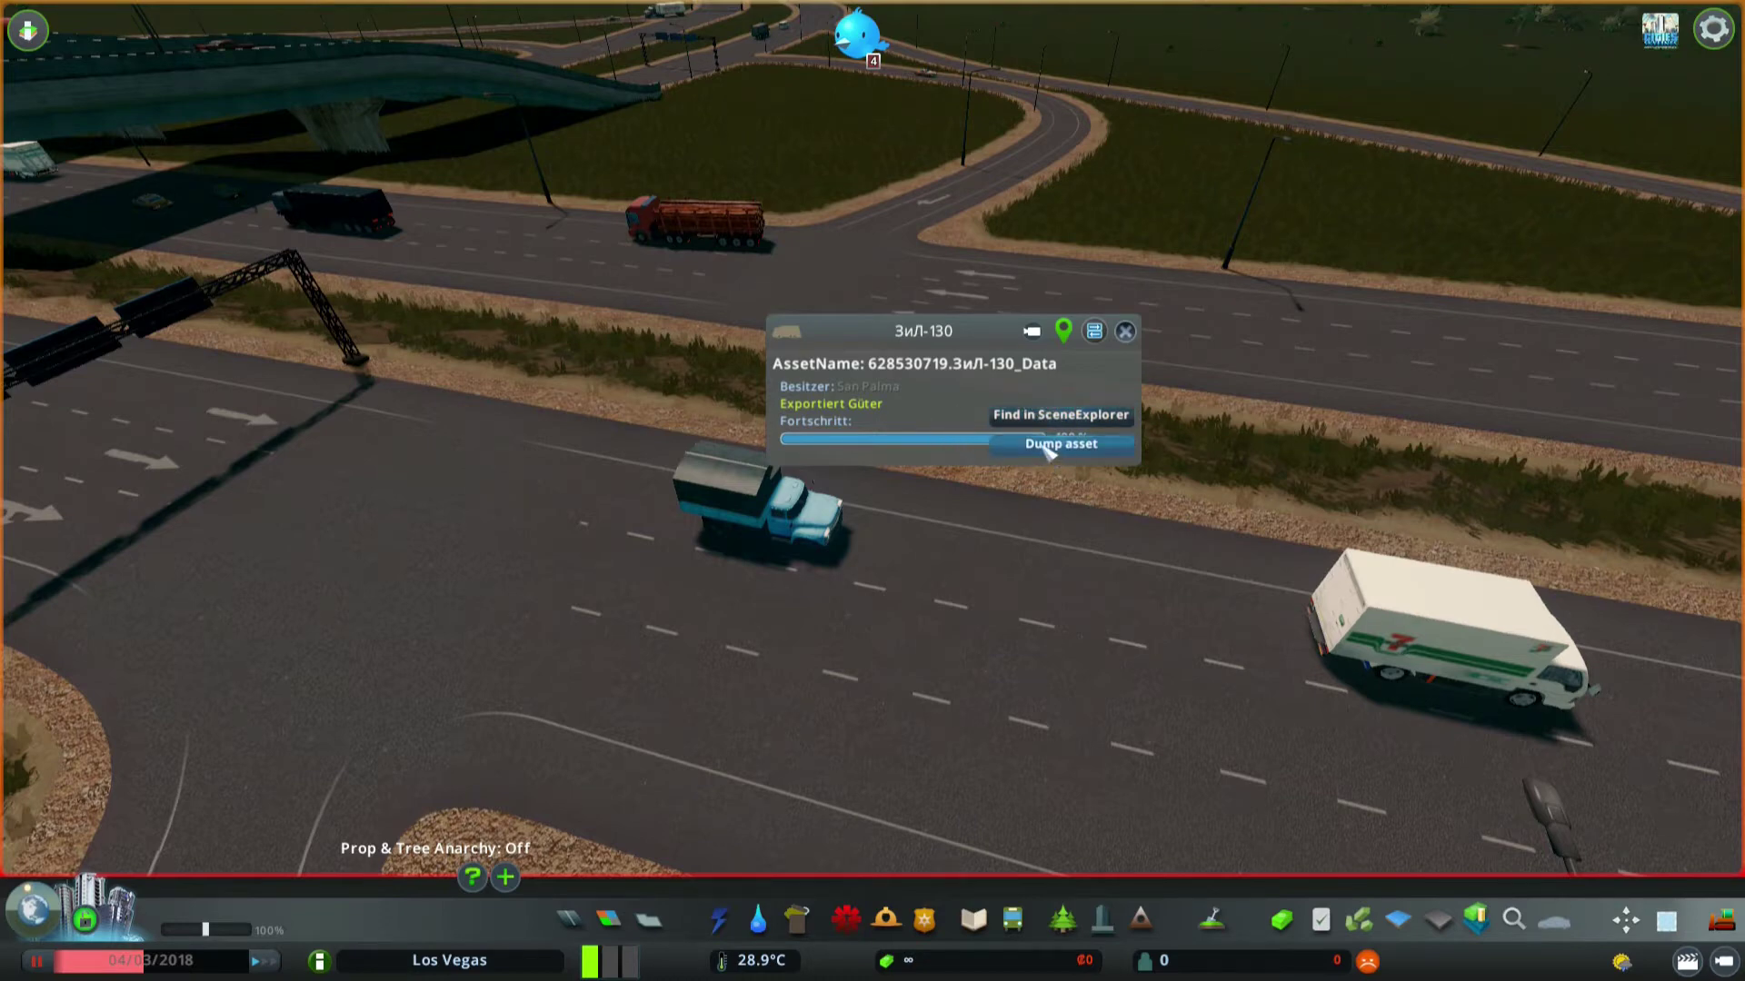
Reopen the blue truck's details and dump its asset files to Addons\Import.
{"action": "left_click", "coordinate": [1125, 331]}
{"action": "left_click", "coordinate": [794, 502]}
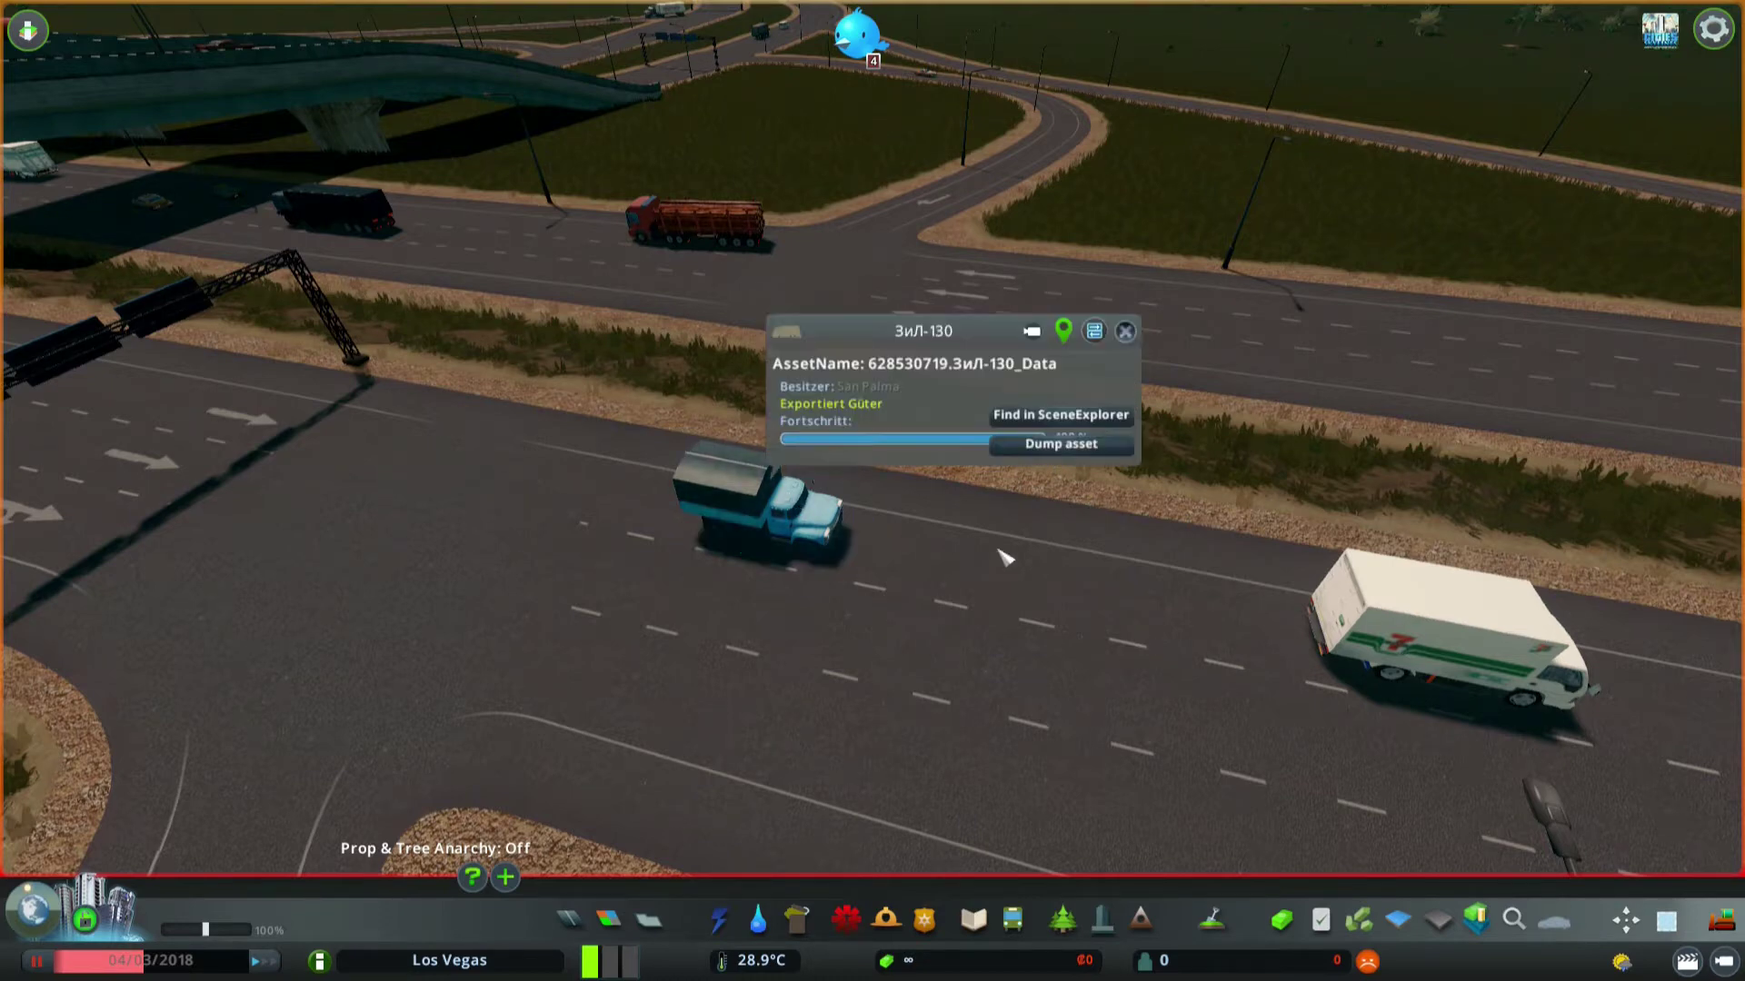
{"action": "left_click", "coordinate": [1054, 450]}
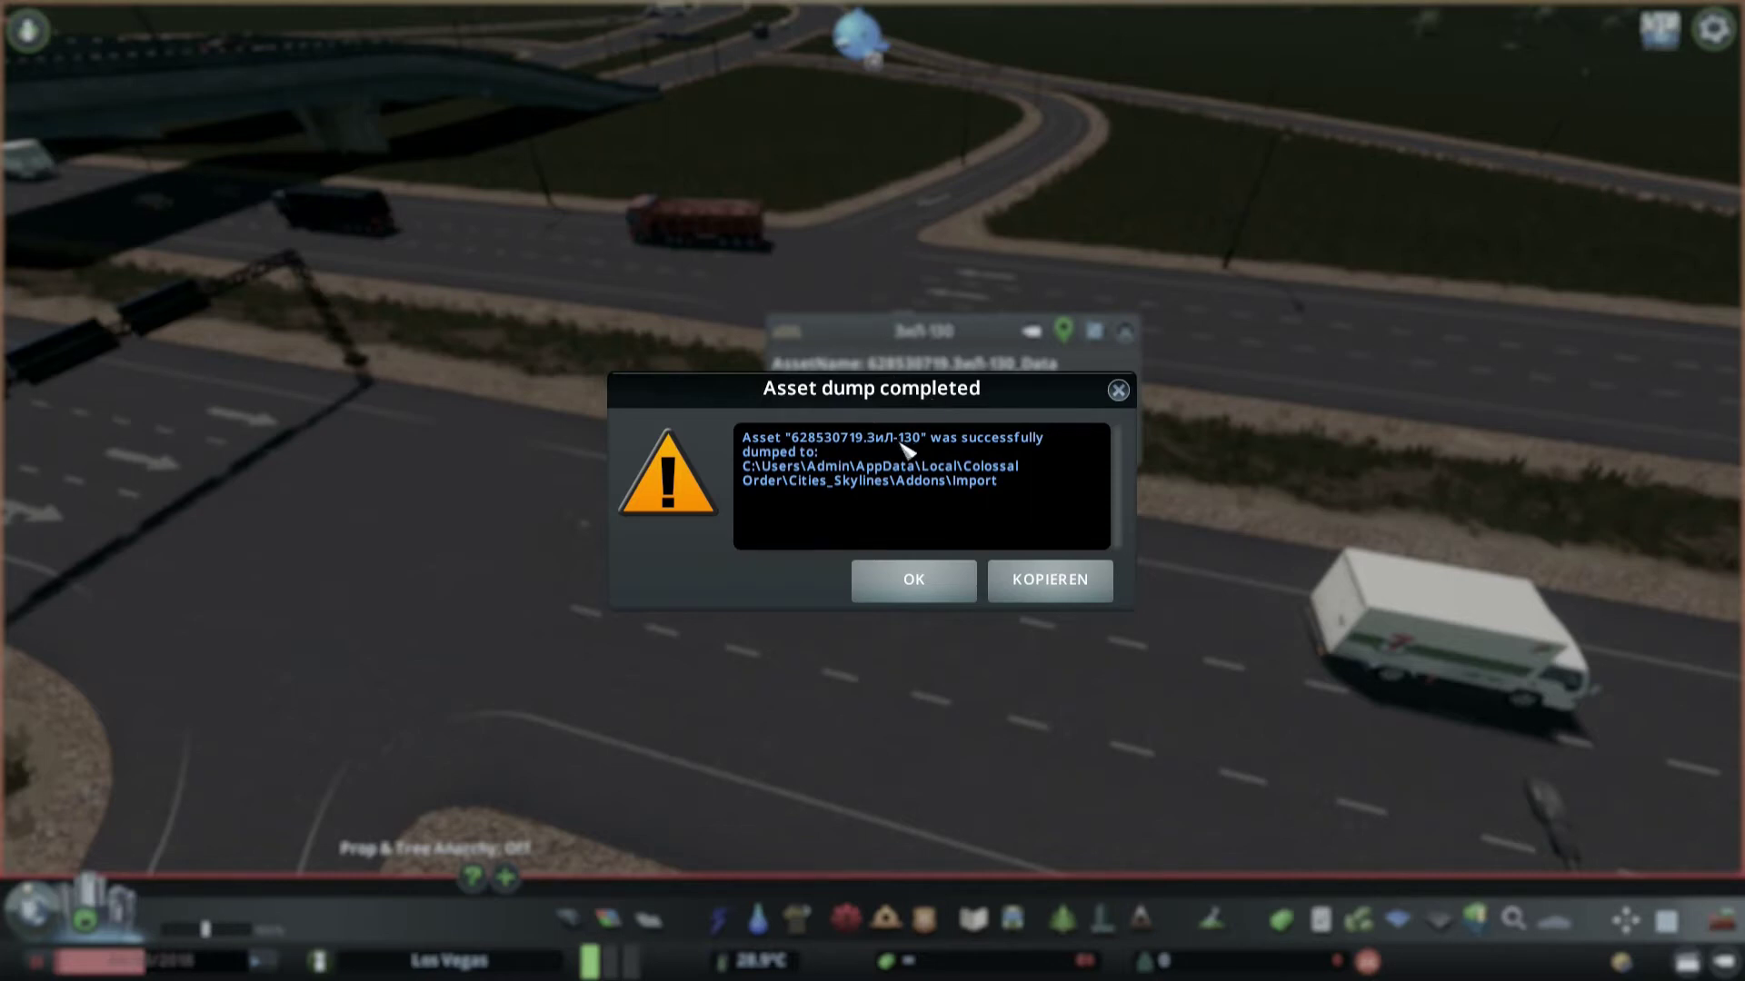
{"action": "key", "text": "shift+Tab"}
Open File Explorer and position it beside the dump path message.
{"action": "key", "text": "super+e"}
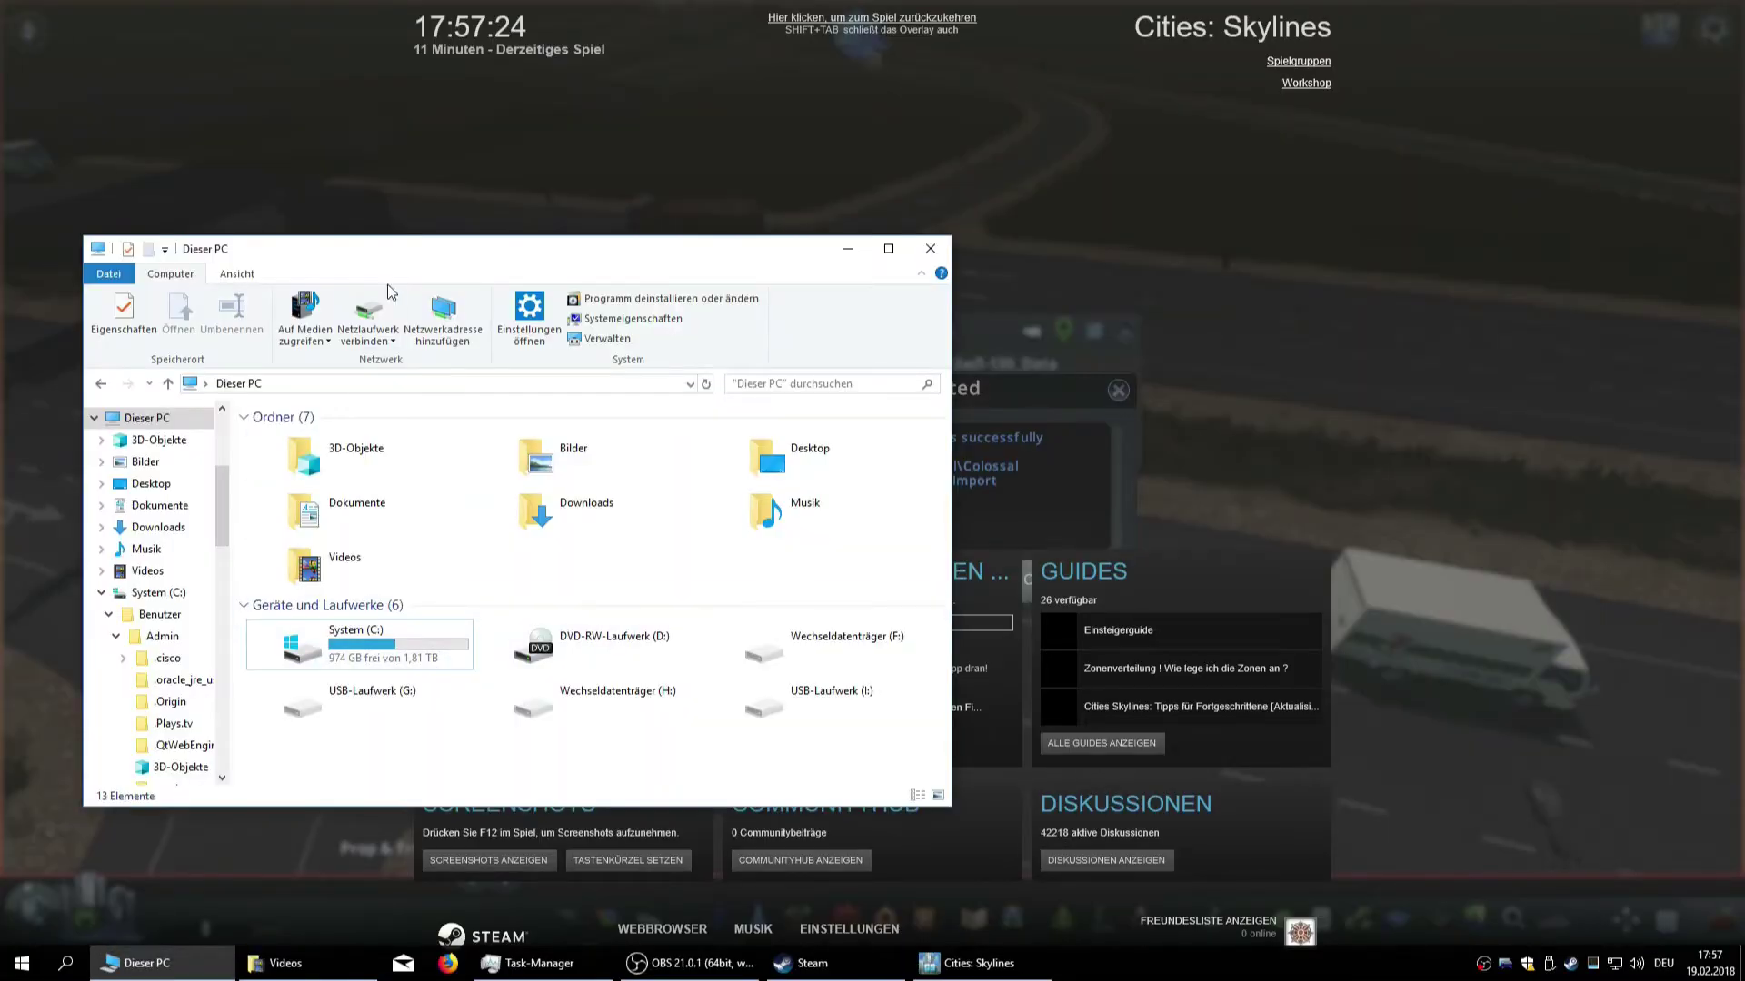
{"action": "left_click_drag", "start_coordinate": [388, 286], "coordinate": [701, 277]}
{"action": "left_click", "coordinate": [644, 235]}
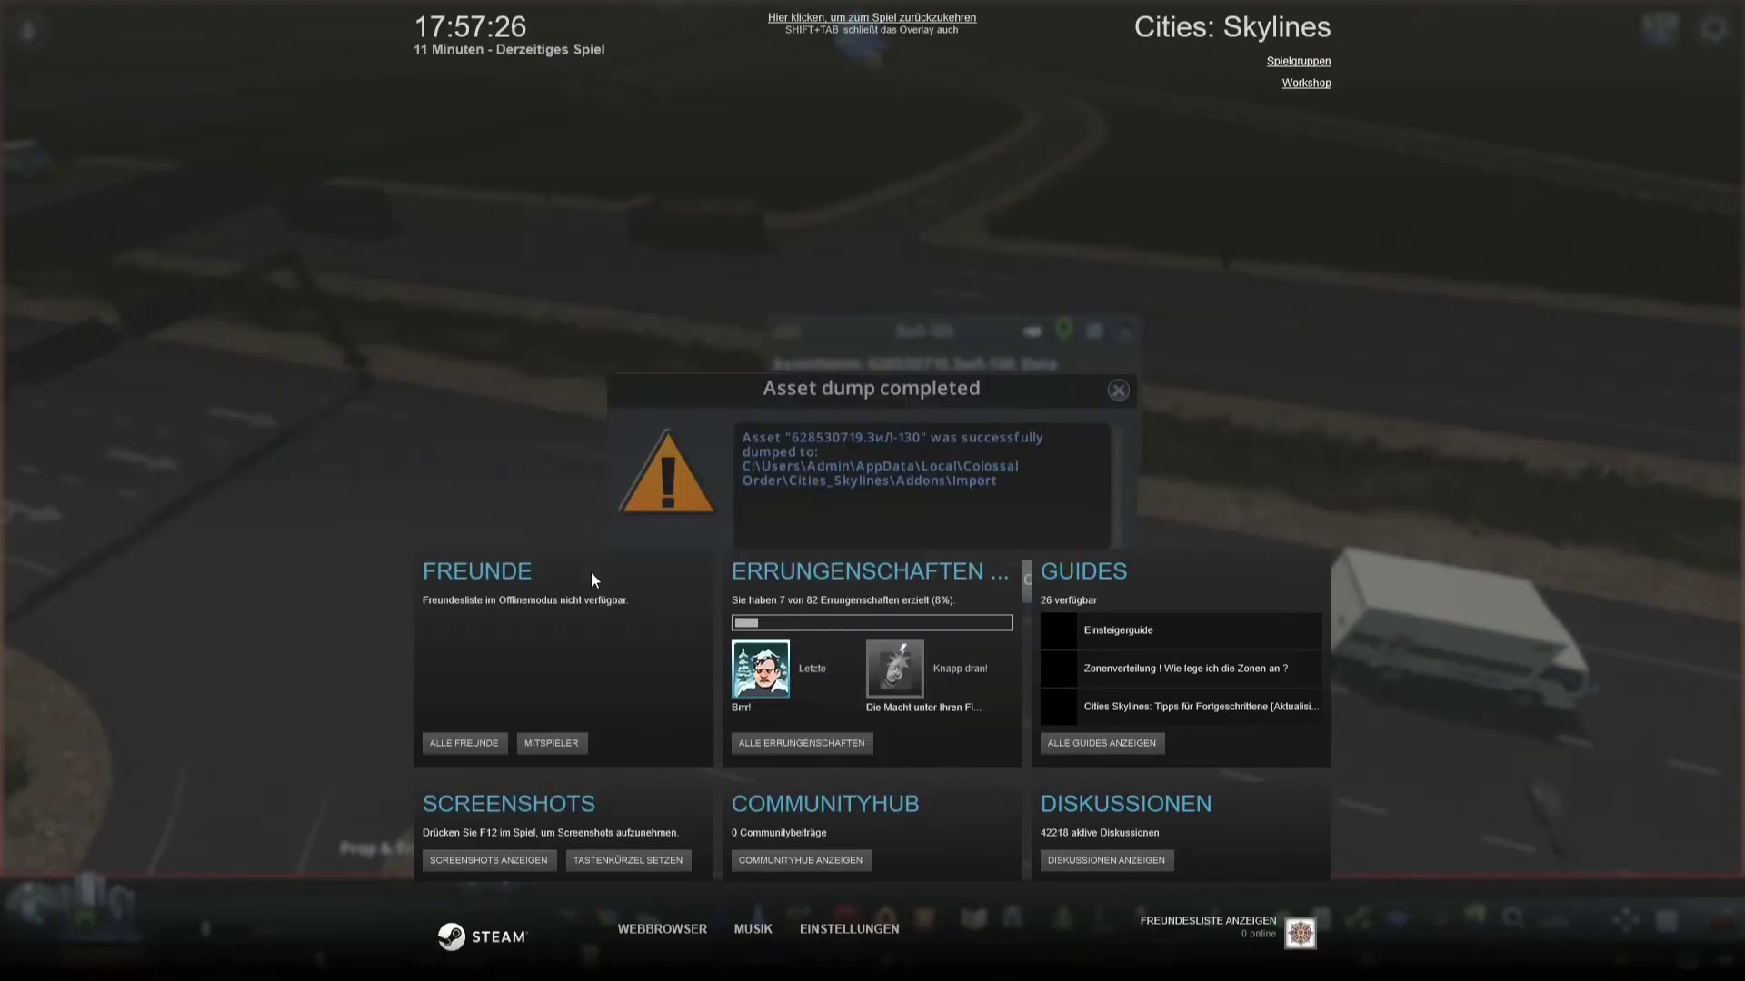
{"action": "left_click", "coordinate": [592, 572]}
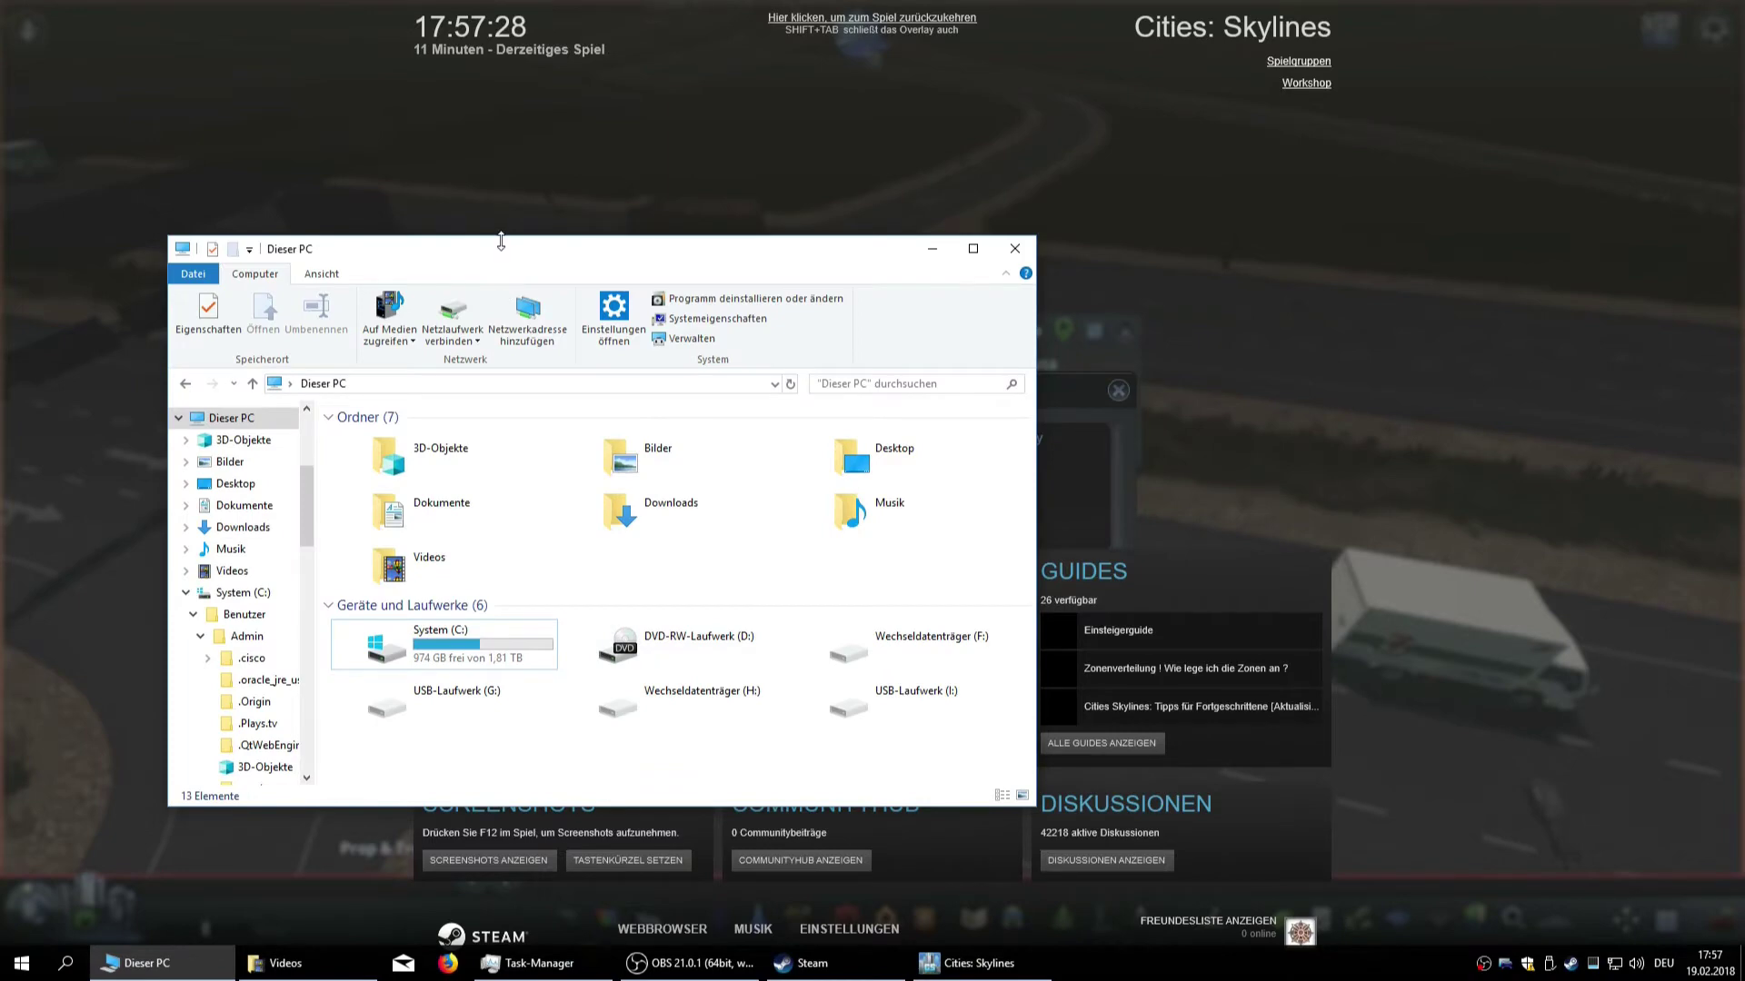
{"action": "left_click_drag", "start_coordinate": [505, 252], "coordinate": [815, 527]}
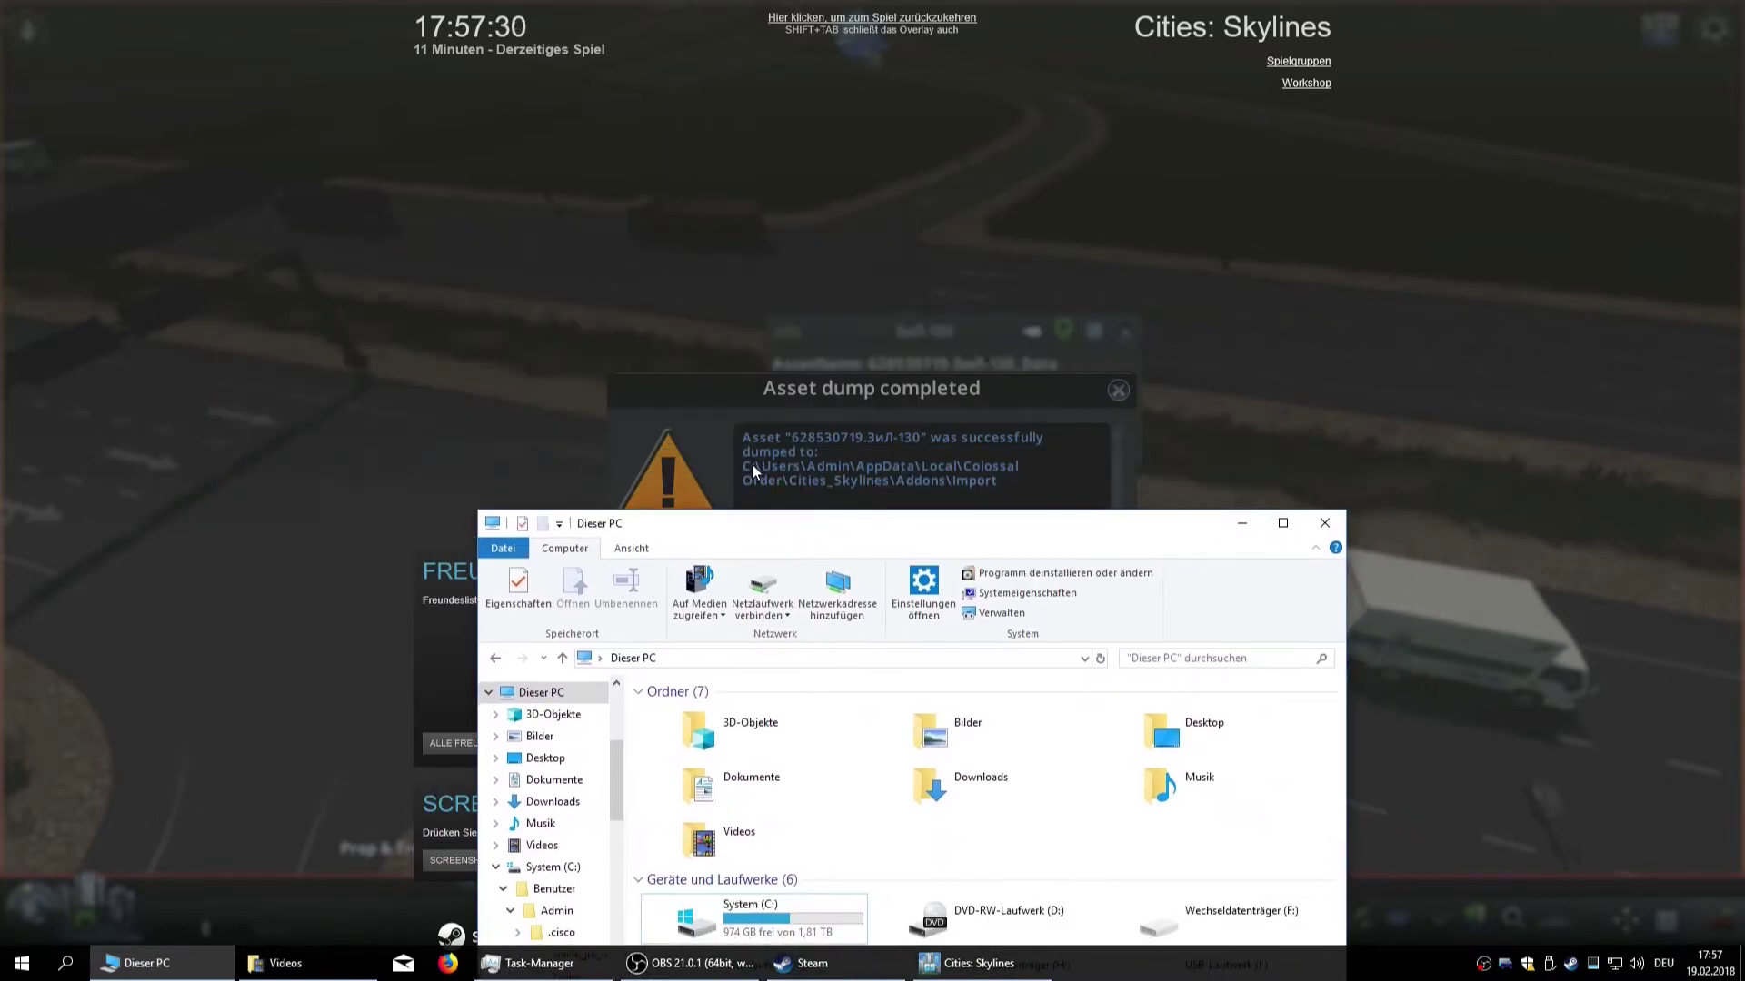
{"action": "left_click_drag", "start_coordinate": [936, 535], "coordinate": [683, 251]}
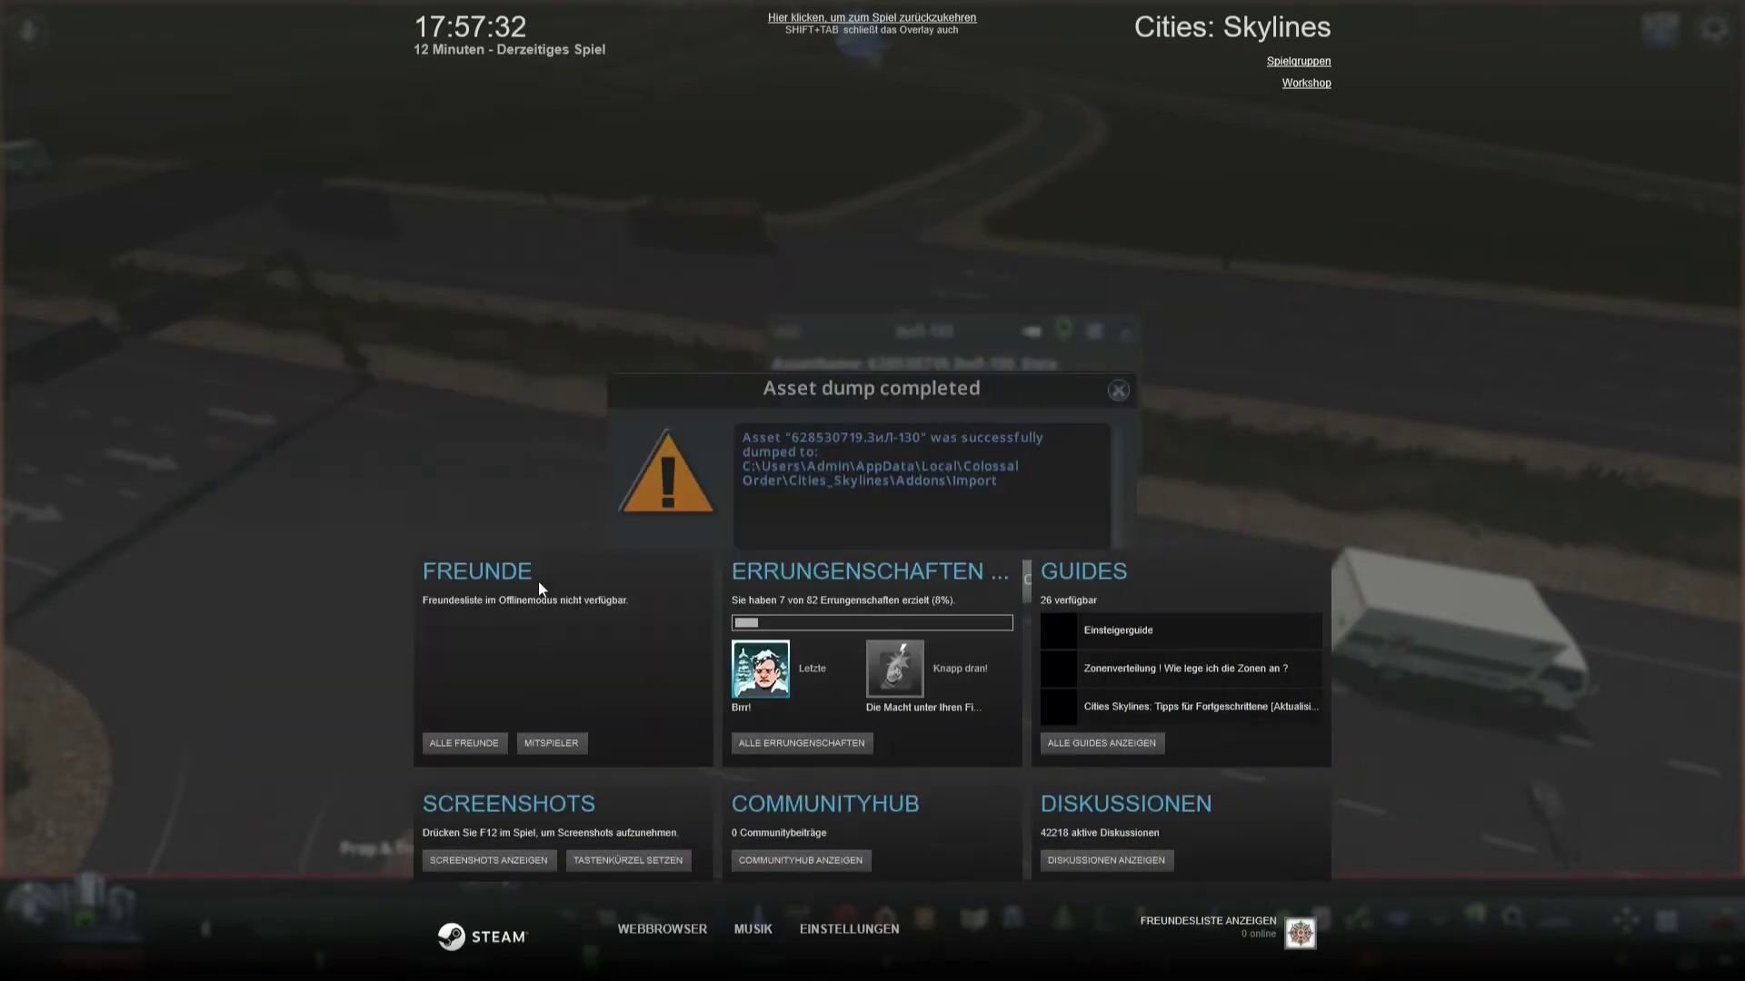
Browse from C: through AppData\Local\Colossal Order\Cities_Skylines to the Addons folder.
{"action": "double_click", "coordinate": [497, 624]}
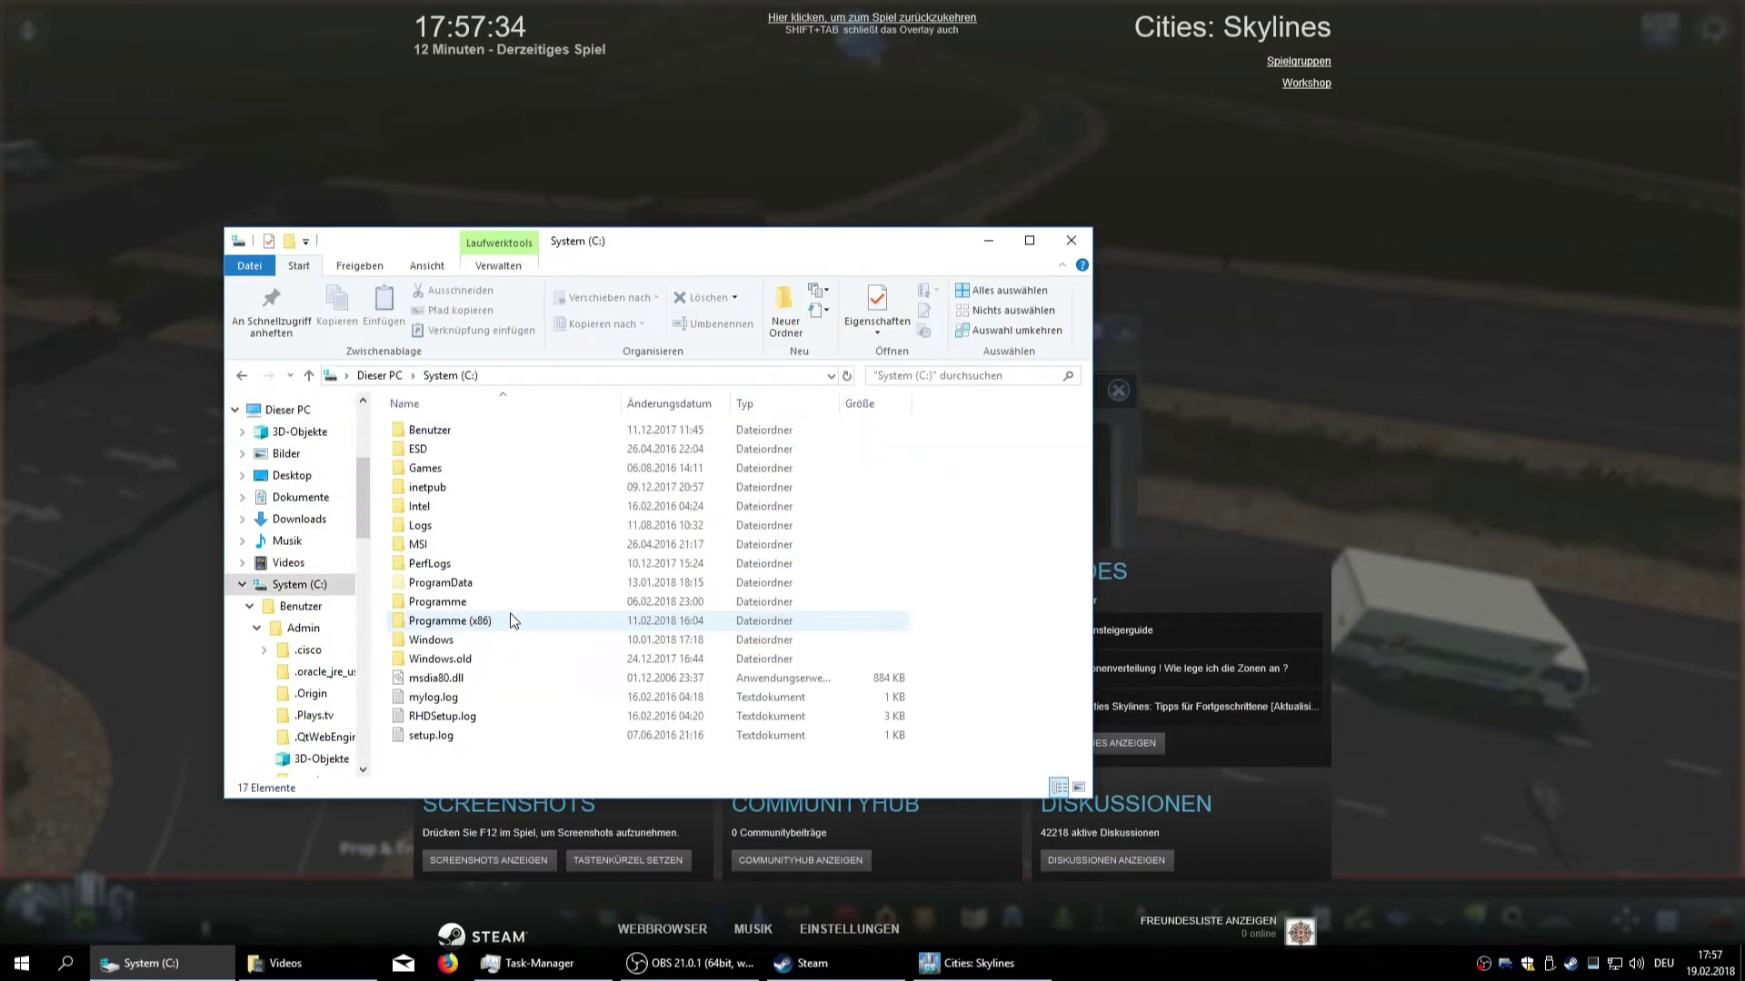
{"action": "double_click", "coordinate": [445, 433]}
{"action": "double_click", "coordinate": [441, 433]}
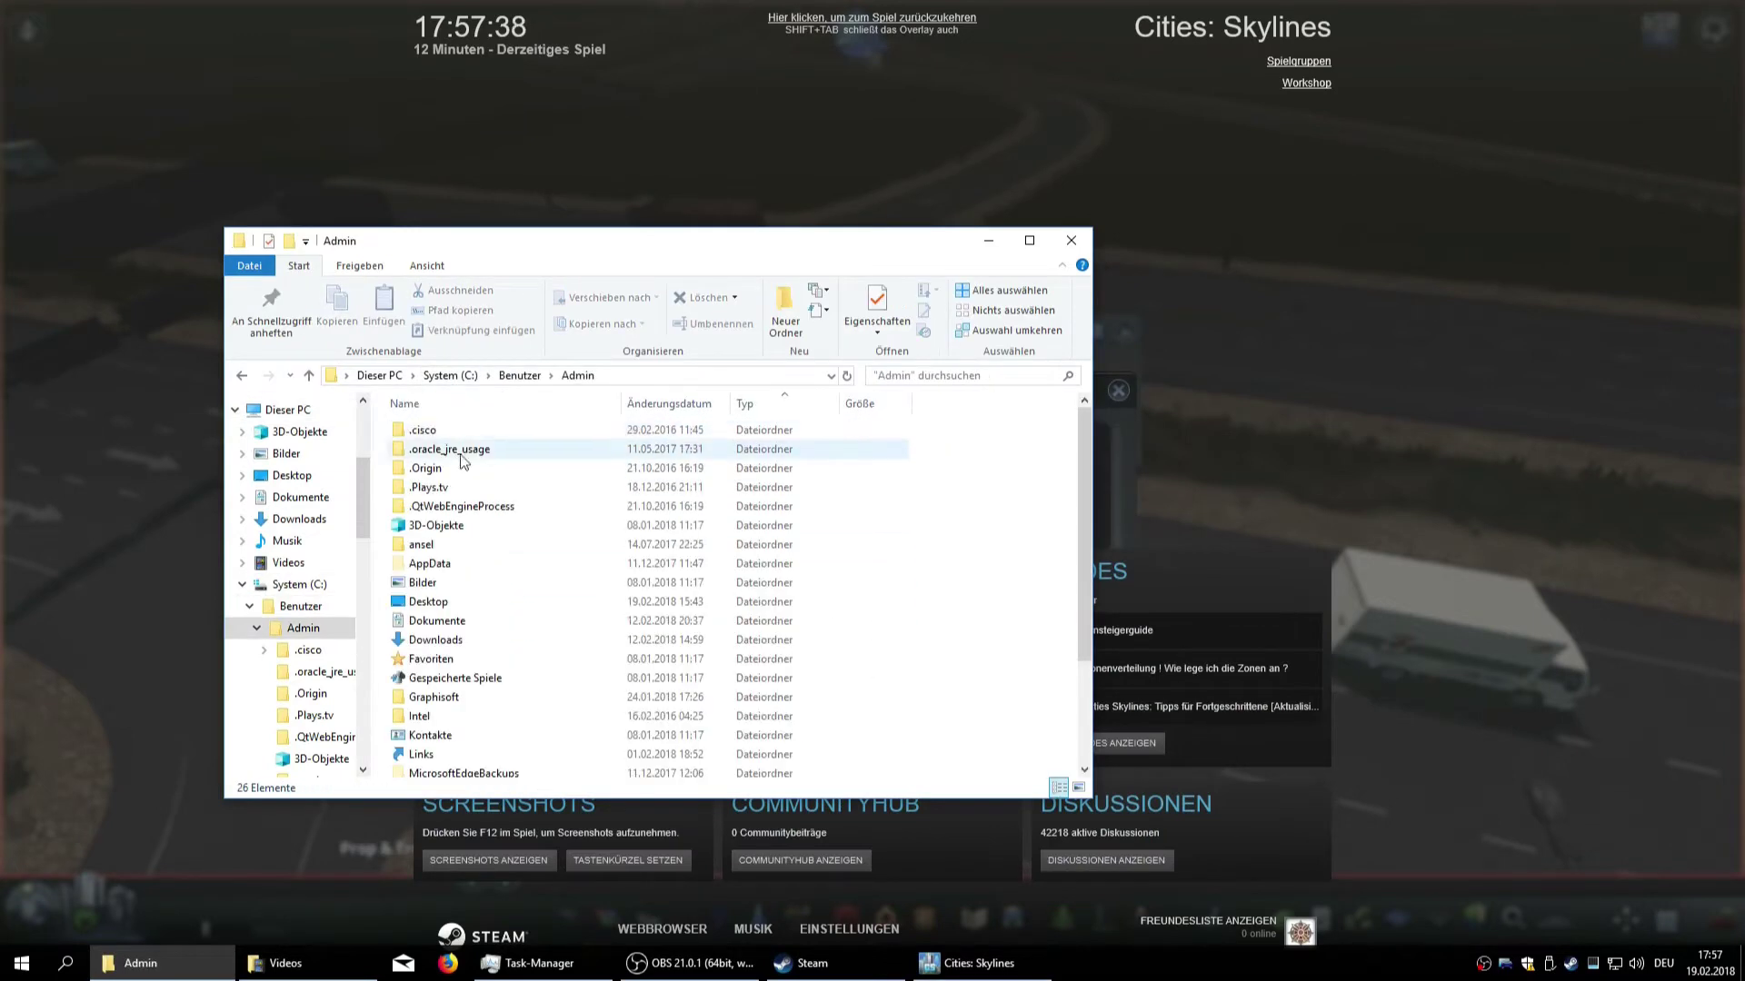
{"action": "double_click", "coordinate": [456, 565]}
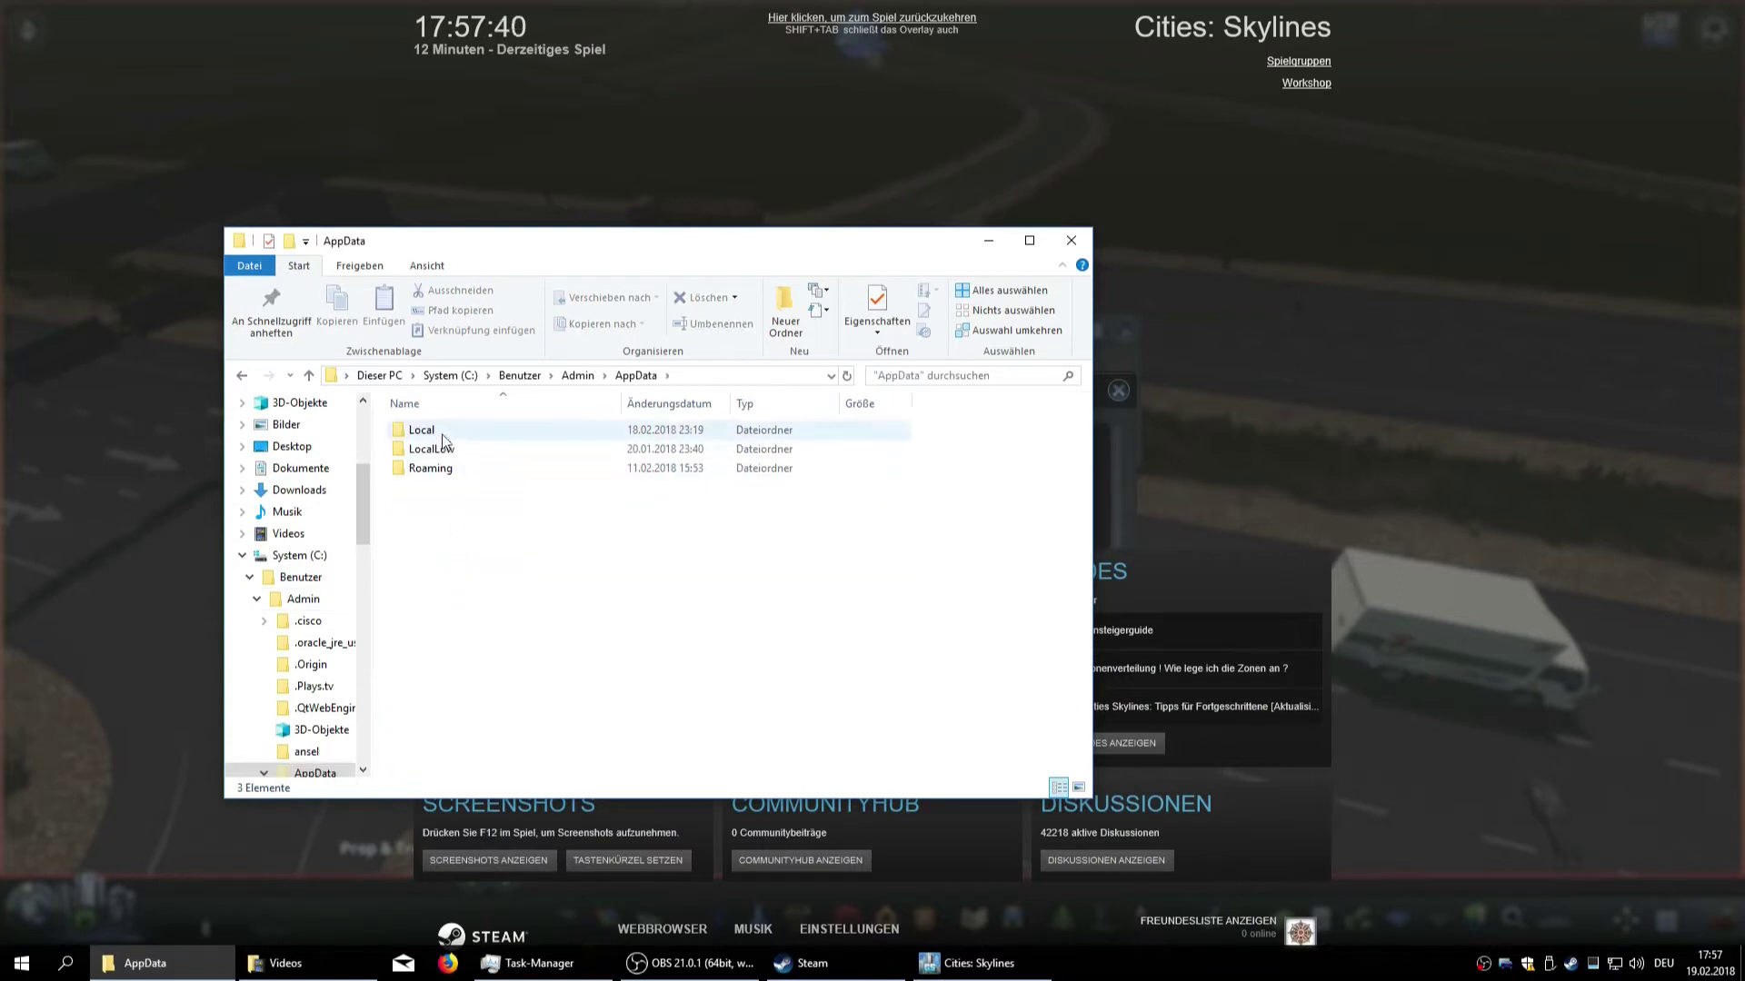
{"action": "double_click", "coordinate": [423, 429]}
{"action": "double_click", "coordinate": [479, 621]}
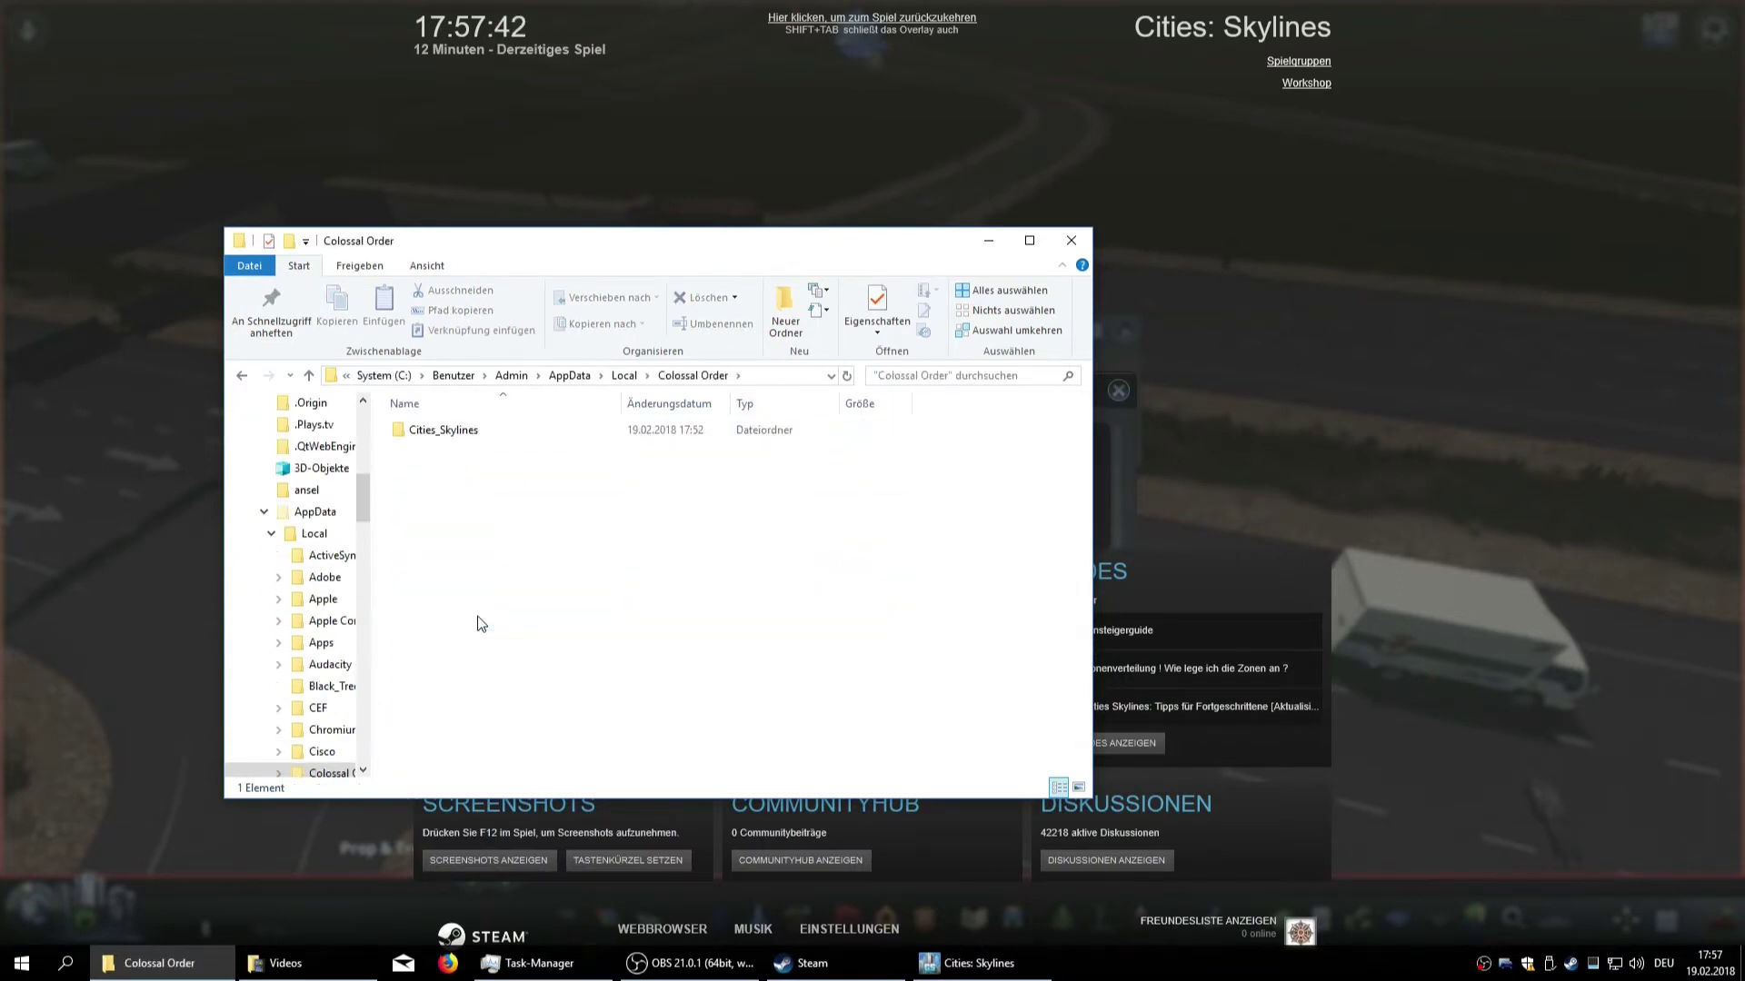
{"action": "double_click", "coordinate": [478, 433]}
{"action": "double_click", "coordinate": [456, 432]}
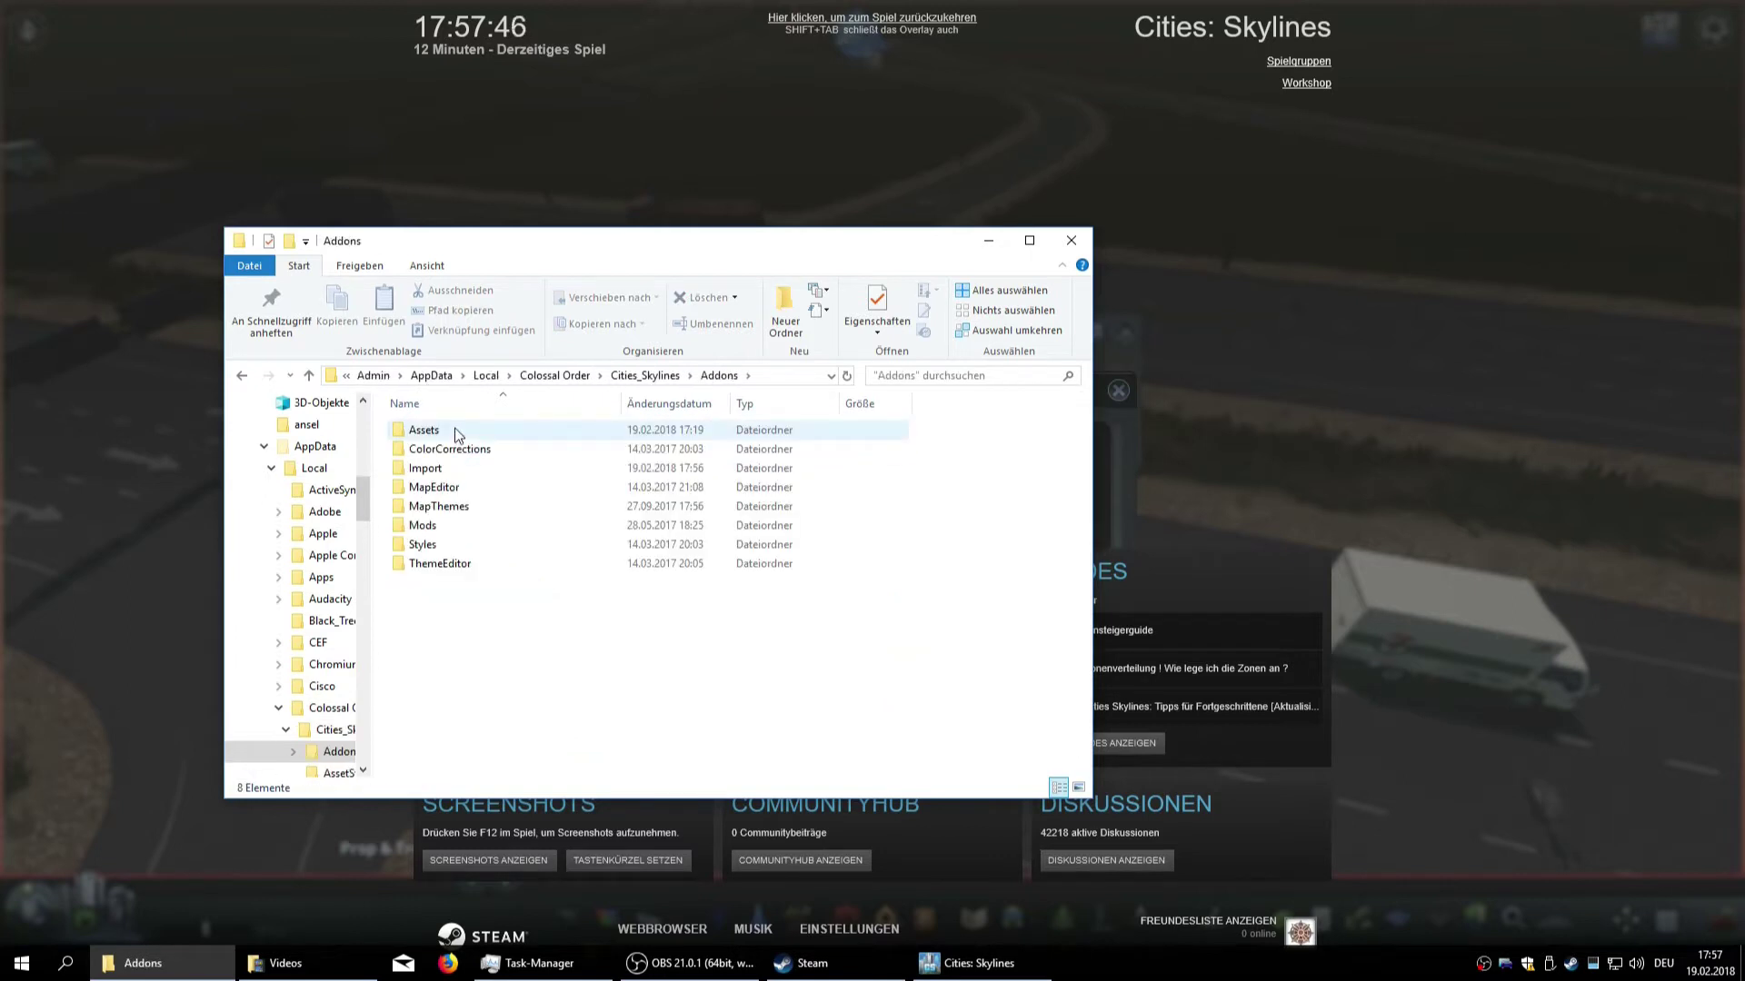
Open the Import folder and select all 14 .obj and .png truck files.
{"action": "left_click", "coordinate": [438, 471]}
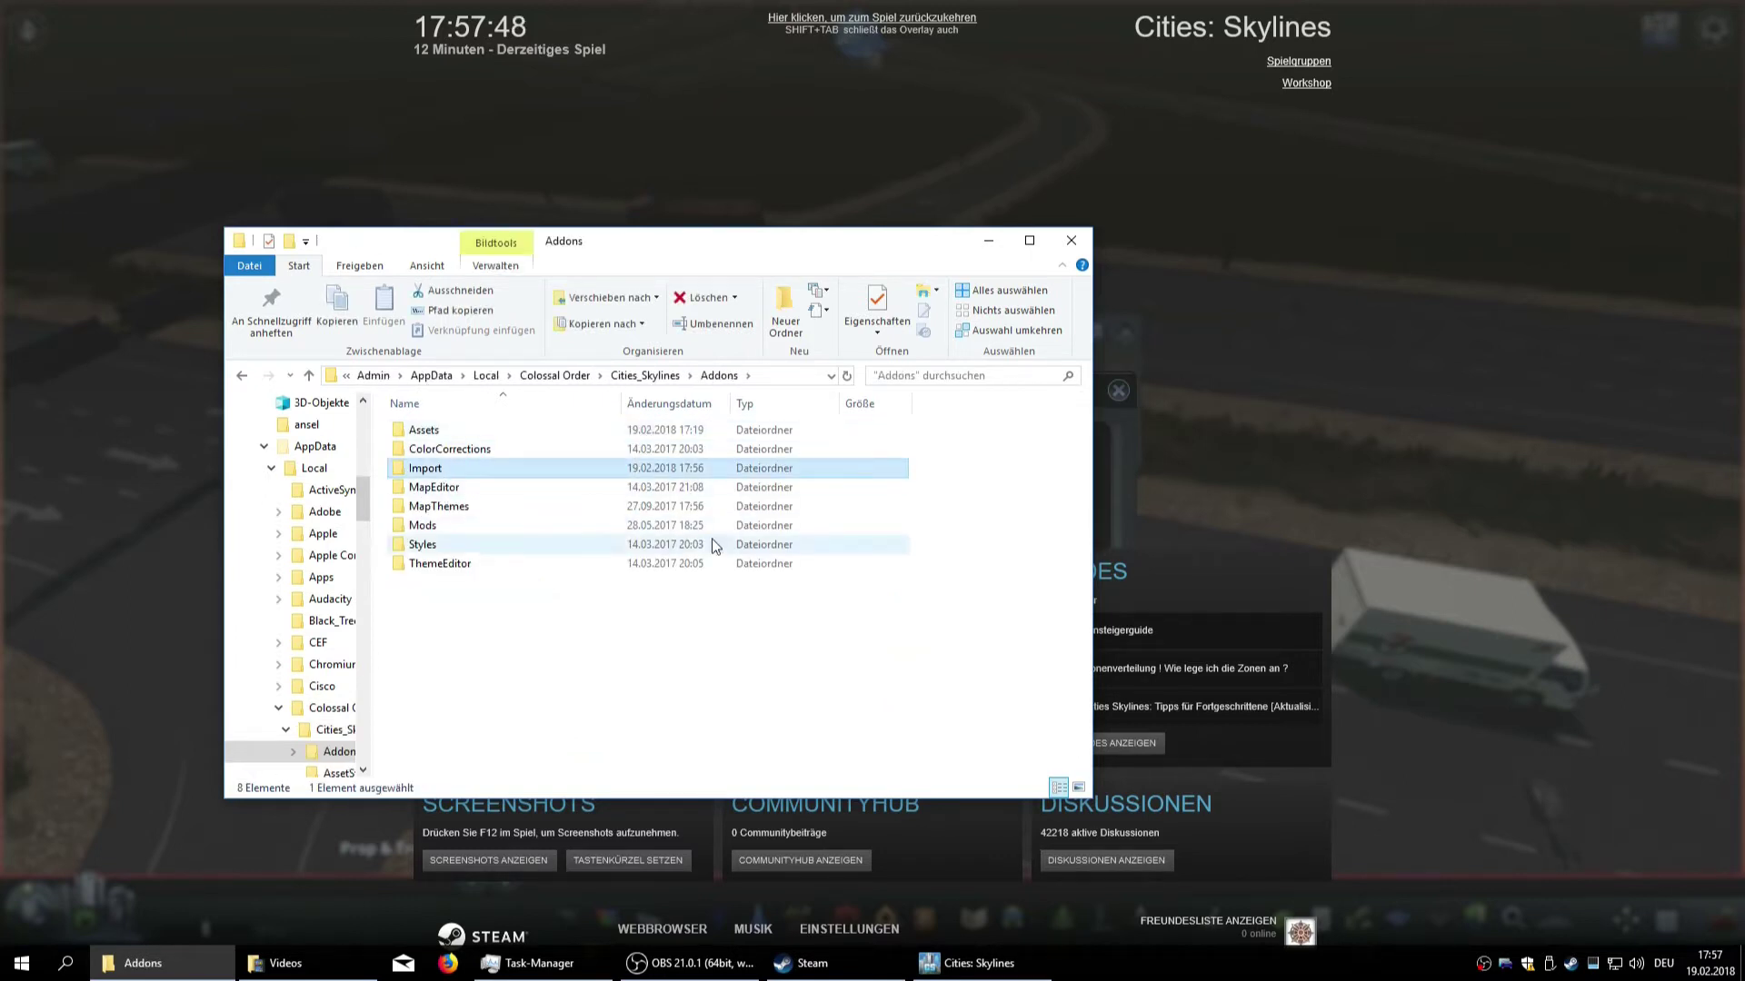
{"action": "mouse_move", "coordinate": [460, 471]}
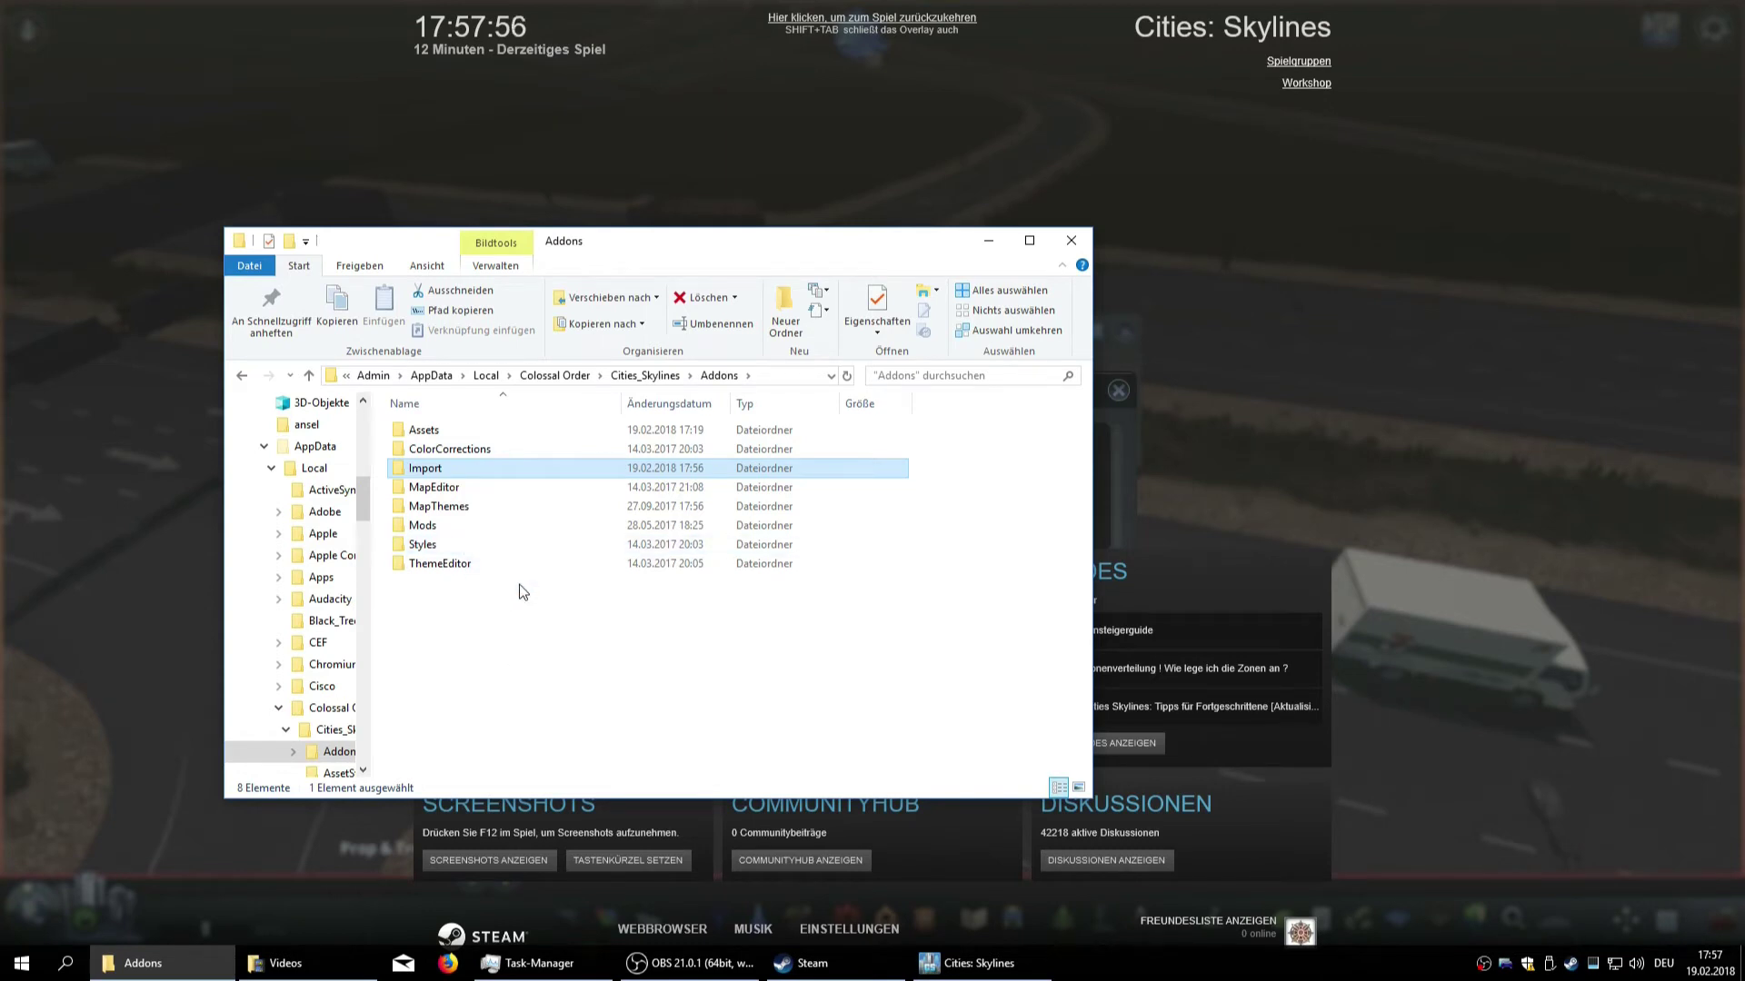
{"action": "double_click", "coordinate": [457, 469]}
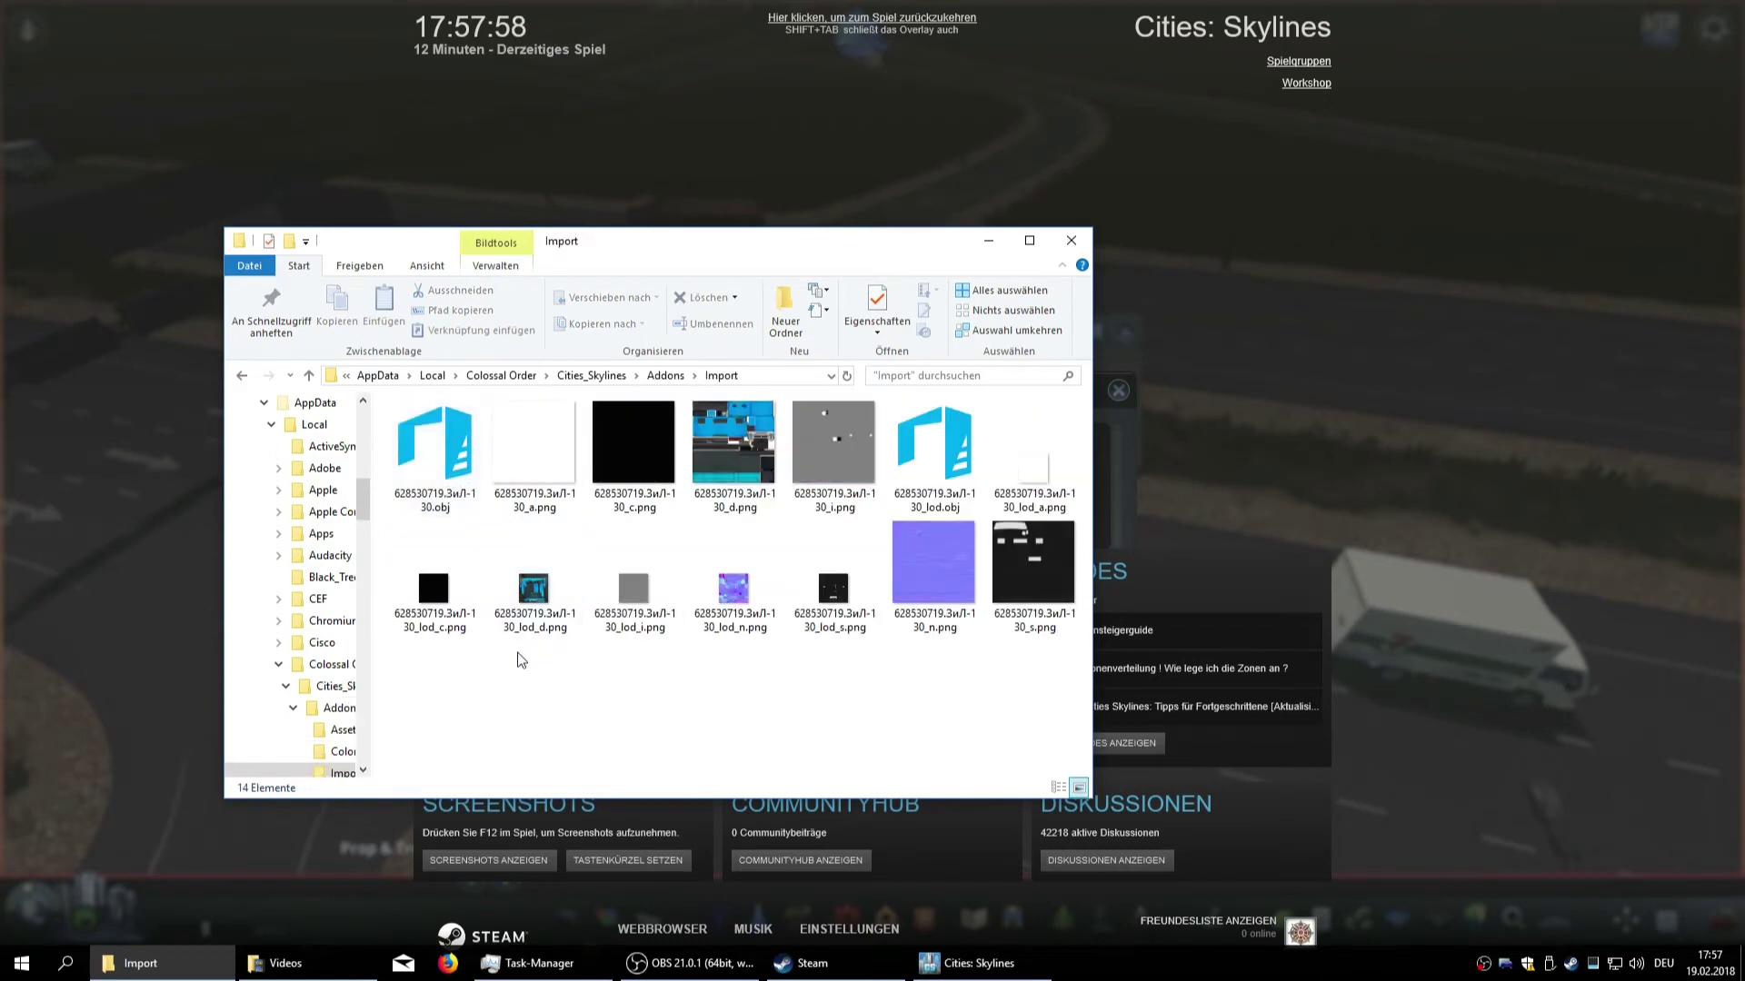
{"action": "left_click_drag", "start_coordinate": [418, 701], "coordinate": [1043, 557]}
{"action": "left_click_drag", "start_coordinate": [1056, 679], "coordinate": [981, 709]}
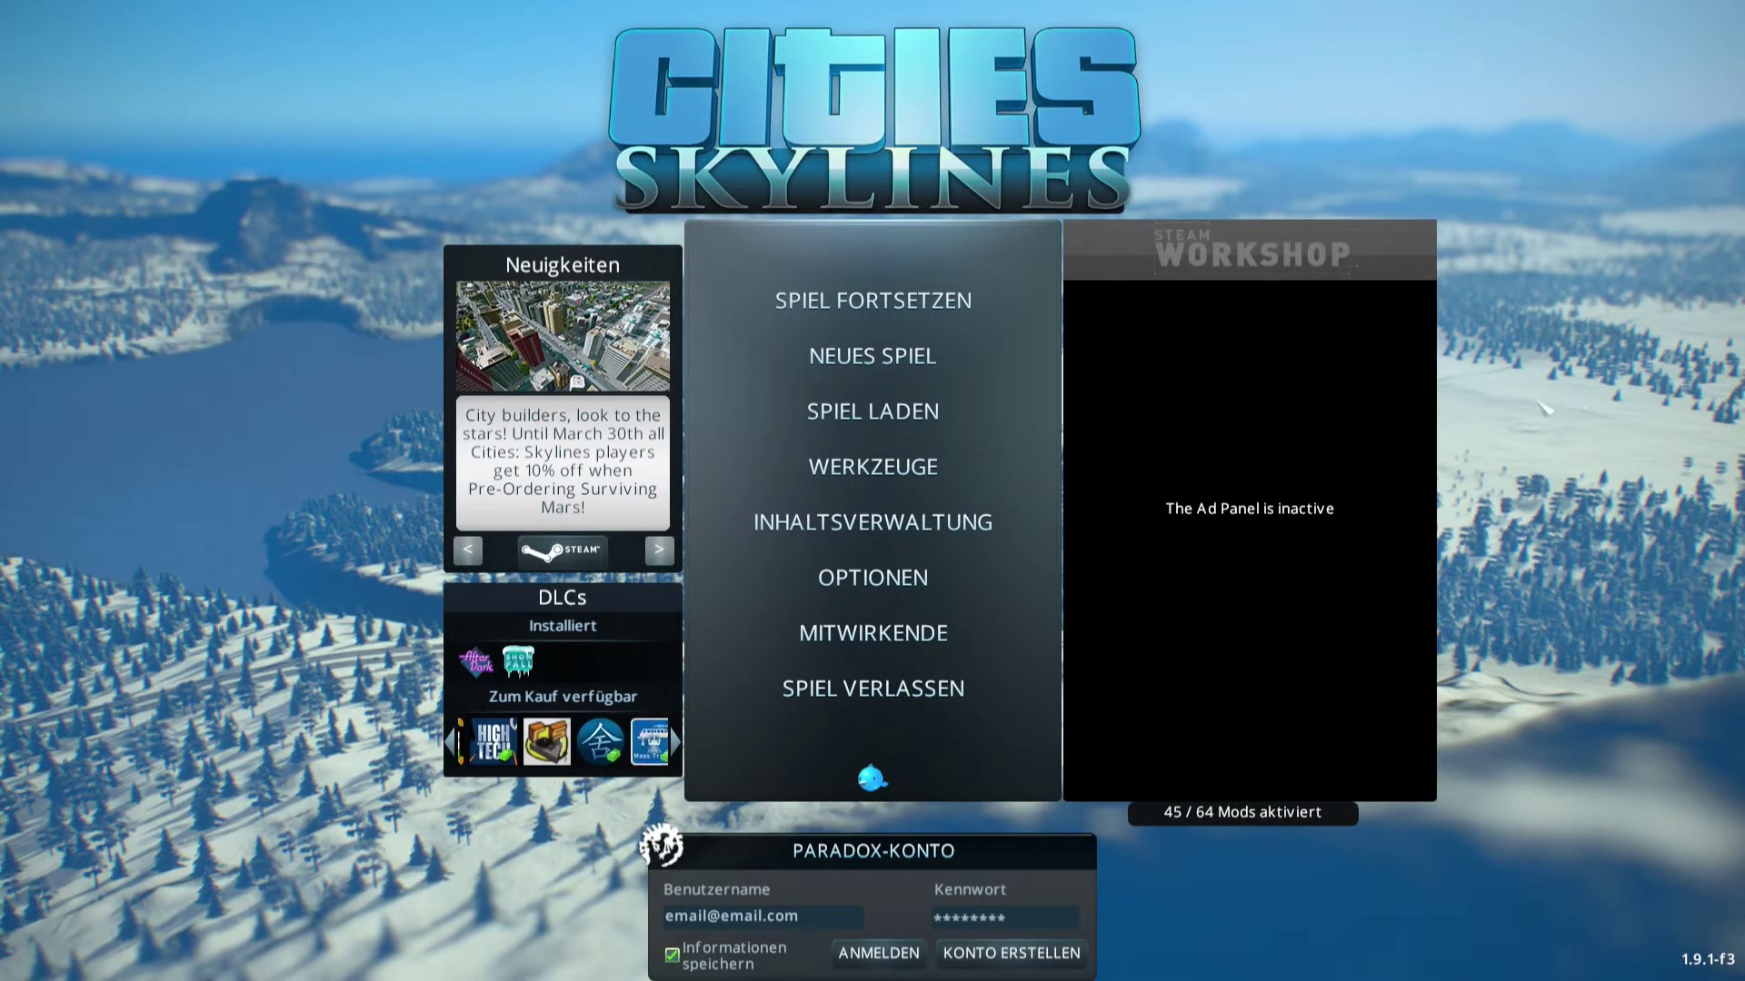
Deactivate every asset in the content manager's Objekte list.
{"action": "left_click", "coordinate": [904, 523]}
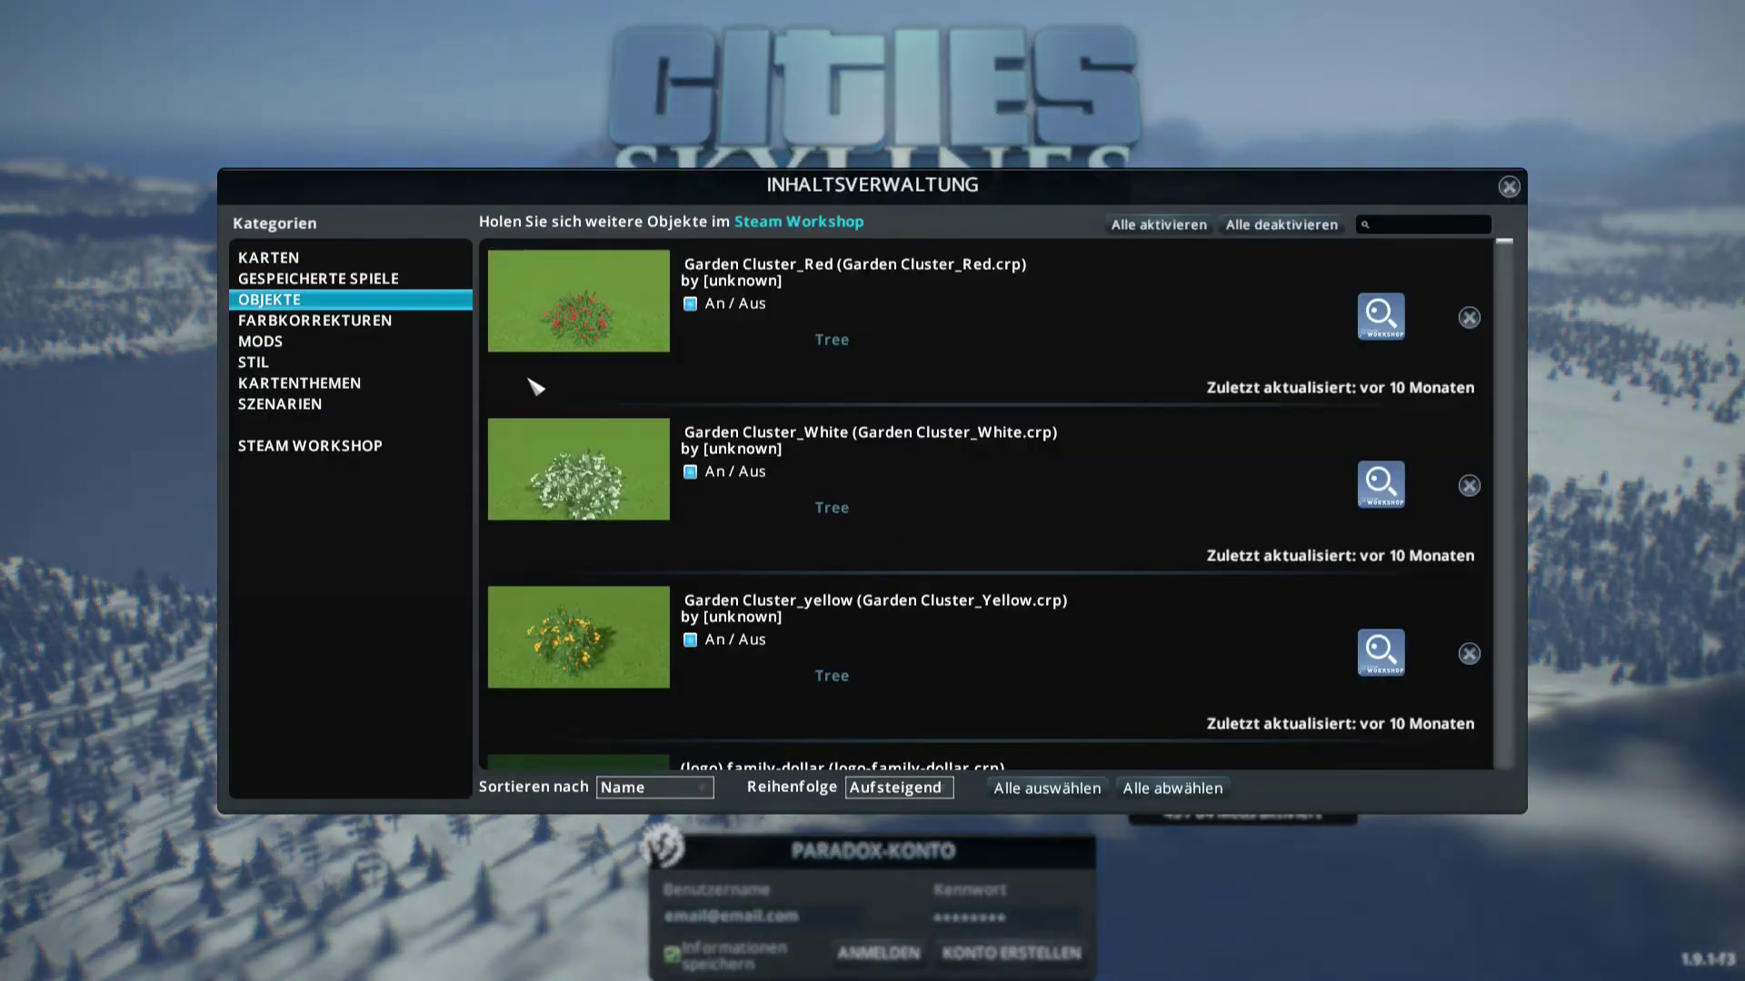
{"action": "left_click", "coordinate": [1290, 227]}
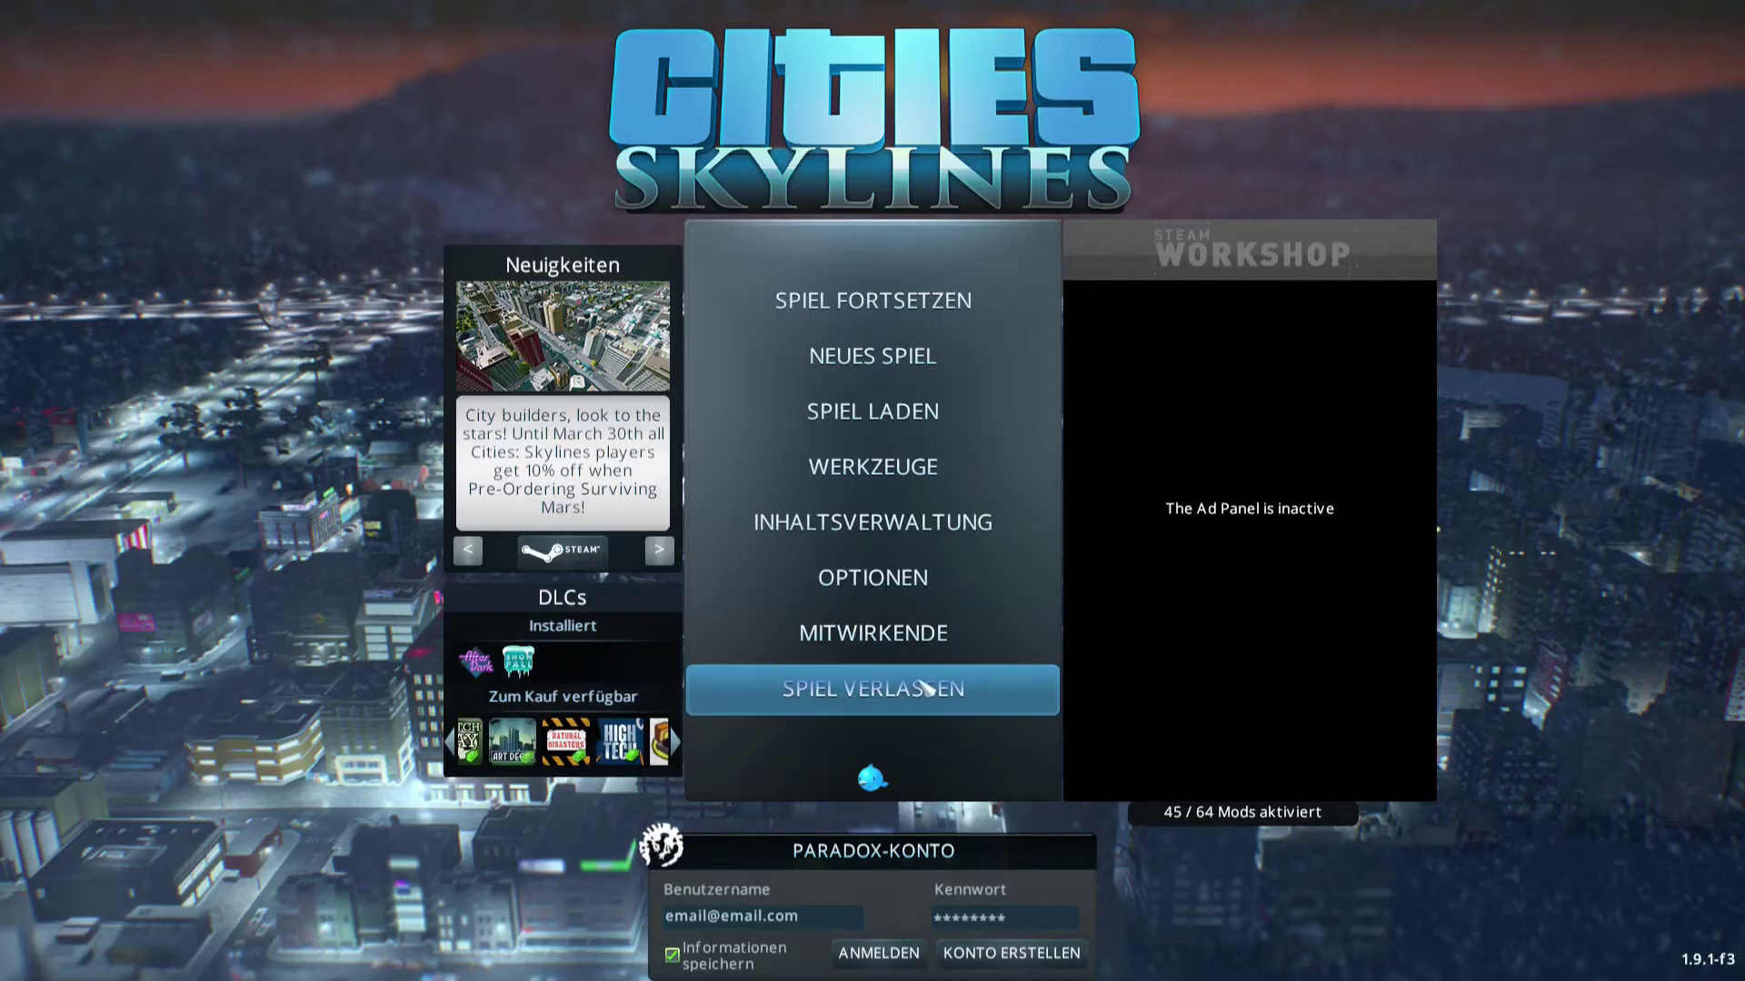
Start a new asset in the Objekt-Editor using the Gemäßigt theme.
{"action": "left_click", "coordinate": [833, 467]}
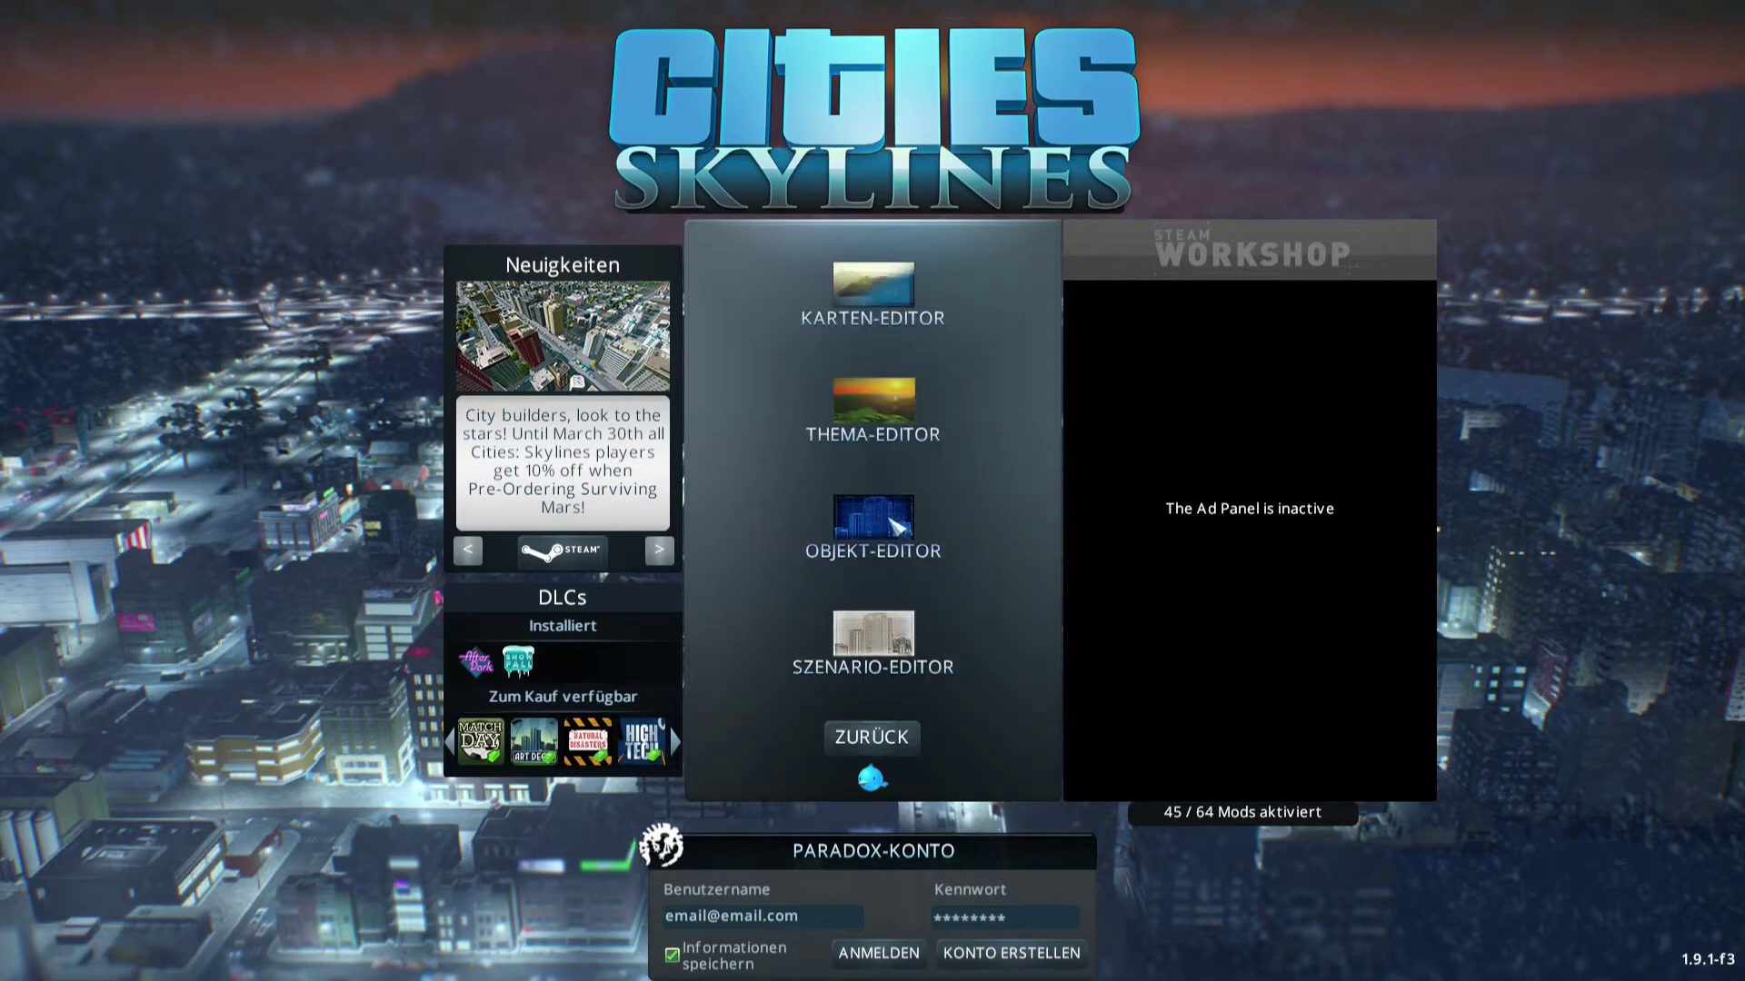
{"action": "left_click", "coordinate": [890, 519]}
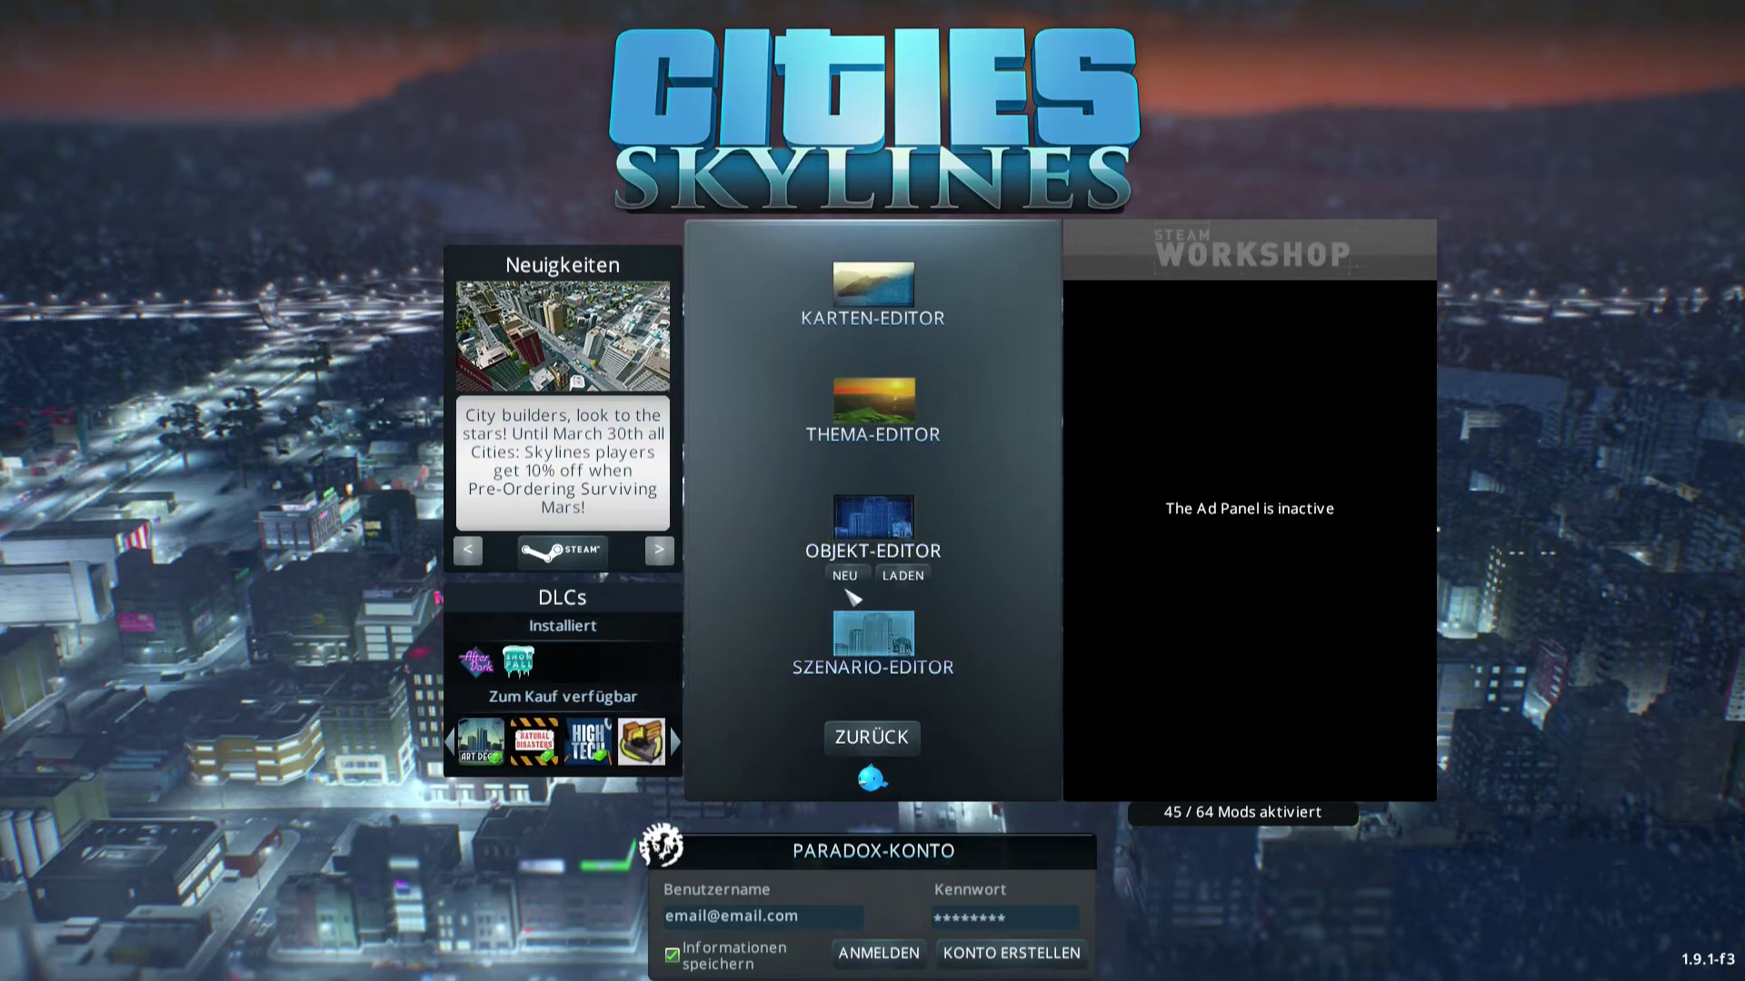
{"action": "left_click", "coordinate": [848, 580]}
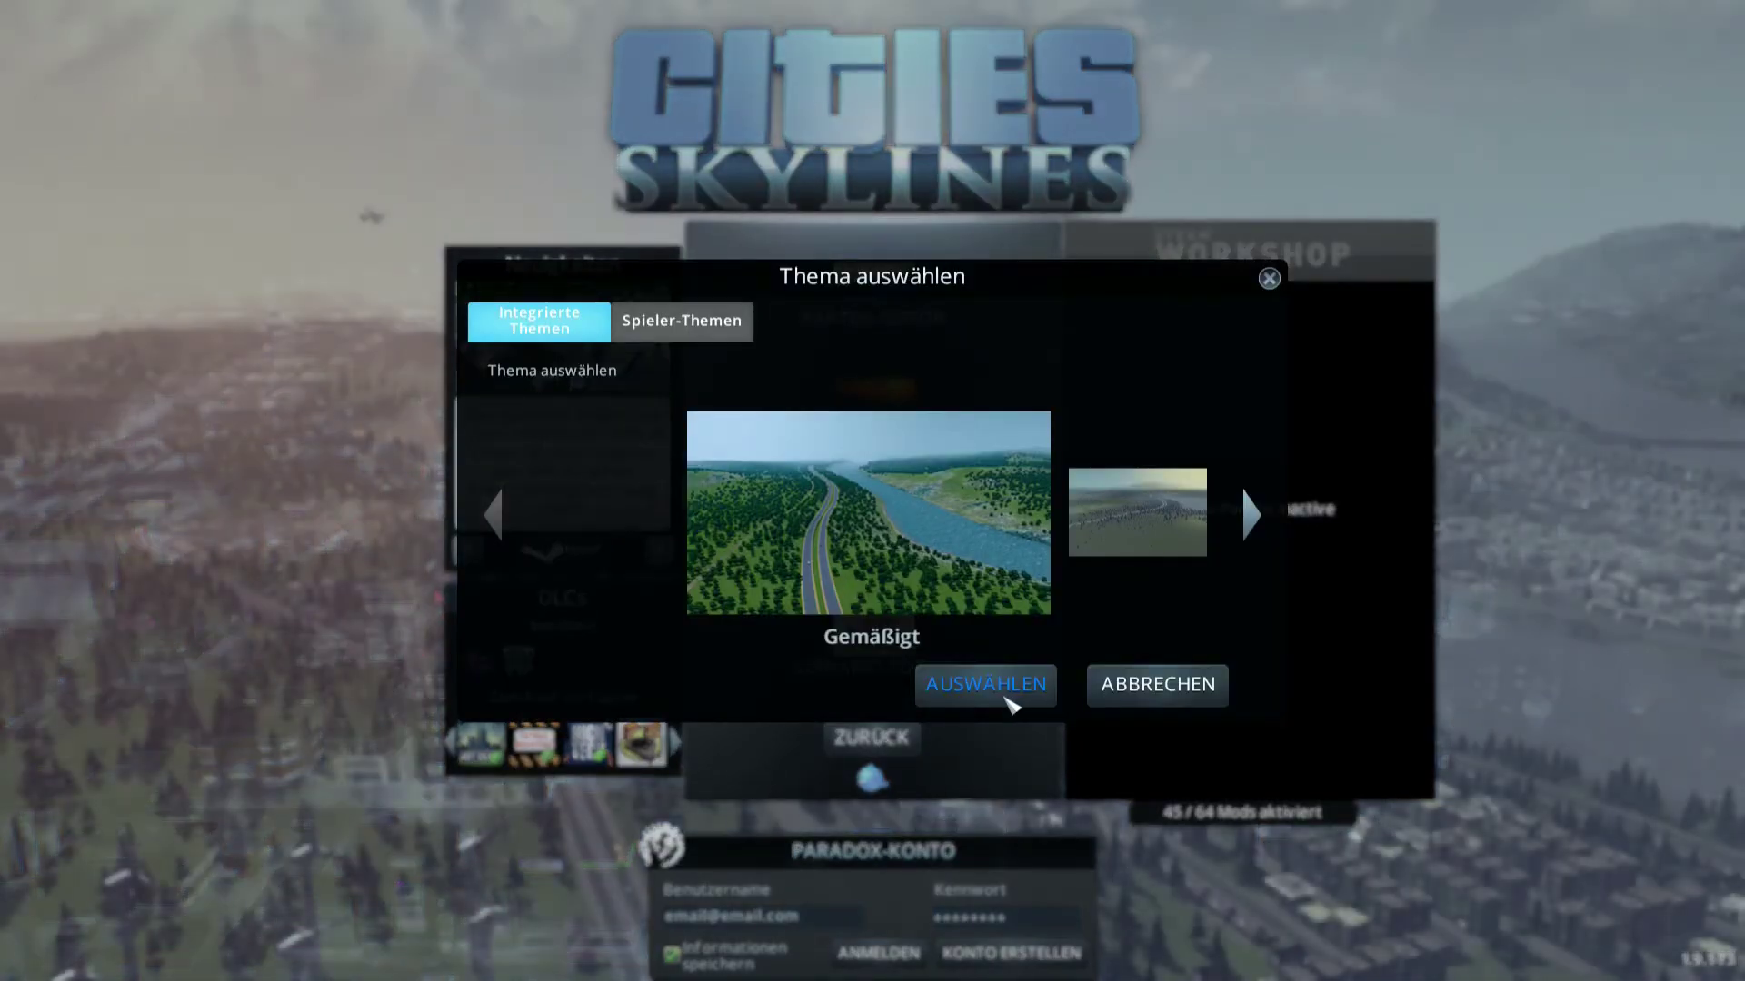
{"action": "left_click", "coordinate": [996, 688]}
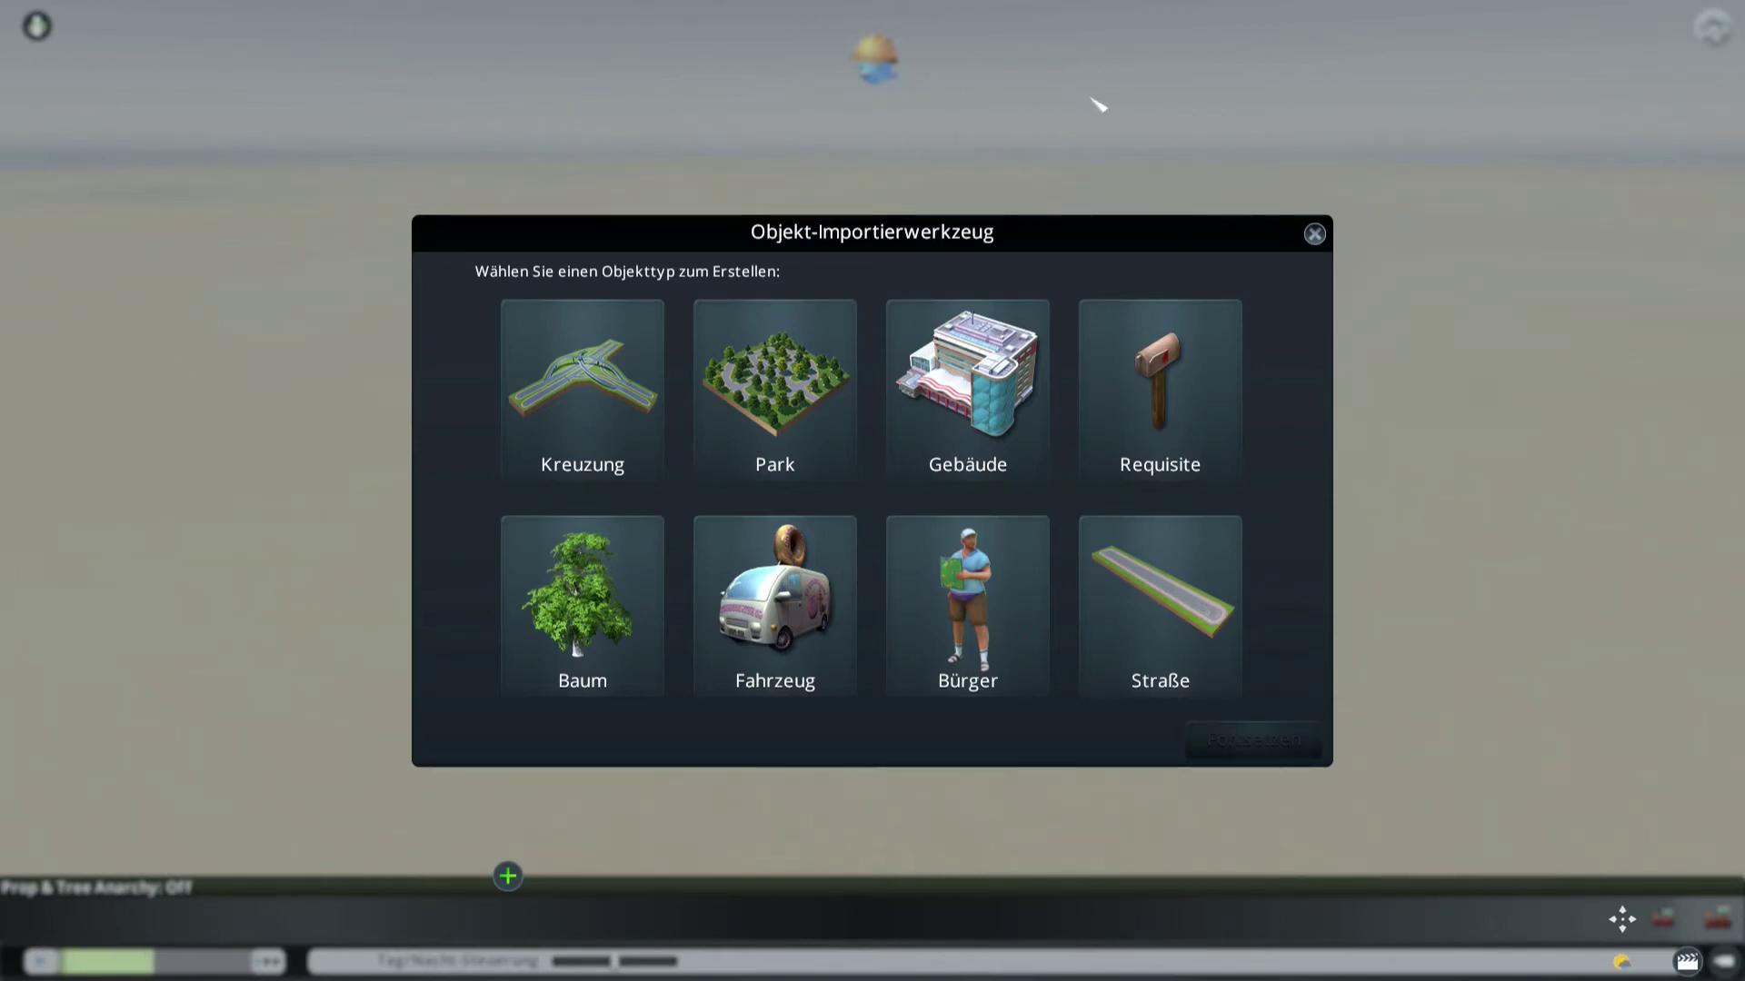
Choose Requisite as the asset type with Frachtcontainer as its template.
{"action": "left_click", "coordinate": [1186, 409]}
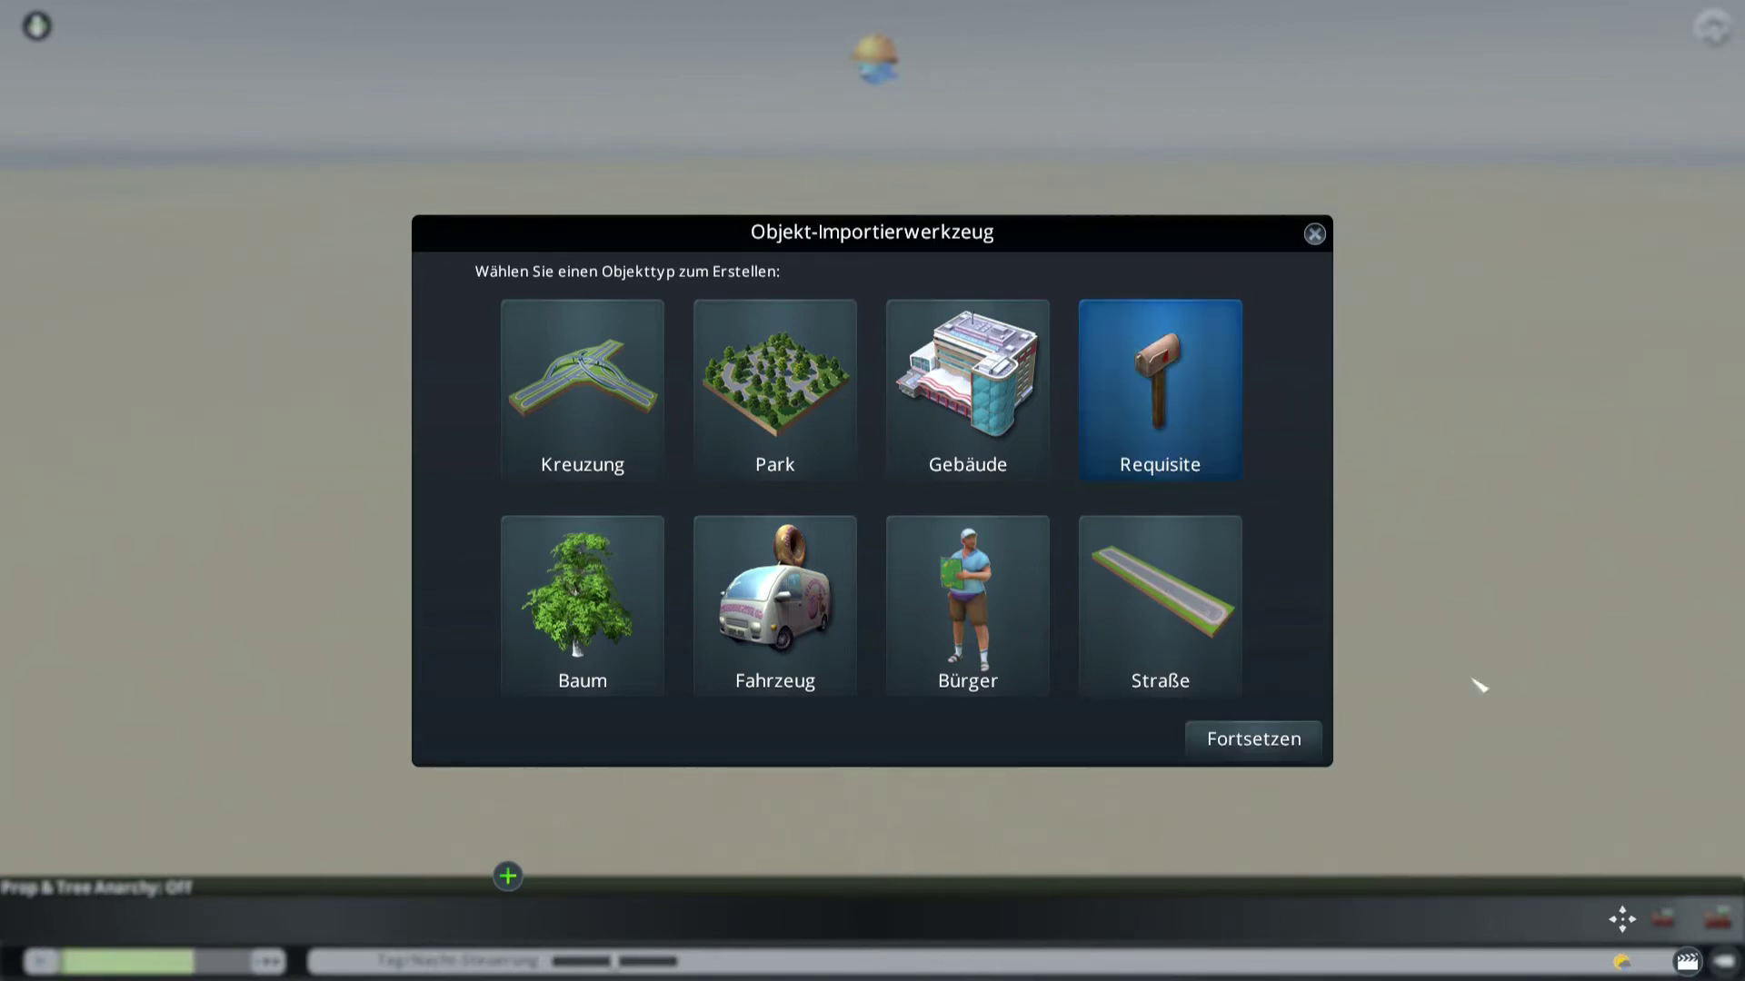
{"action": "left_click", "coordinate": [1276, 750]}
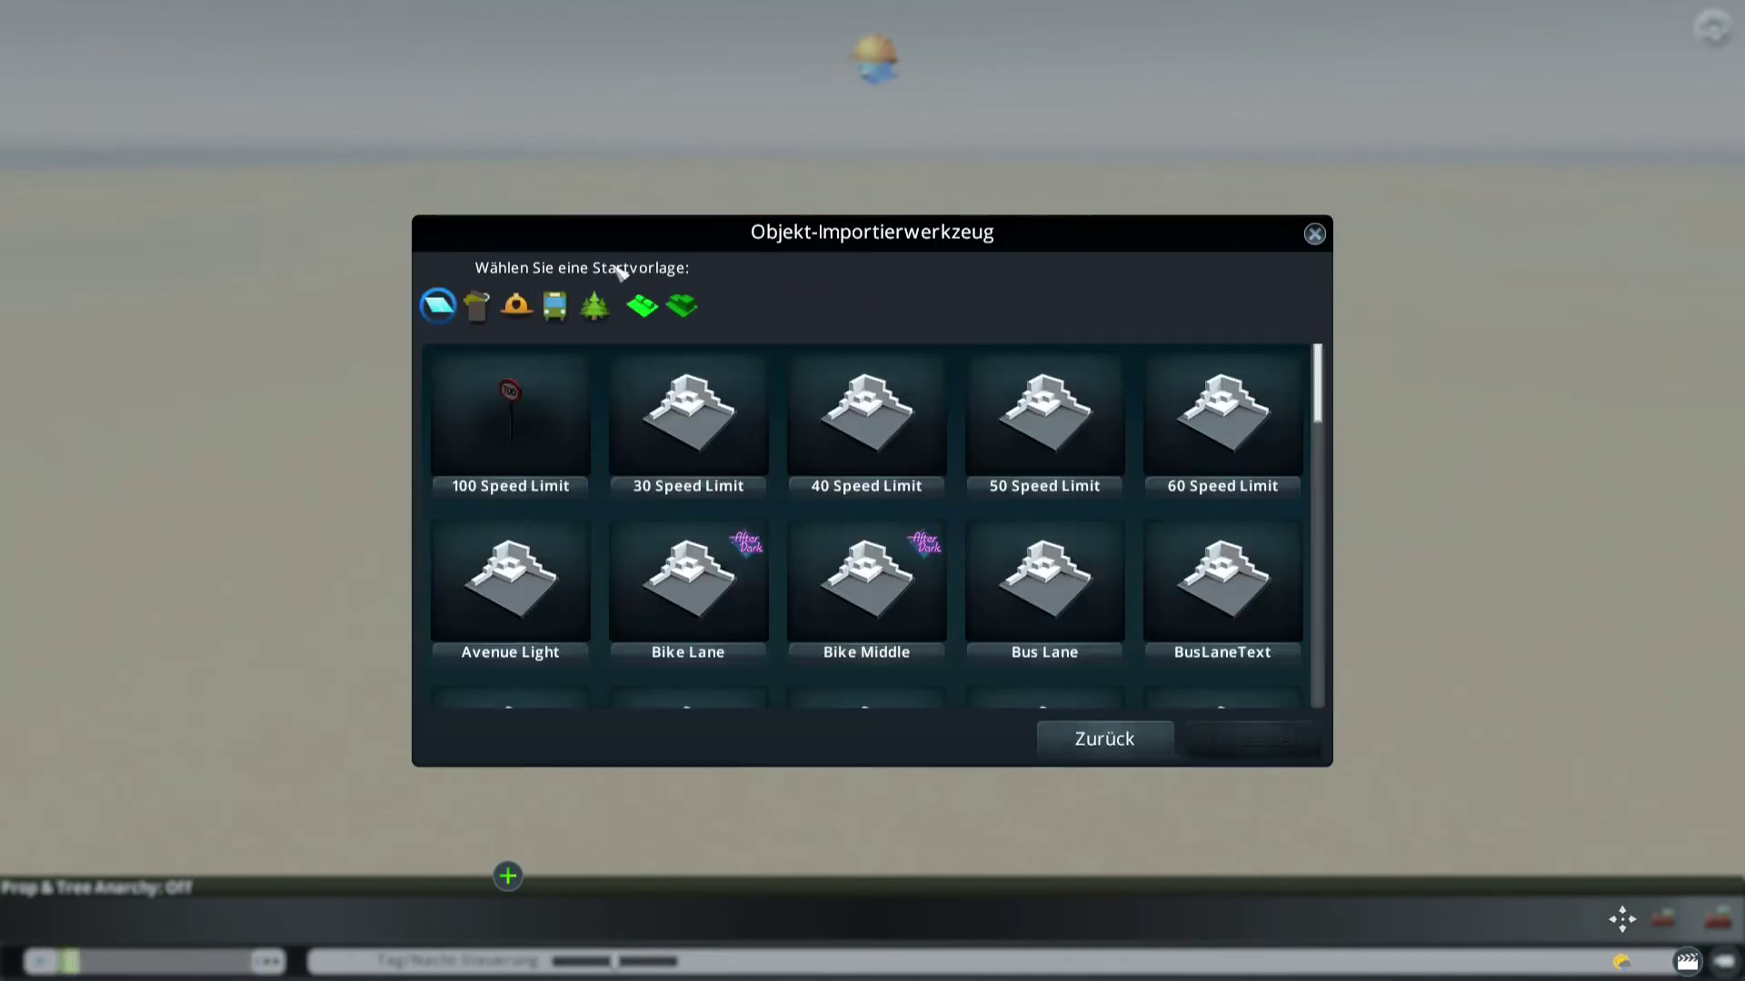
{"action": "left_click", "coordinate": [607, 295]}
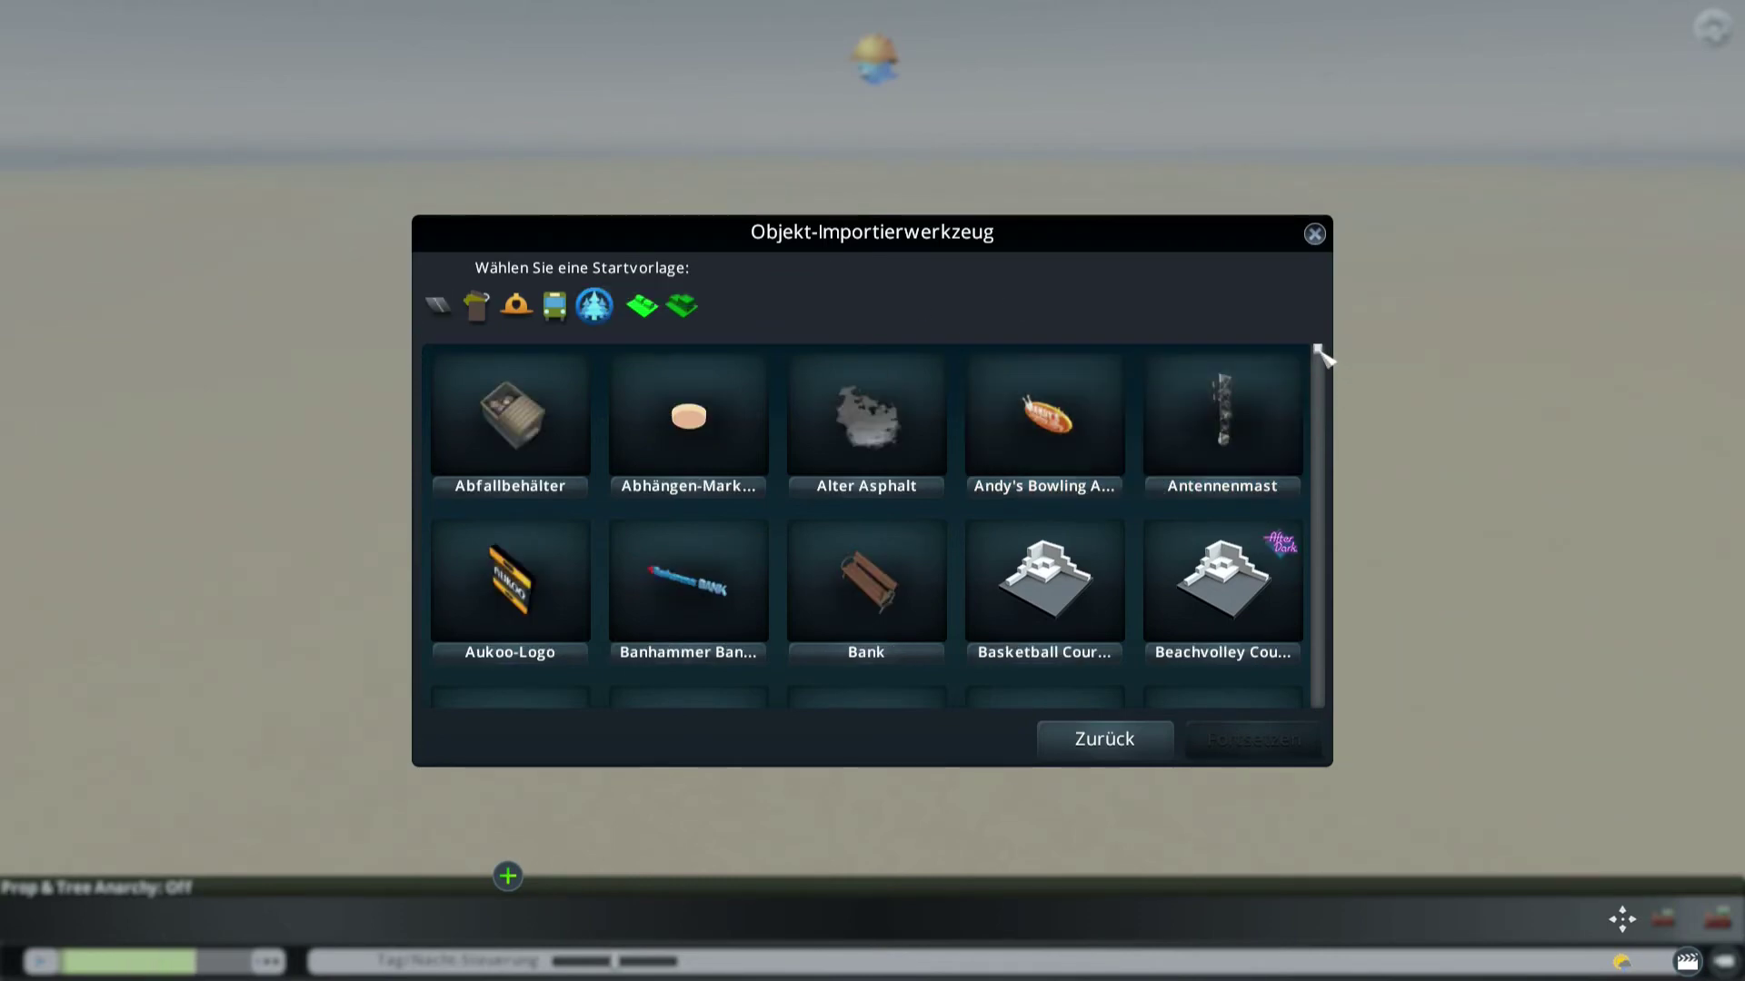
{"action": "left_click_drag", "start_coordinate": [1319, 351], "coordinate": [1343, 457]}
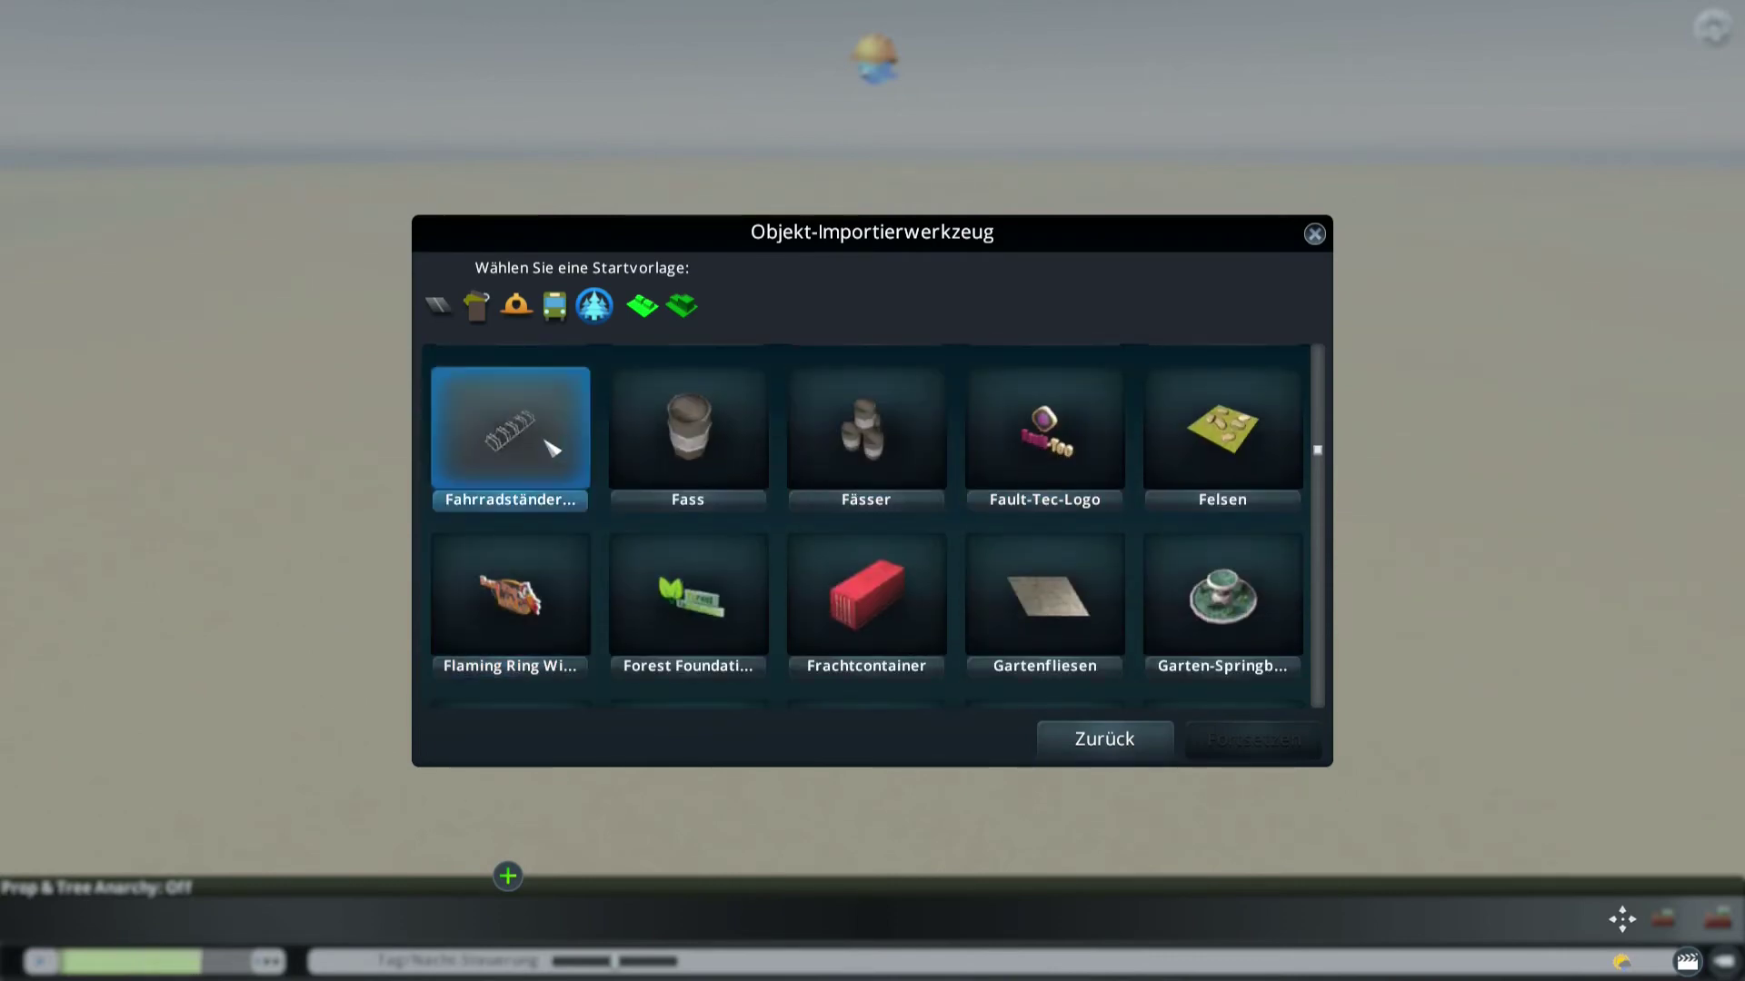
{"action": "left_click", "coordinate": [875, 586]}
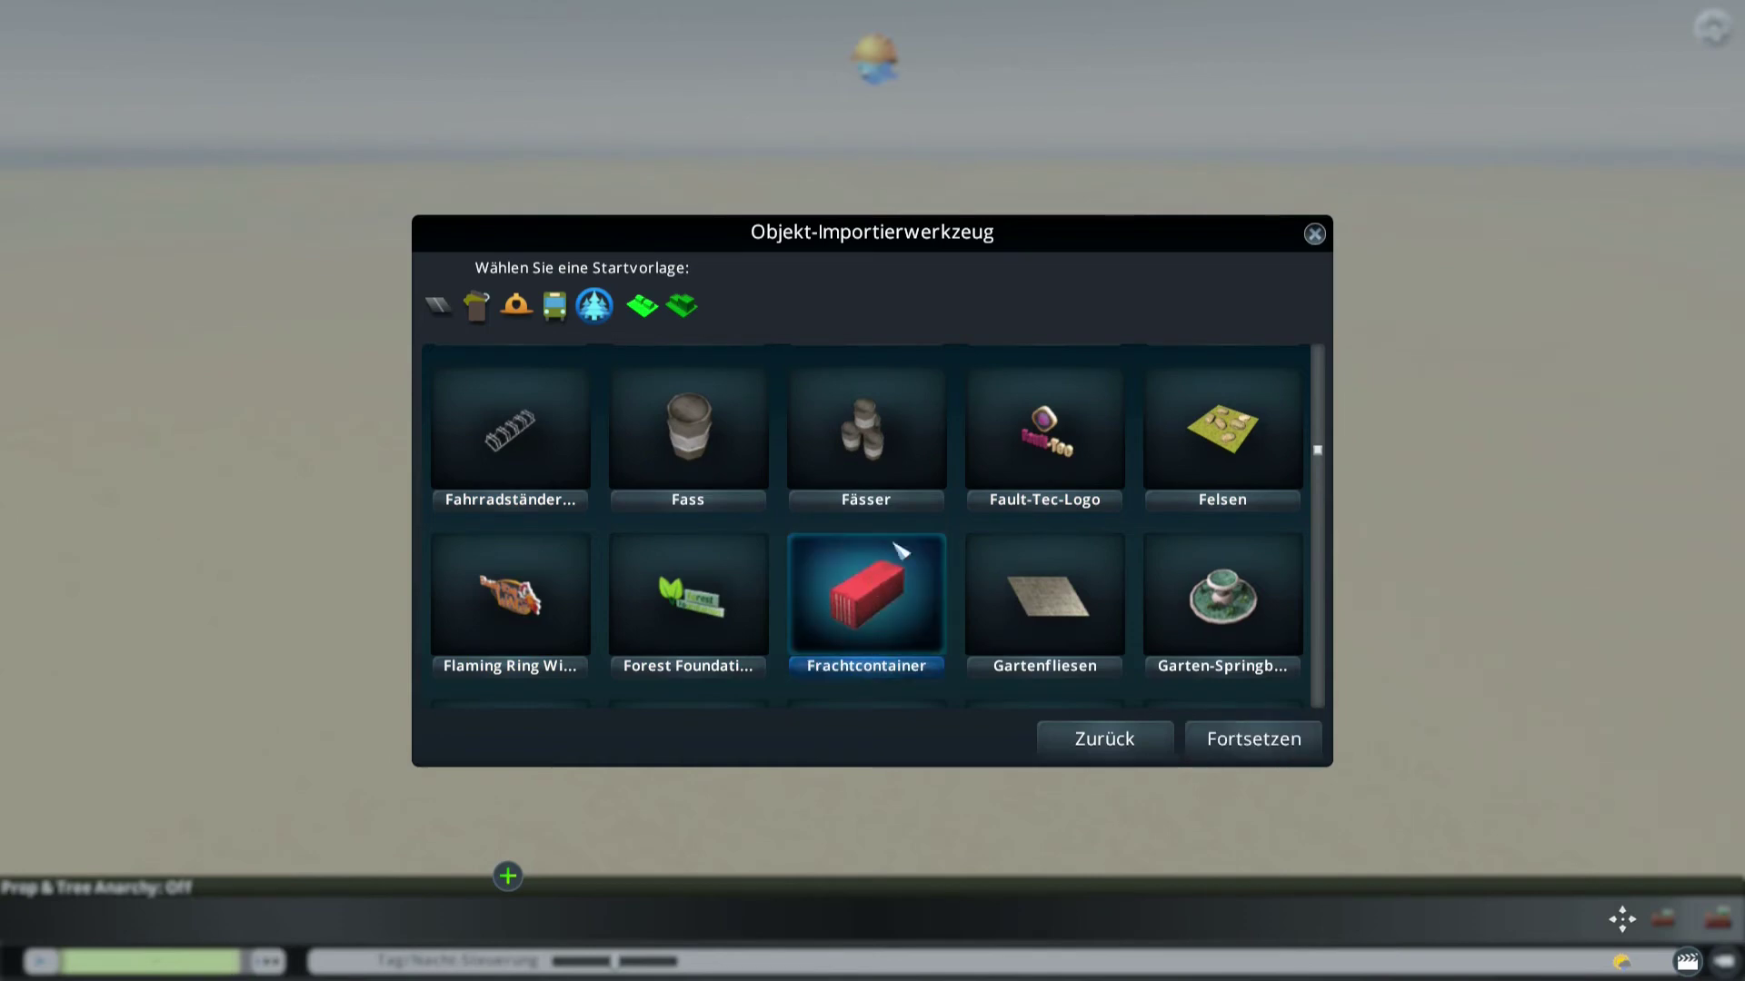
{"action": "scroll", "coordinate": [895, 468], "scroll_direction": "down", "scroll_amount": 1}
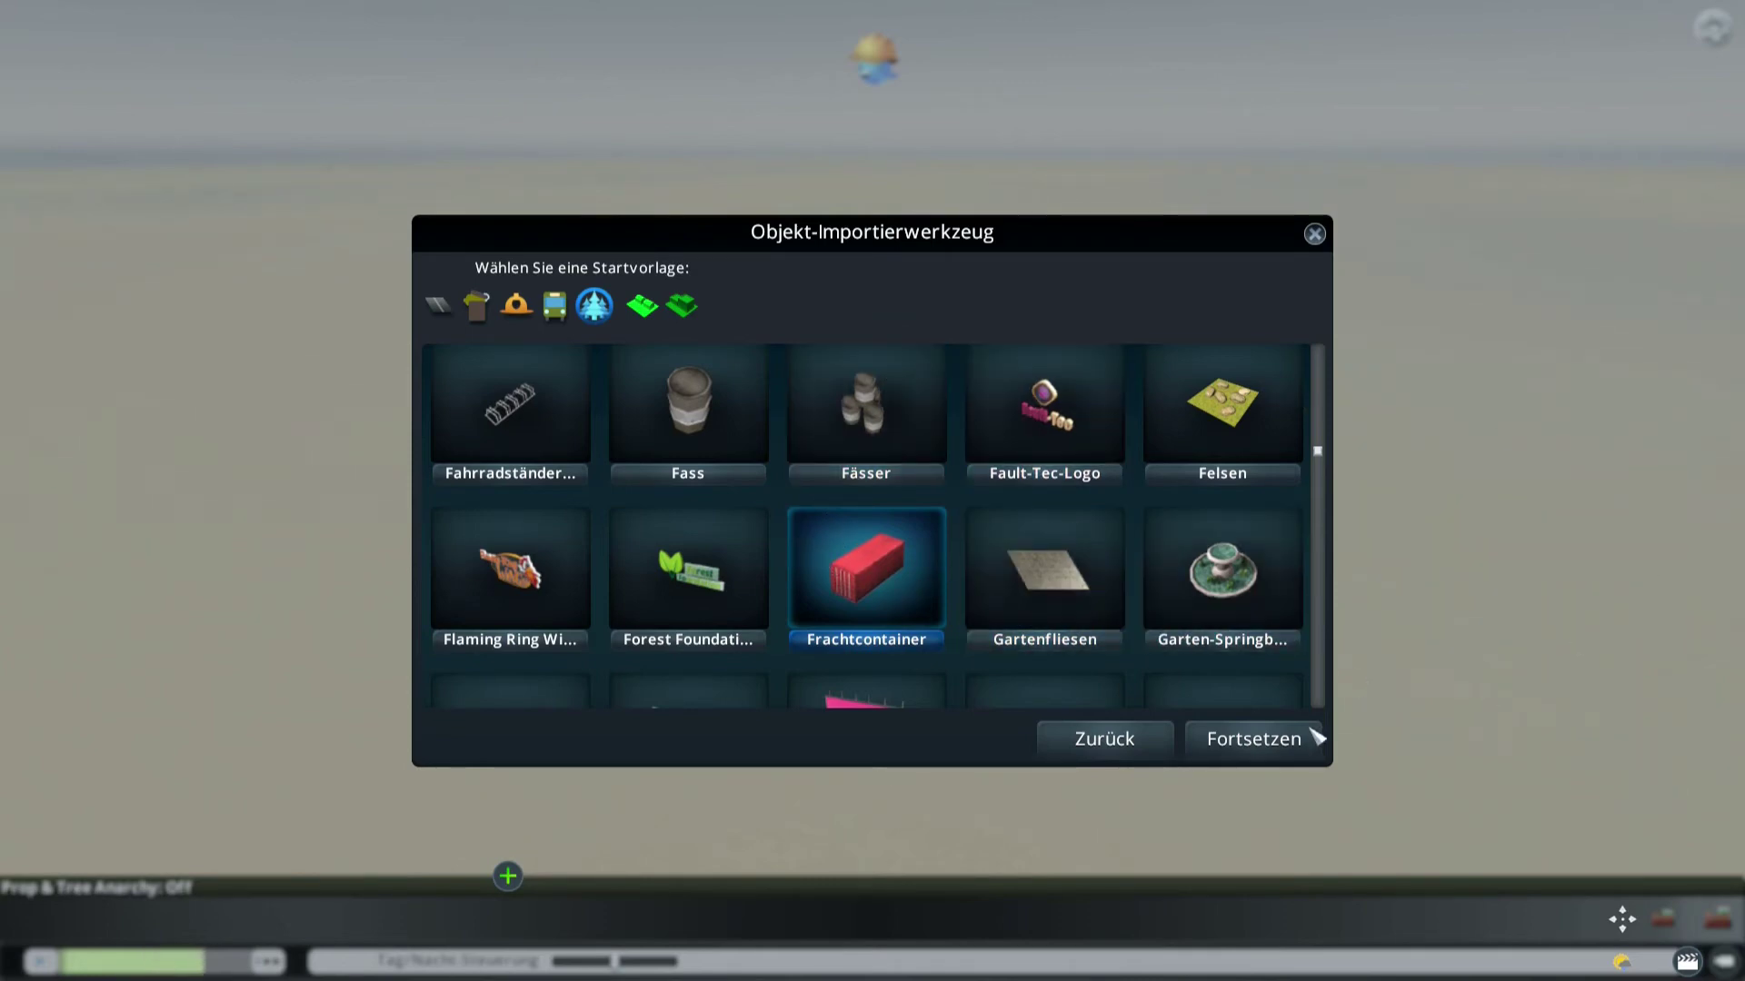
{"action": "left_click", "coordinate": [1259, 751]}
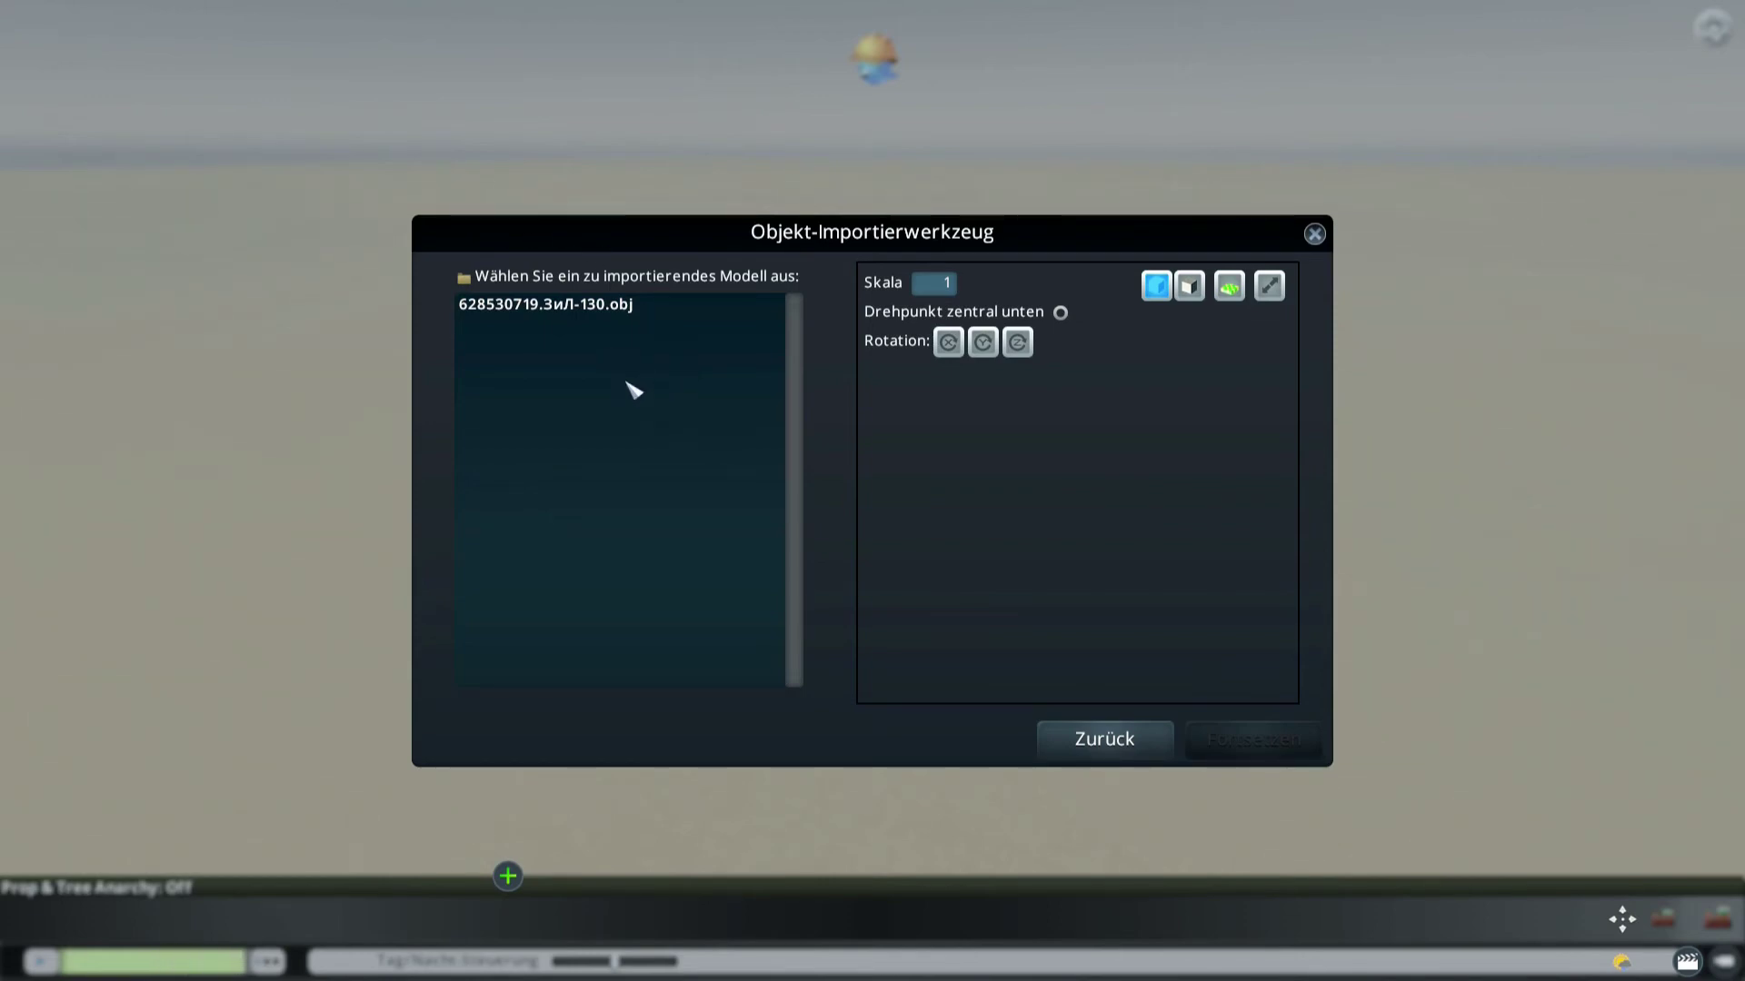
Load 628530719.ЗиЛ-130.obj into the import preview.
{"action": "left_click", "coordinate": [561, 309]}
{"action": "left_click", "coordinate": [575, 307]}
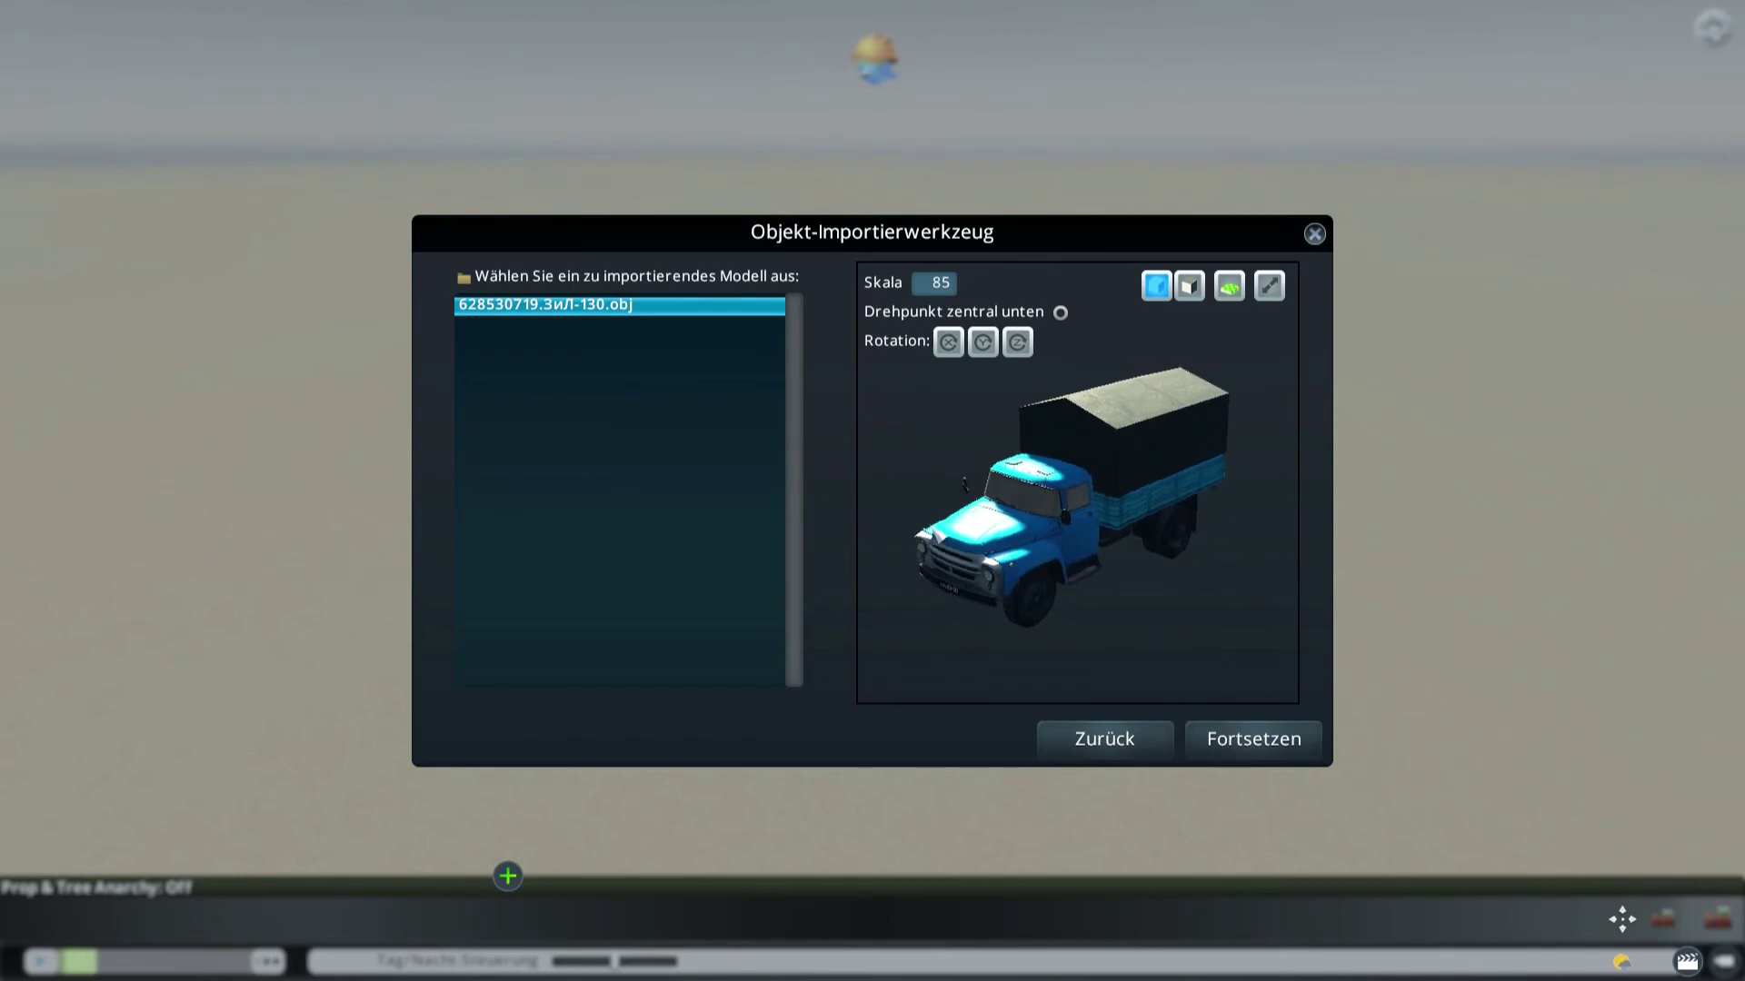
{"action": "left_click_drag", "start_coordinate": [918, 447], "coordinate": [1068, 414]}
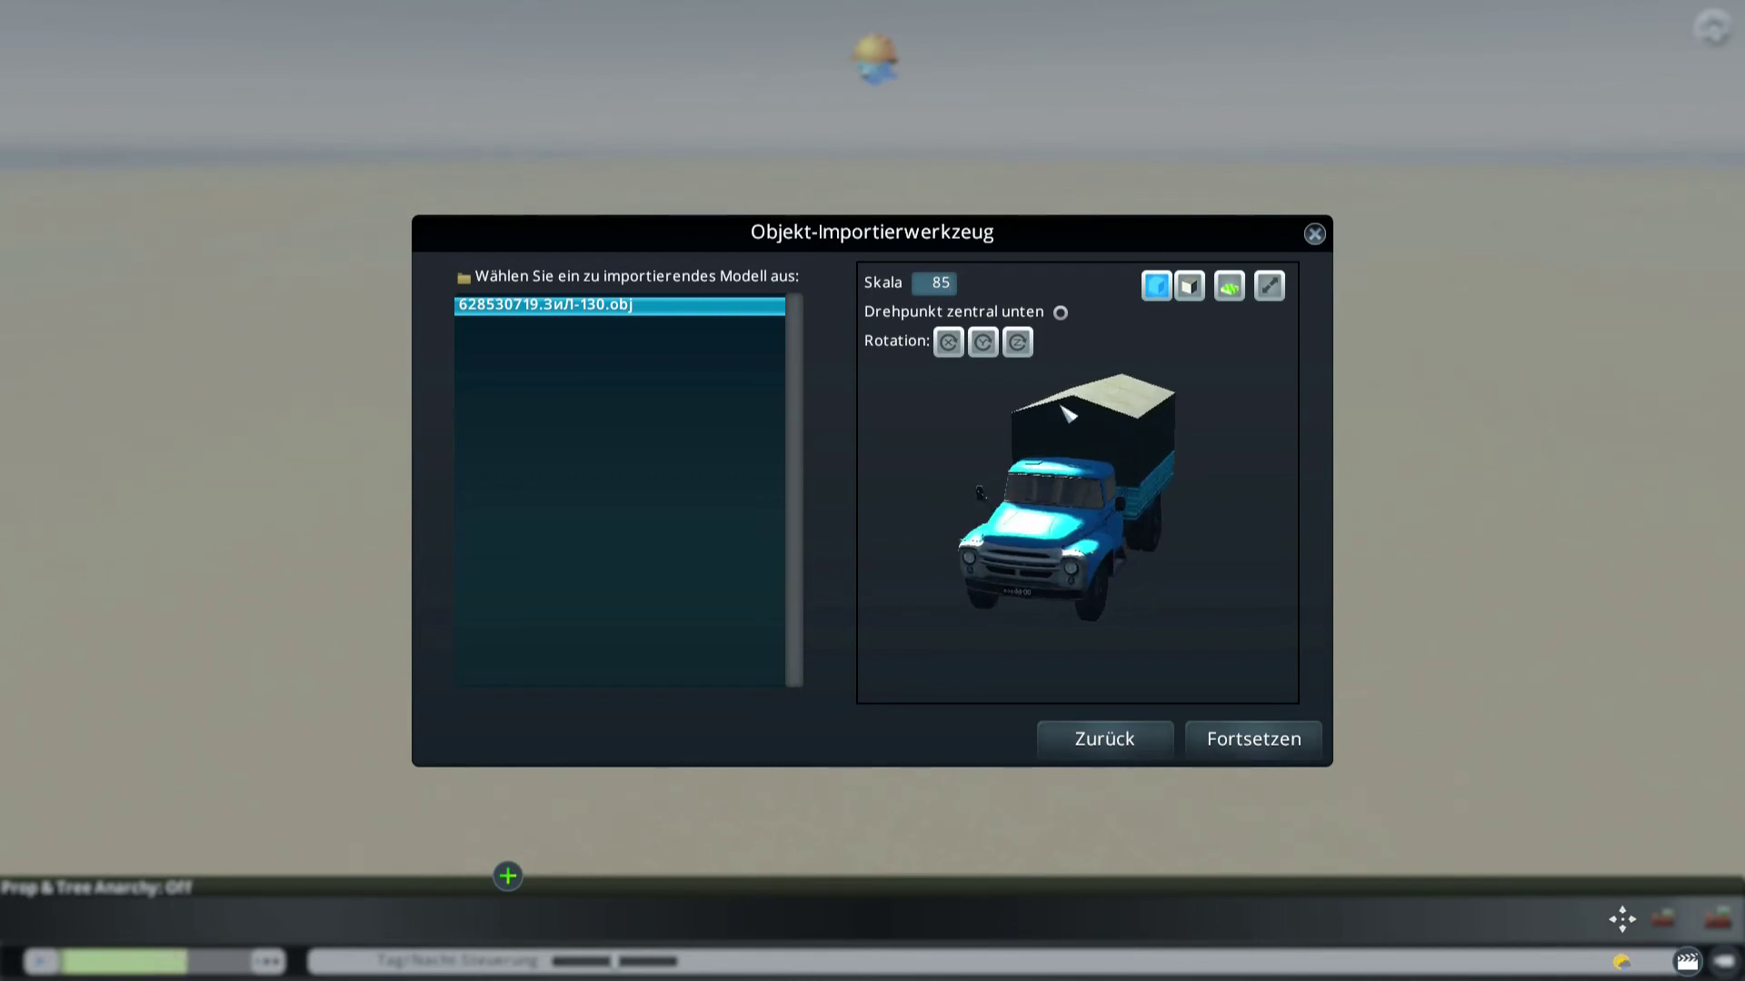
Change the import scale from 85 to 100, inspect the truck, and confirm.
{"action": "double_click", "coordinate": [939, 287]}
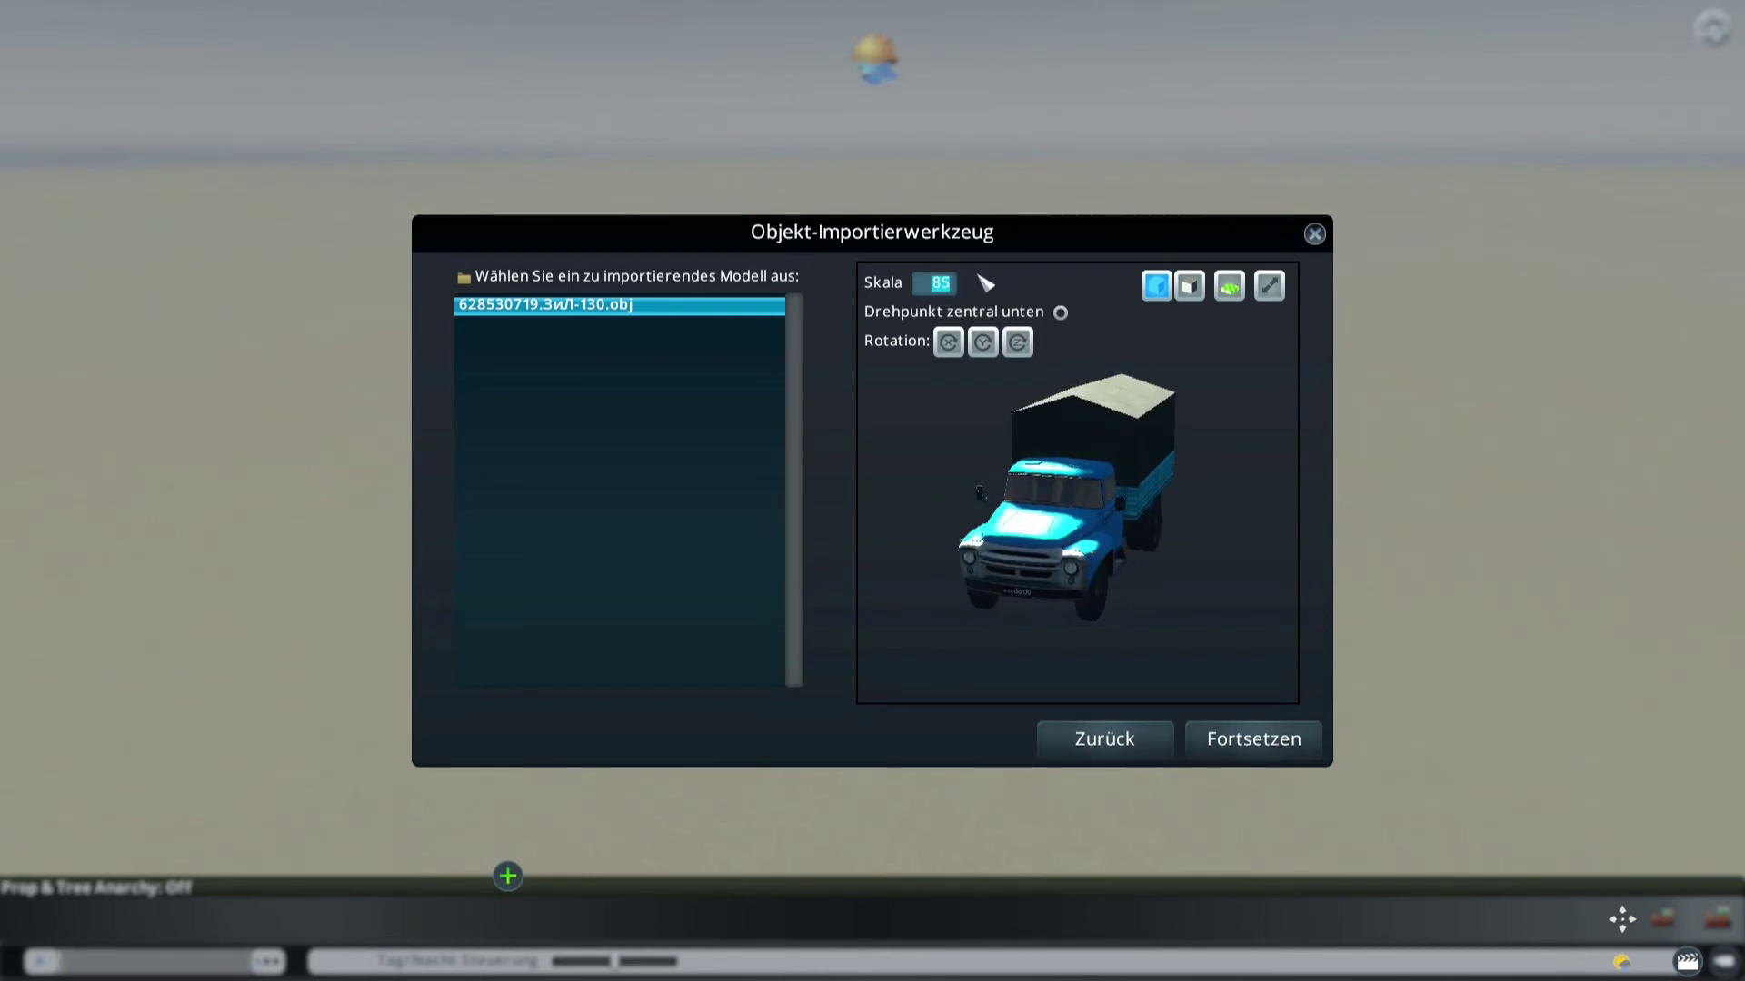
{"action": "key", "text": "BackSpace"}
{"action": "type", "text": "1"}
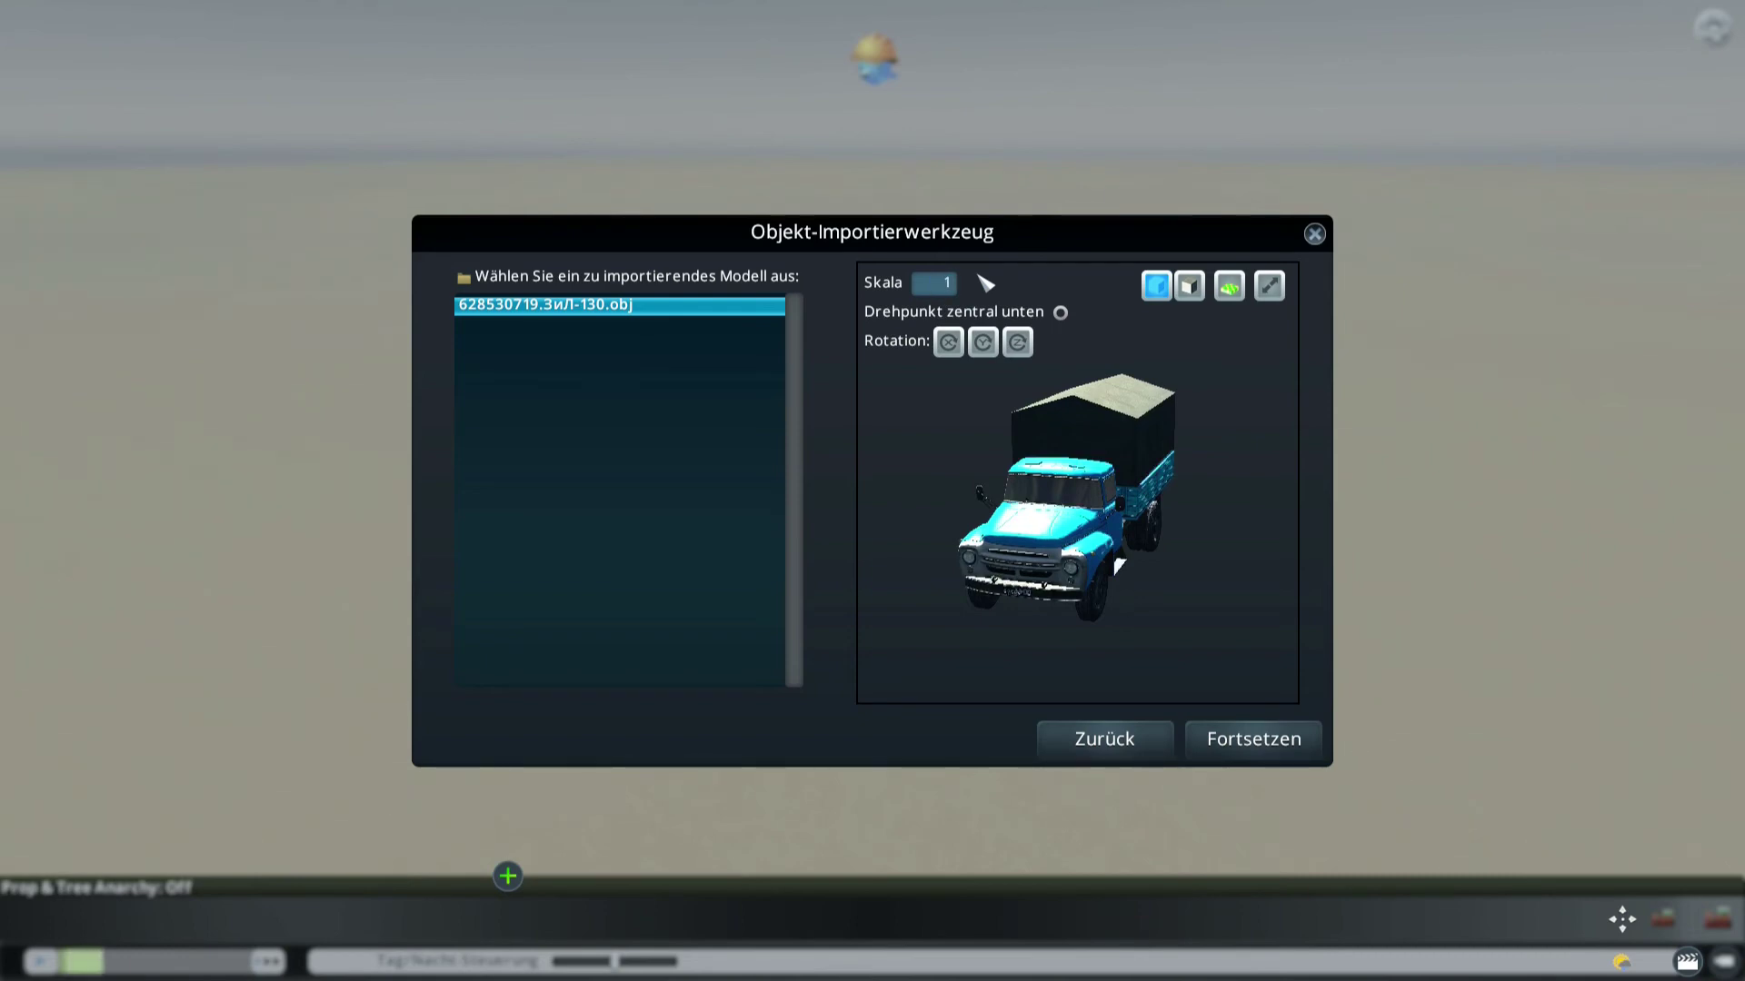
{"action": "type", "text": "00"}
{"action": "left_click_drag", "start_coordinate": [1017, 496], "coordinate": [1166, 600]}
{"action": "left_click_drag", "start_coordinate": [1101, 498], "coordinate": [1136, 541]}
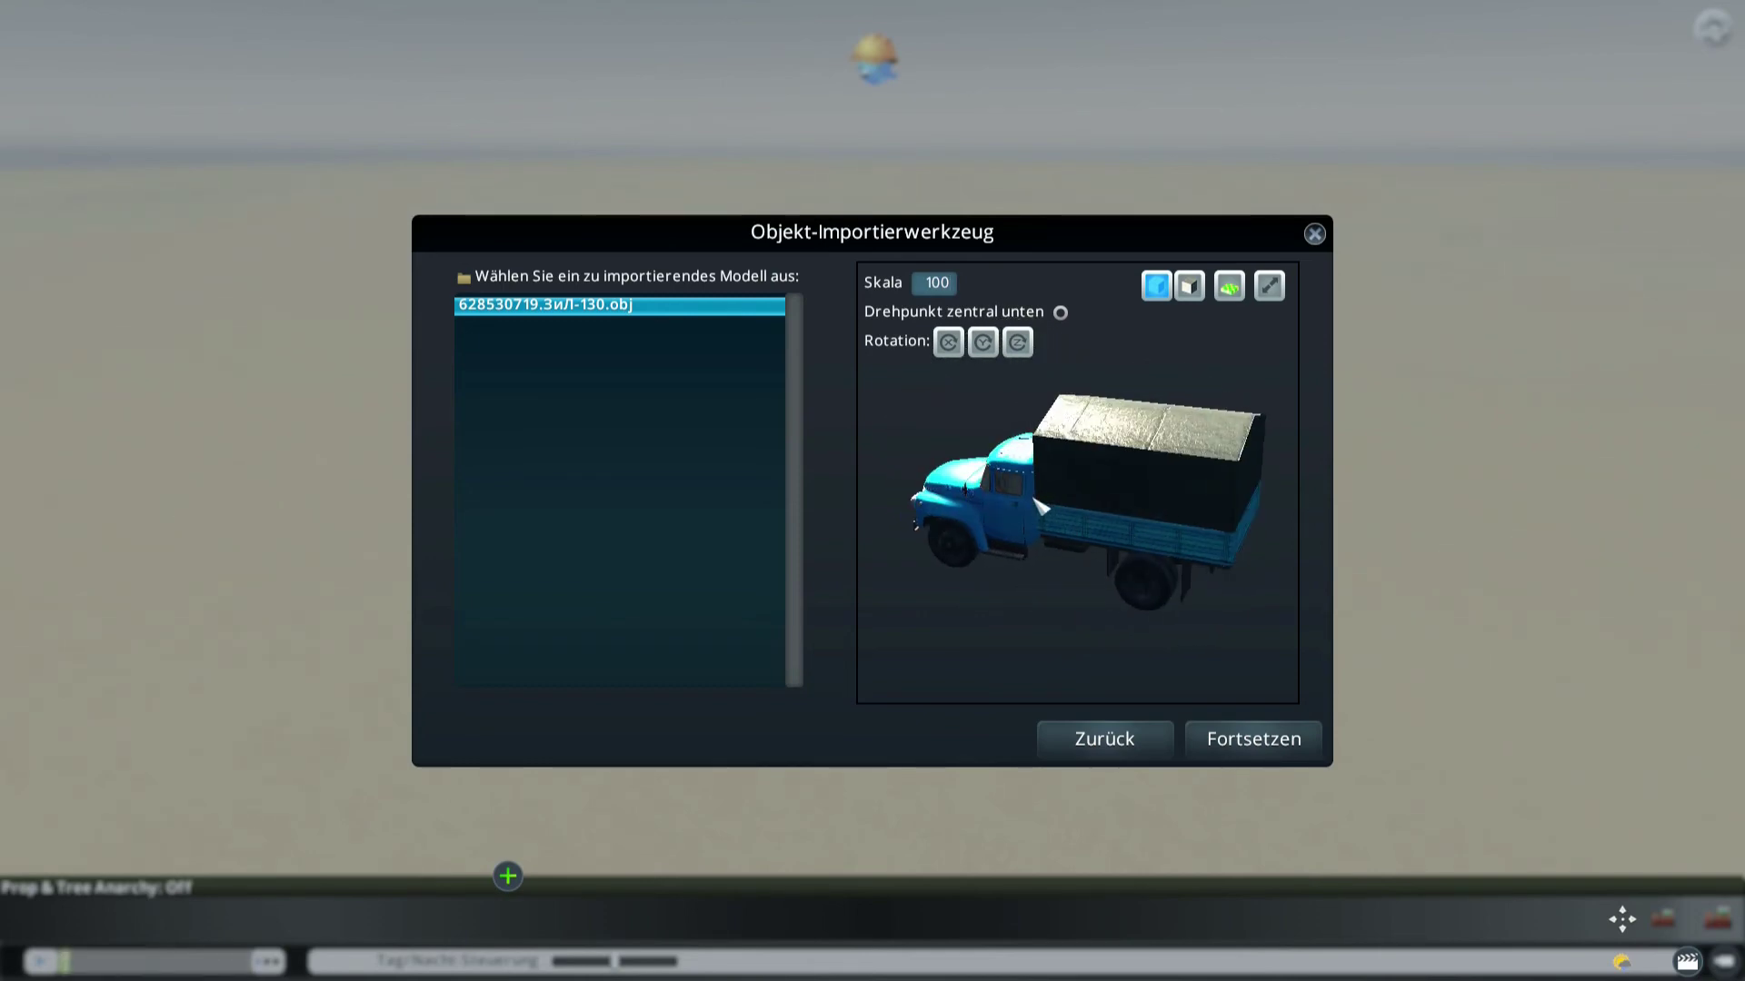
{"action": "left_click_drag", "start_coordinate": [1042, 507], "coordinate": [1110, 516]}
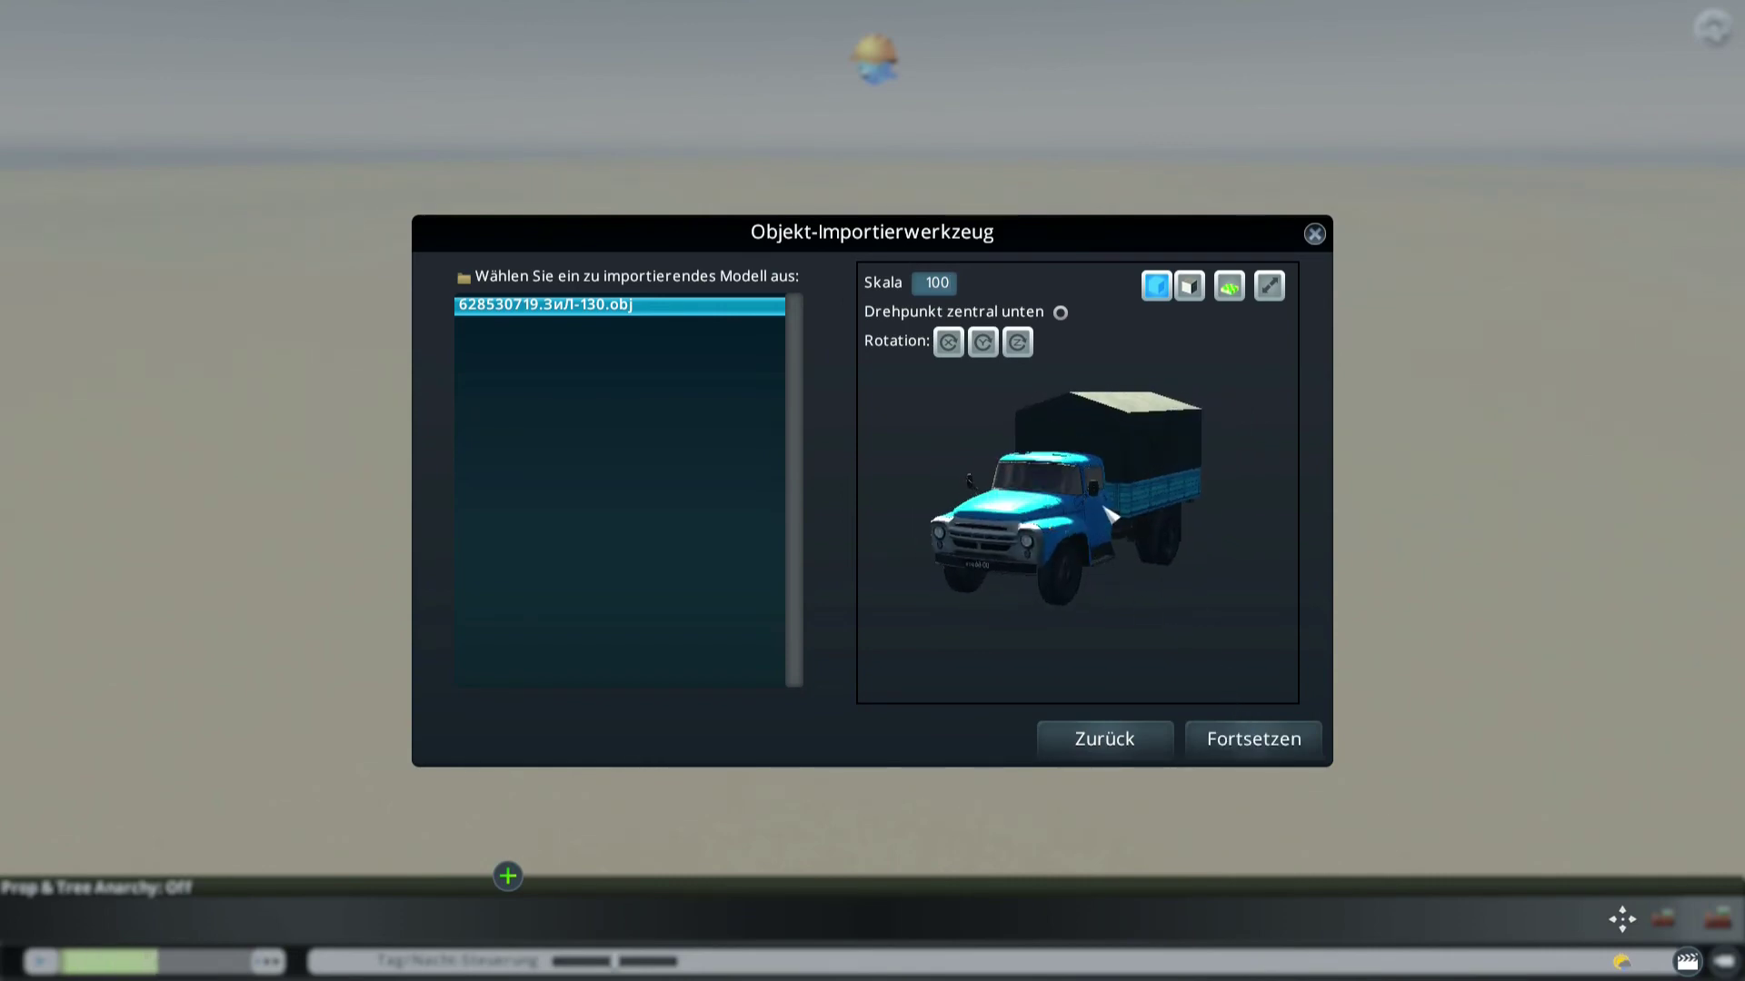
{"action": "left_click", "coordinate": [1259, 742]}
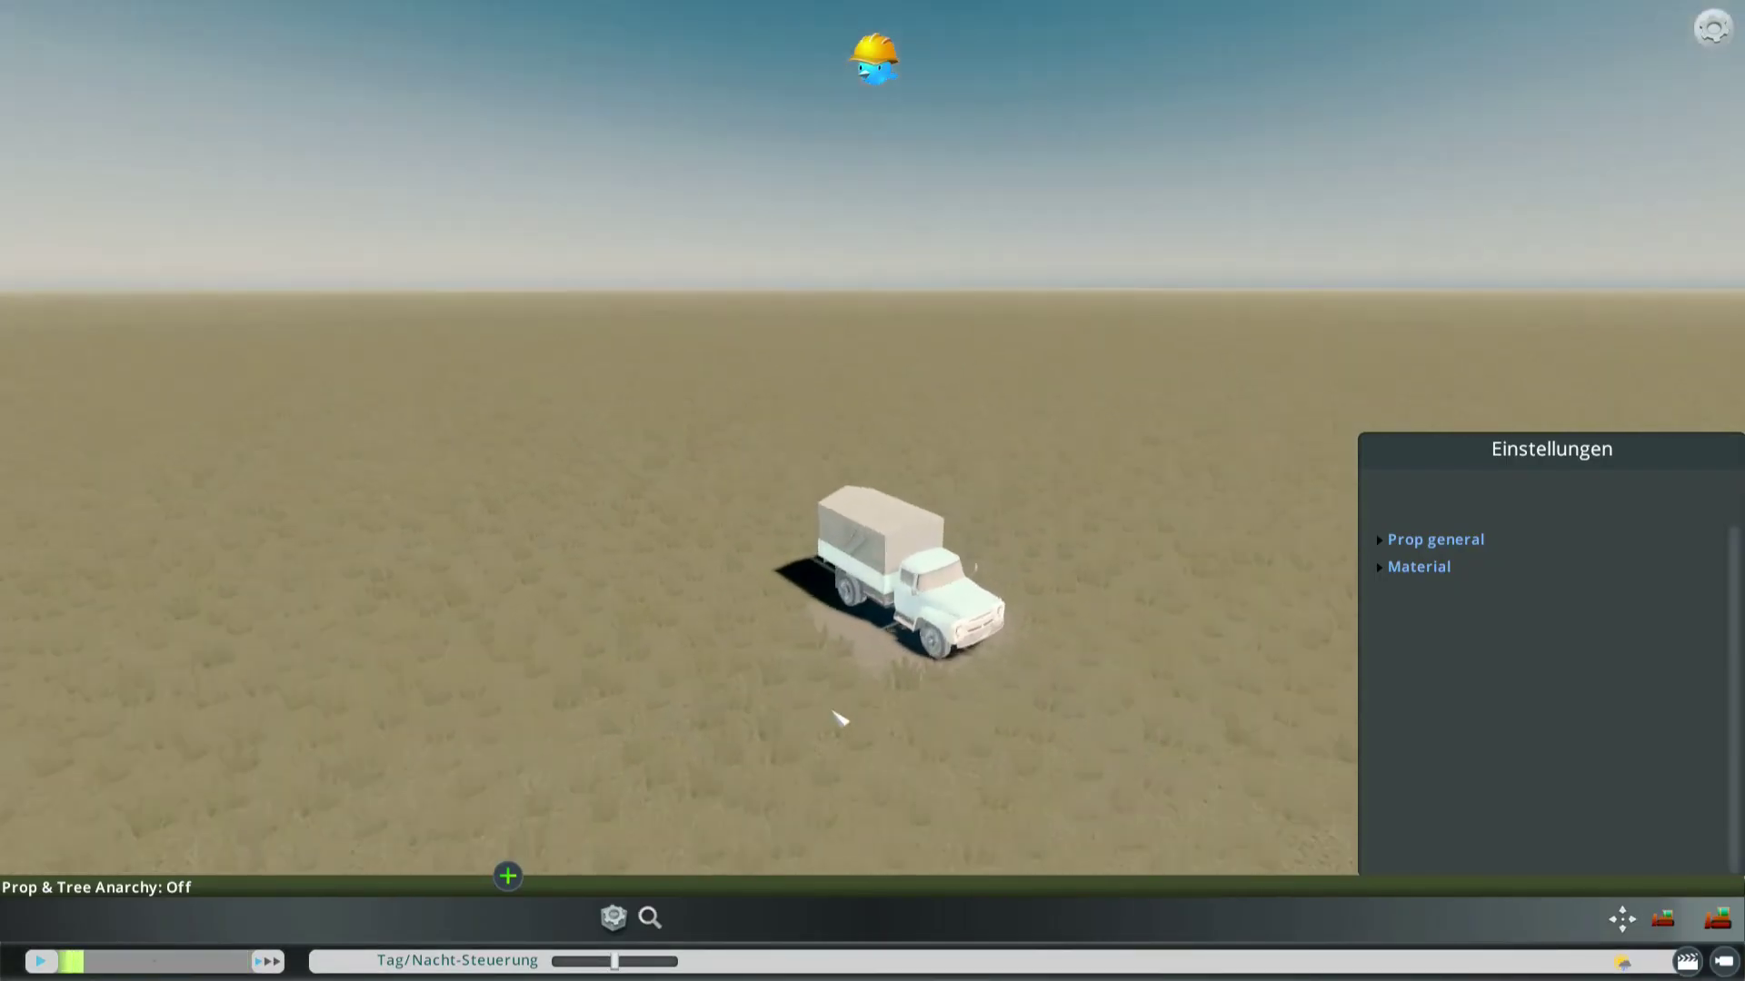
{"action": "scroll", "coordinate": [923, 646], "scroll_direction": "down", "scroll_amount": 10}
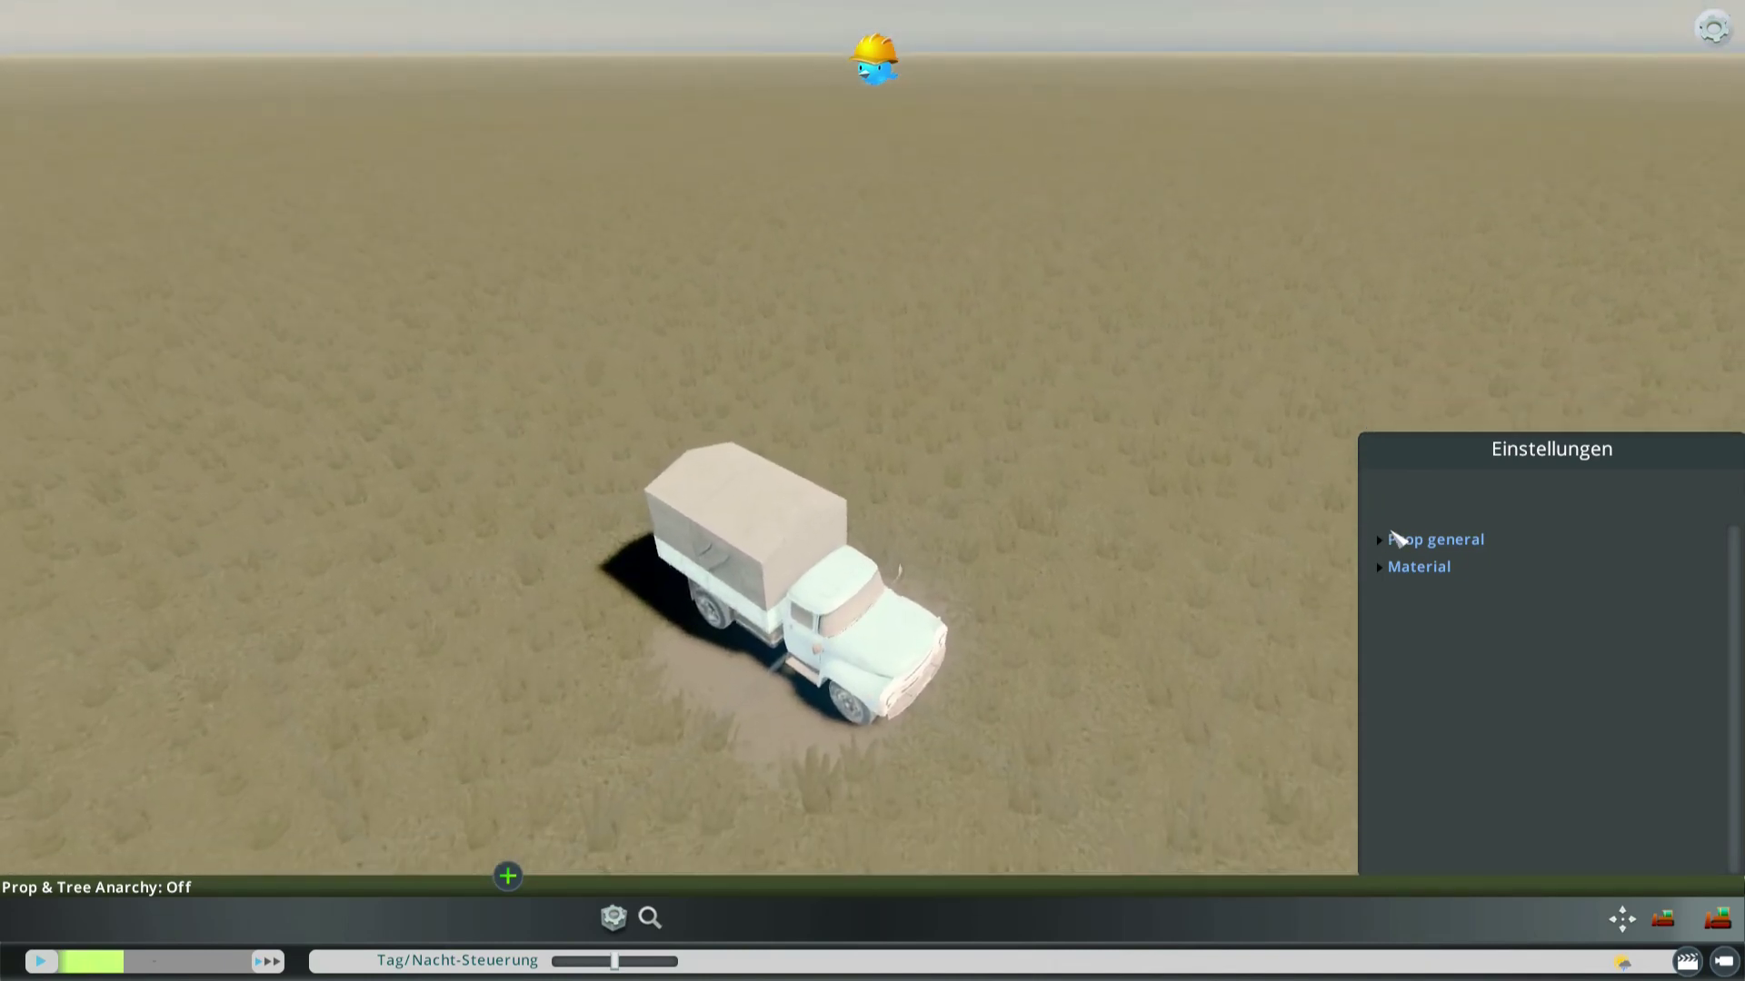
{"action": "left_click", "coordinate": [1395, 540]}
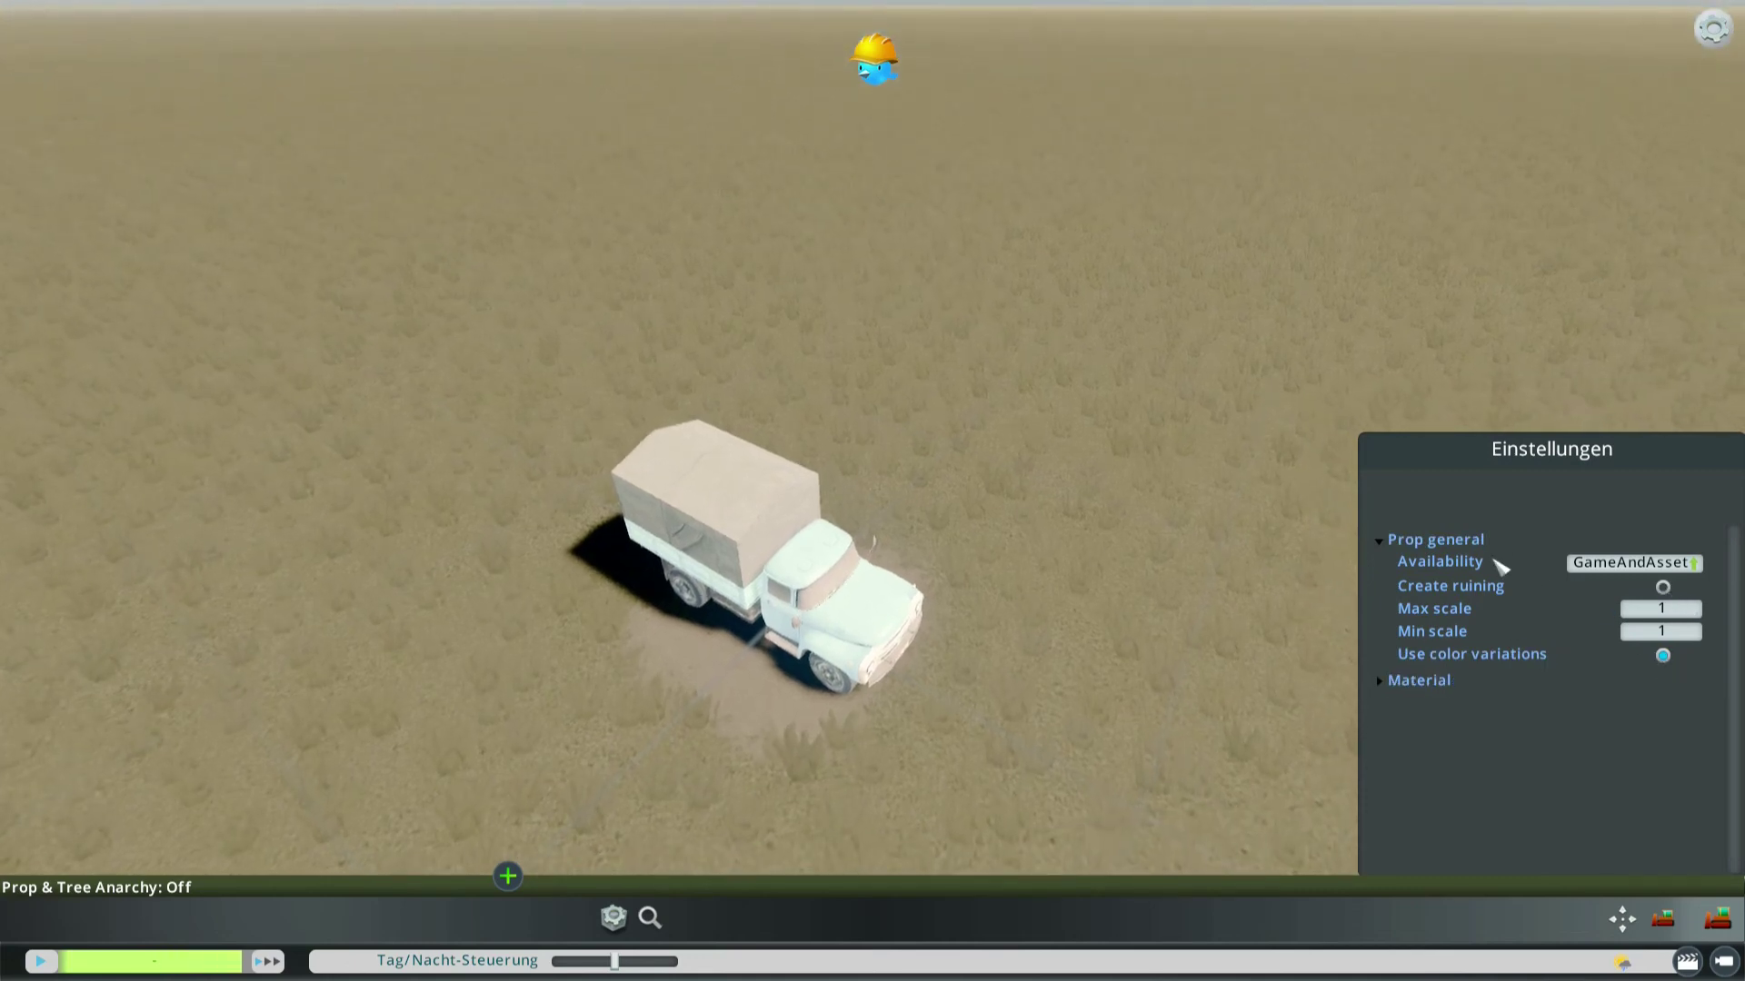
{"action": "left_click", "coordinate": [1431, 540]}
{"action": "left_click", "coordinate": [1417, 567]}
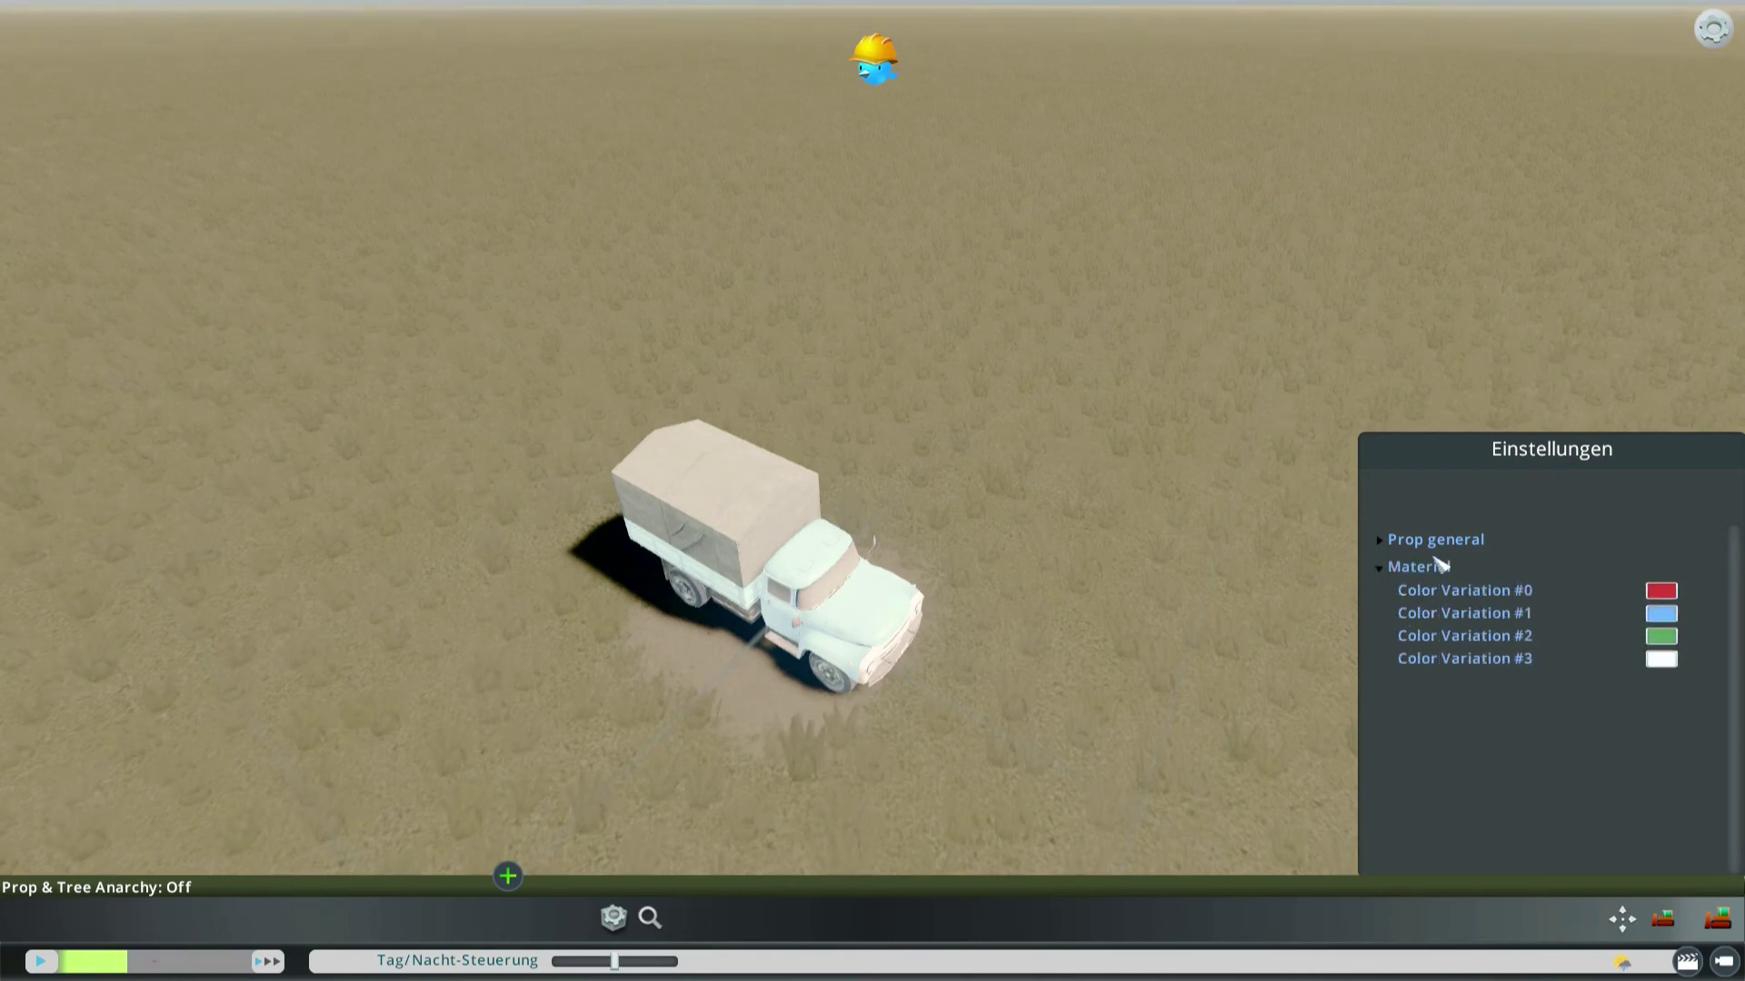
{"action": "left_click", "coordinate": [1665, 591]}
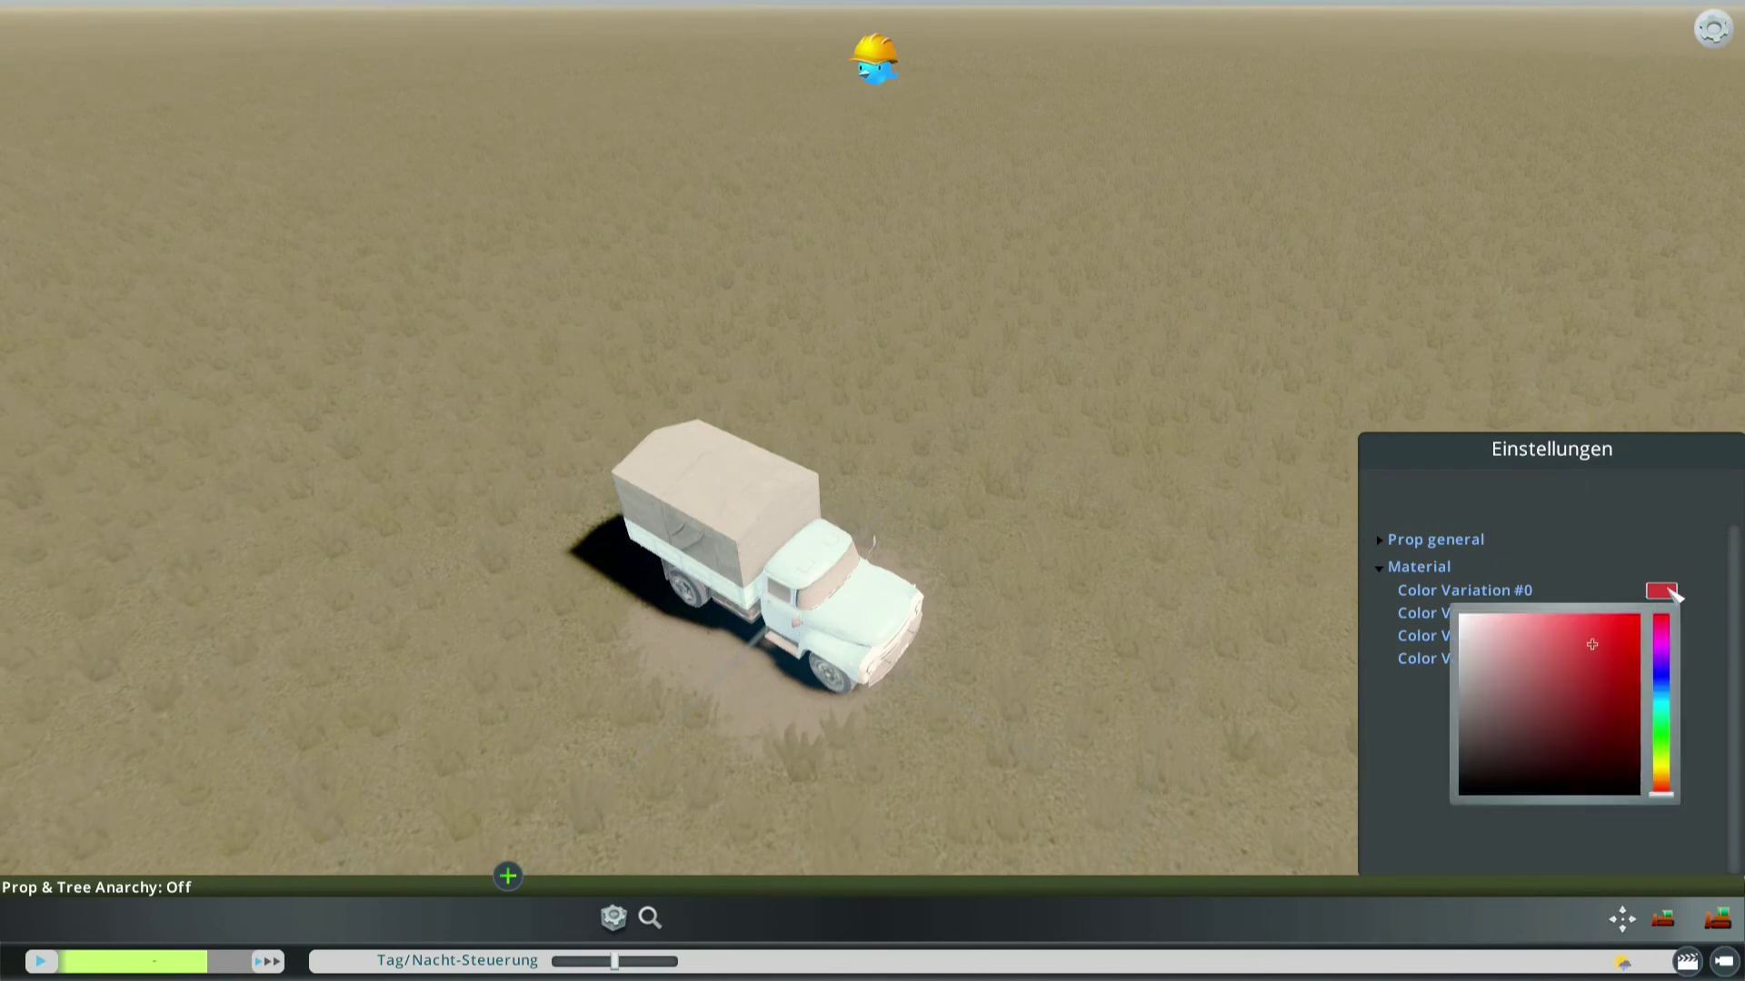
{"action": "left_click", "coordinate": [1581, 584]}
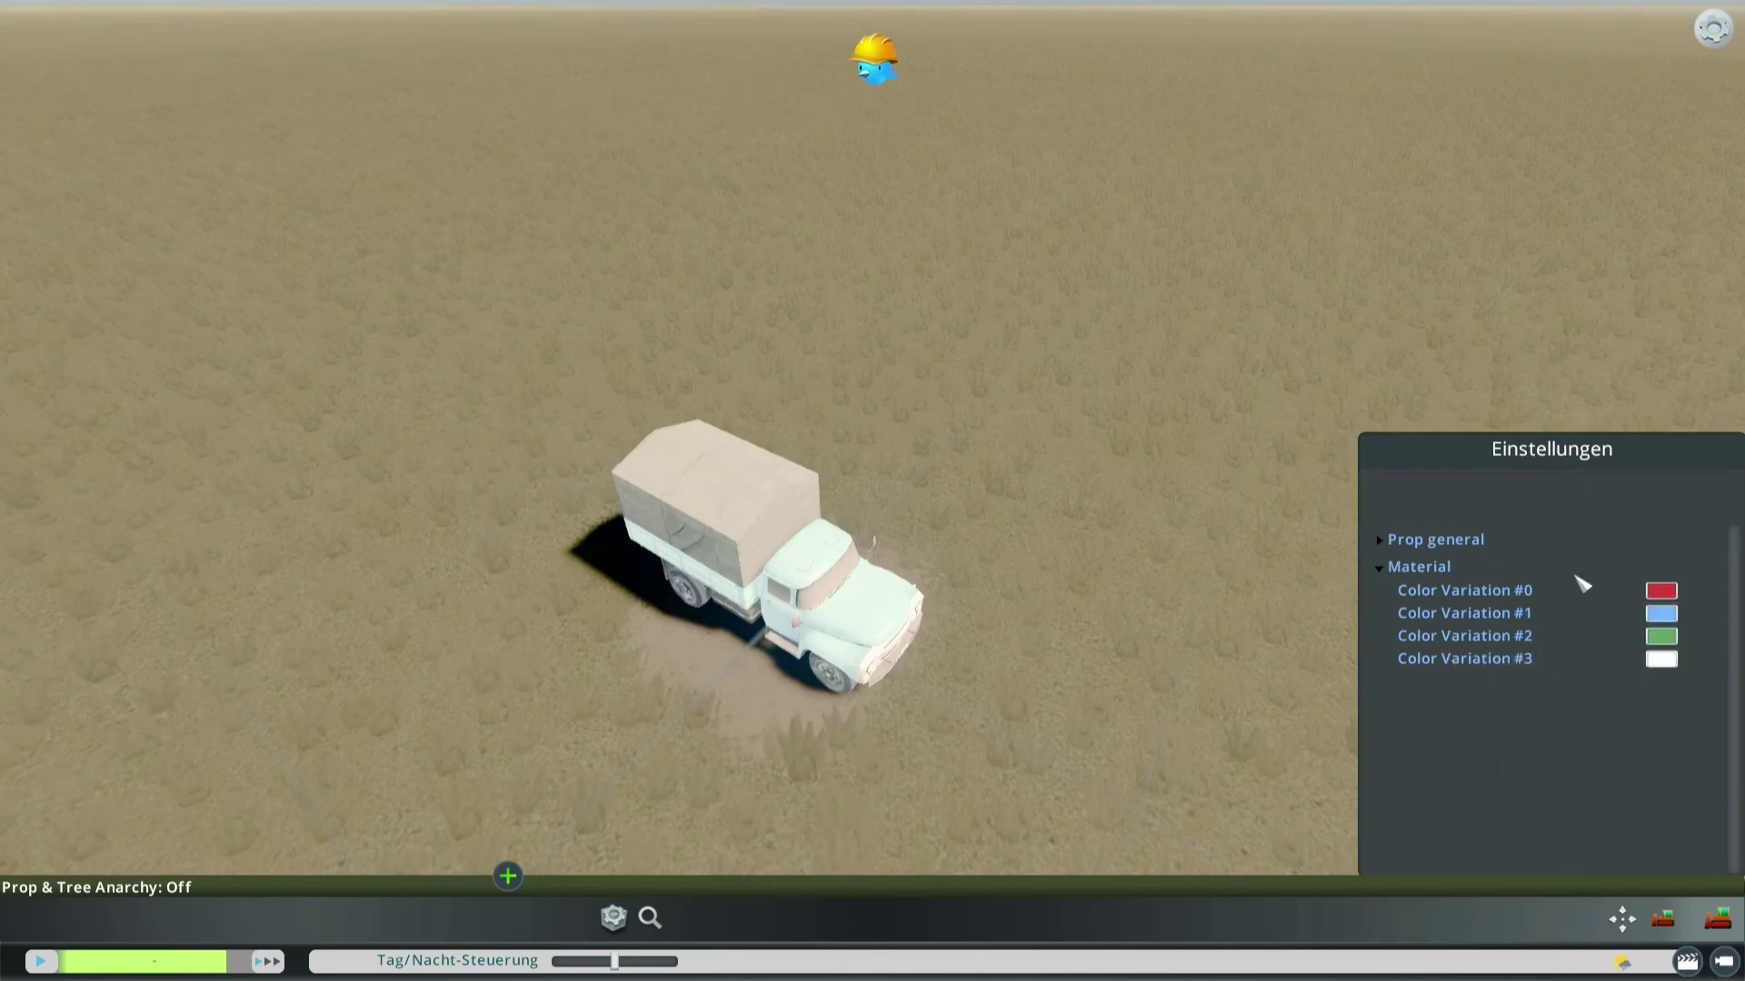
{"action": "left_click", "coordinate": [1447, 571]}
{"action": "left_click", "coordinate": [1447, 543]}
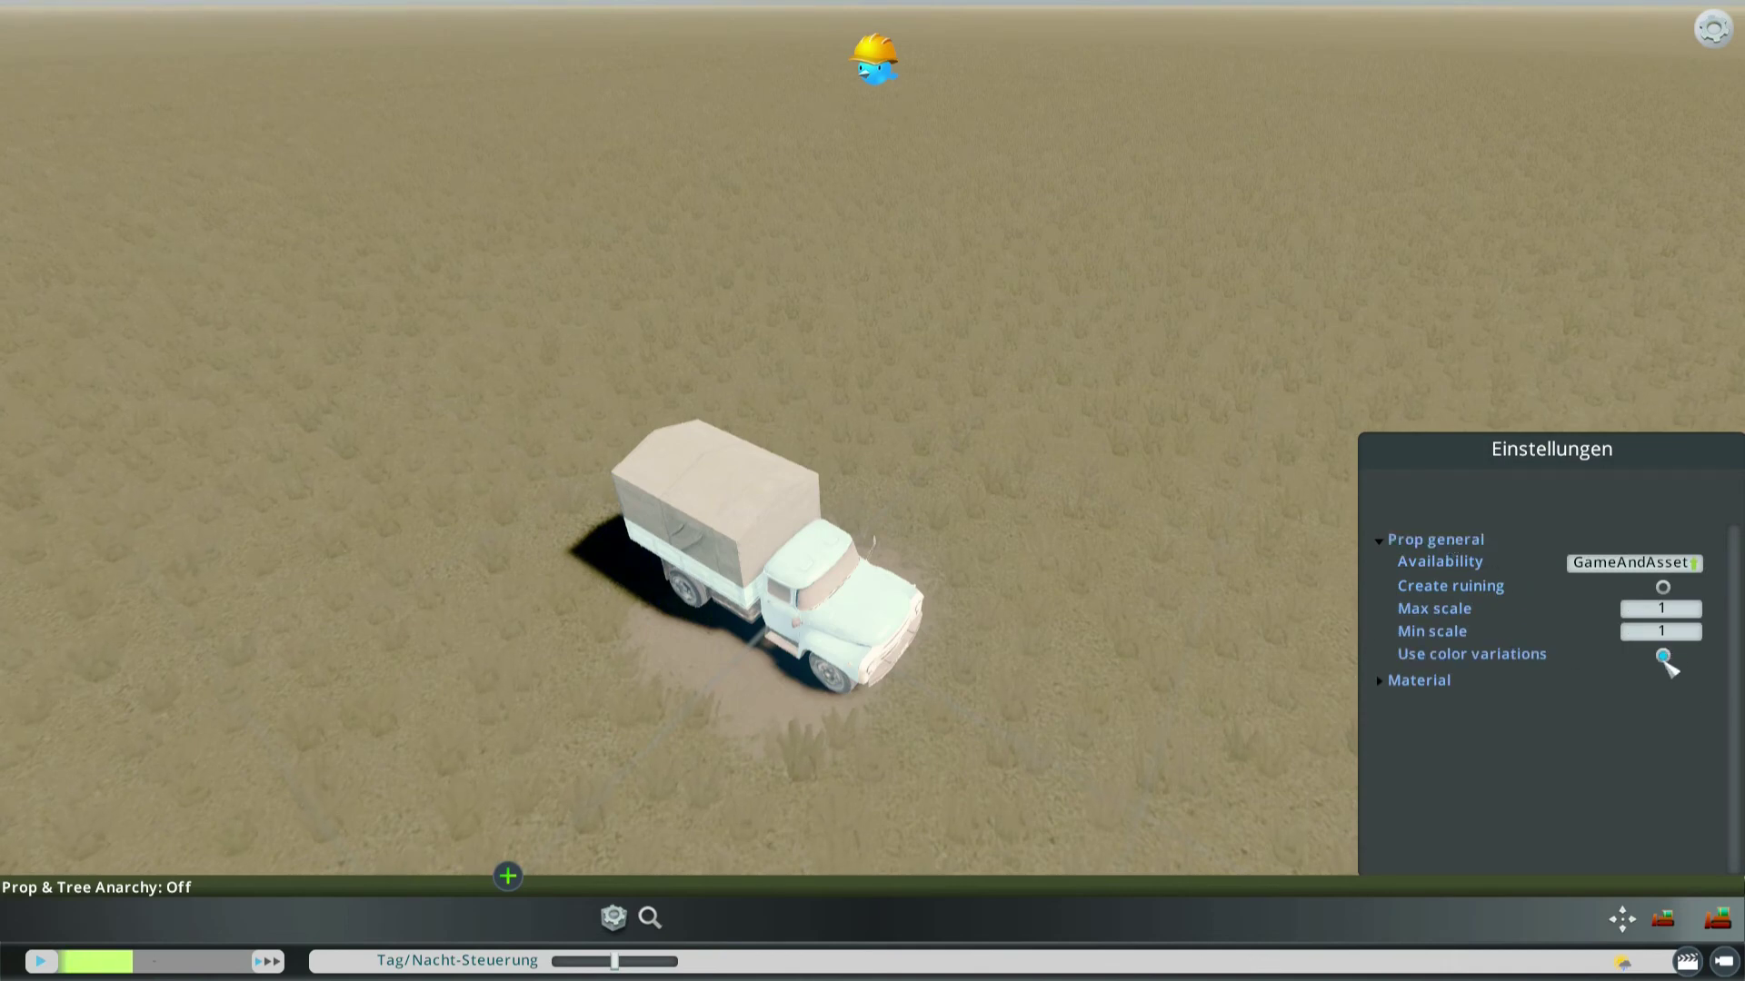
{"action": "left_click", "coordinate": [1477, 541]}
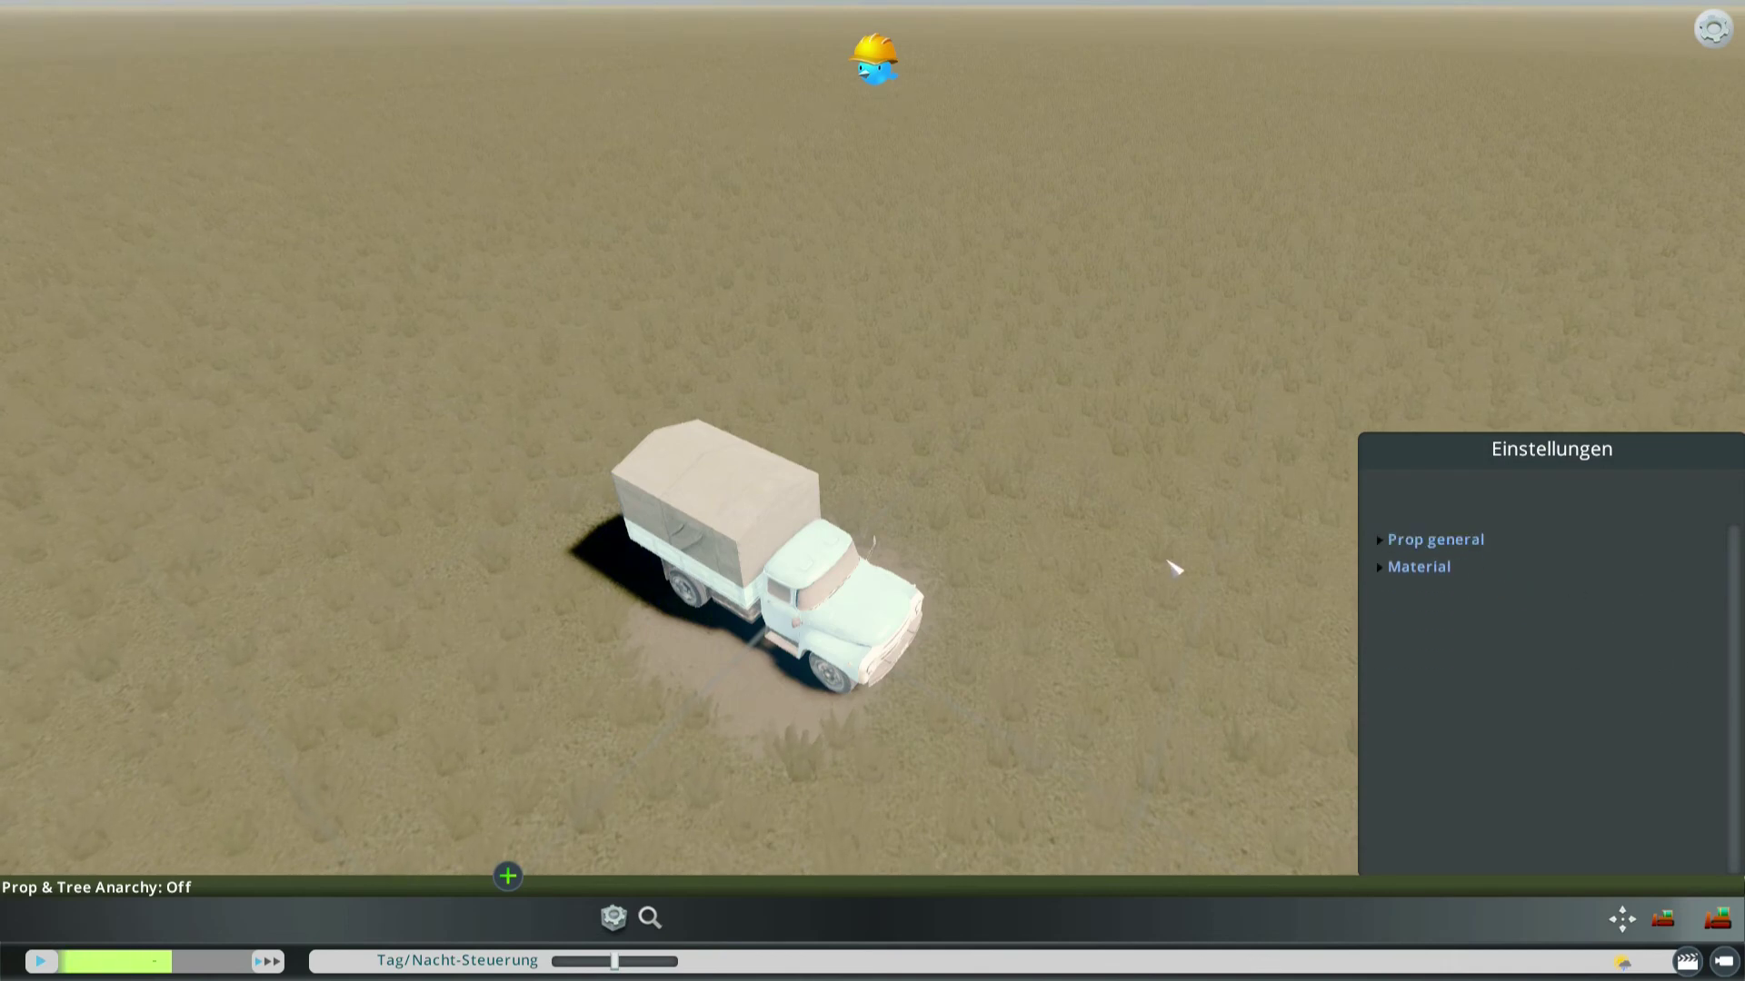
{"action": "middle_click_drag", "start_coordinate": [1168, 569], "coordinate": [1434, 580]}
{"action": "left_click", "coordinate": [1422, 568]}
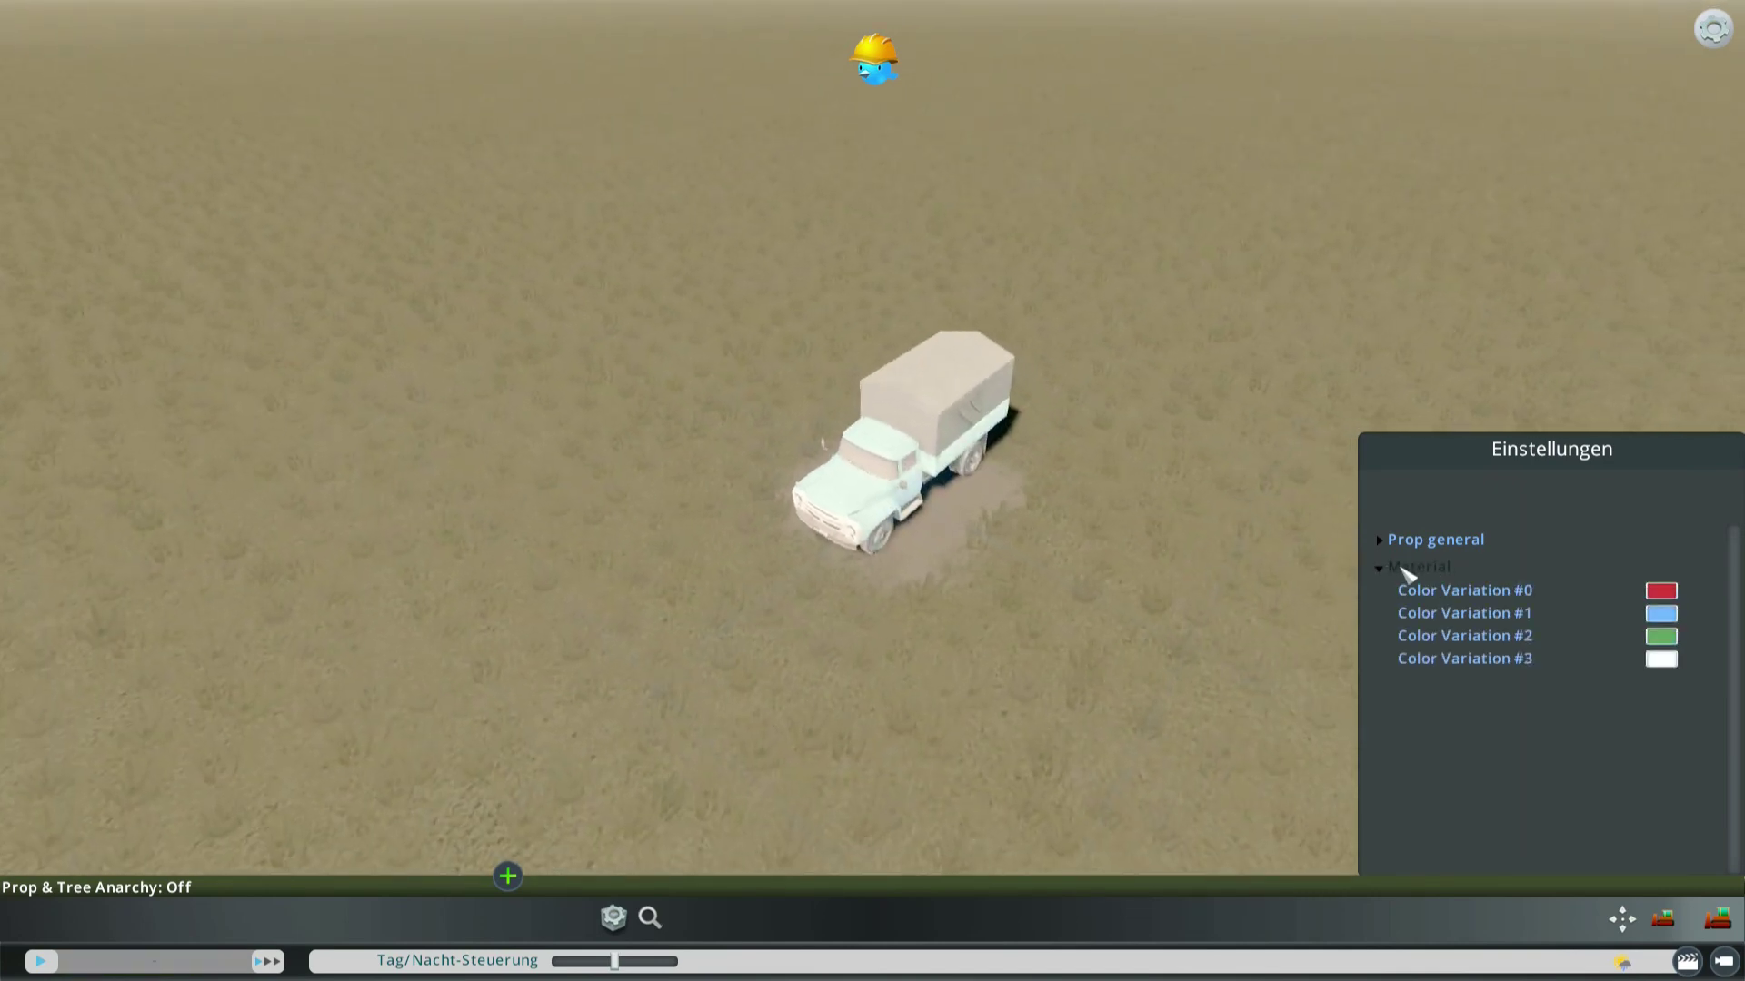
{"action": "left_click", "coordinate": [1408, 569]}
{"action": "middle_click_drag", "start_coordinate": [1034, 574], "coordinate": [1172, 592]}
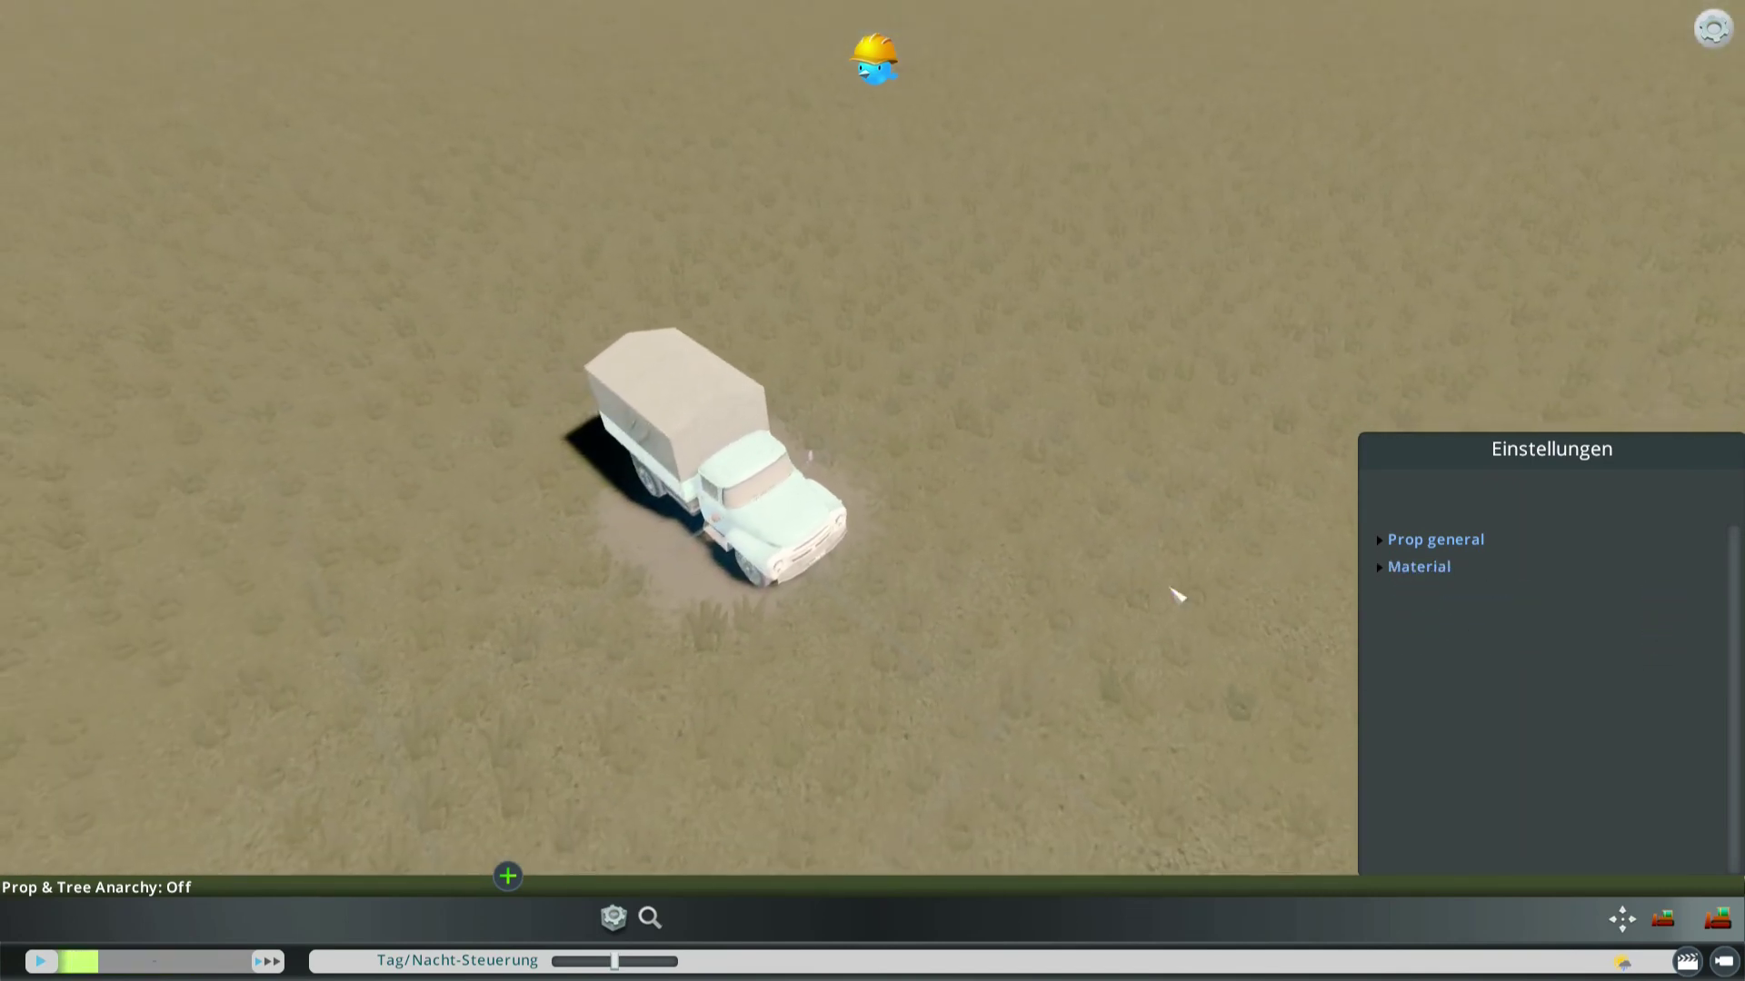
{"action": "key", "text": "a"}
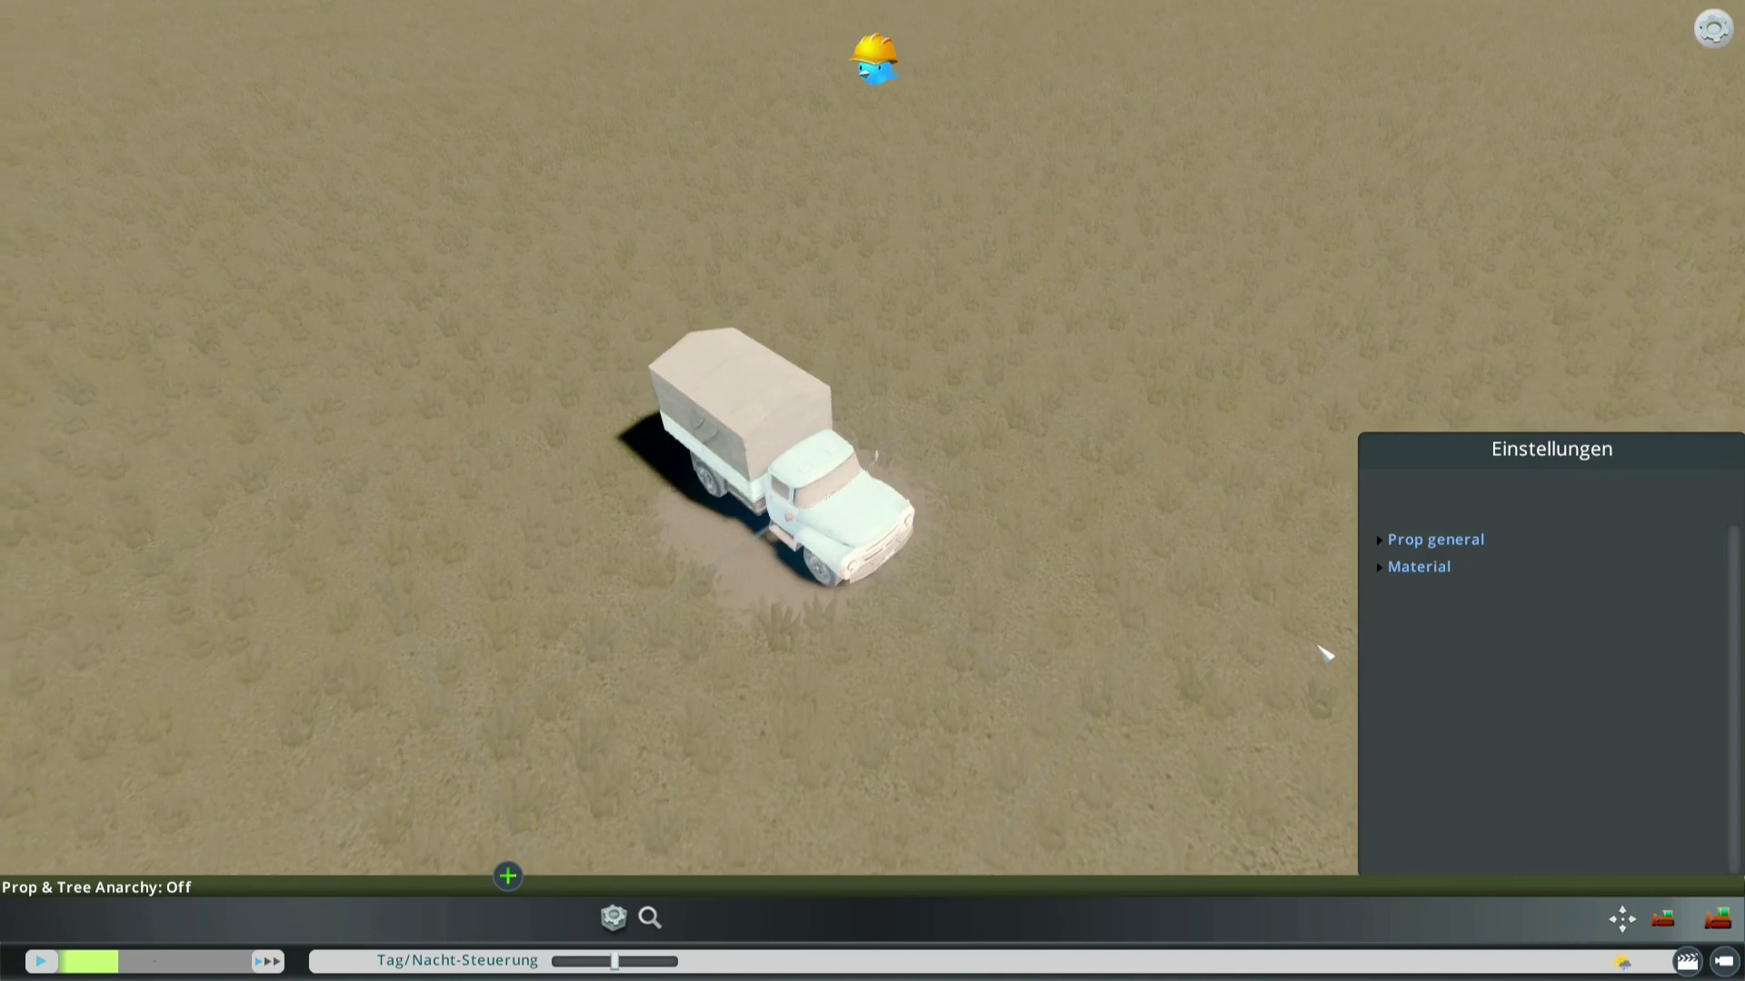
{"action": "left_click", "coordinate": [1450, 542]}
Save the prop with both the file name and object name set to Van2.
{"action": "left_click", "coordinate": [1449, 543]}
{"action": "key", "text": "Escape"}
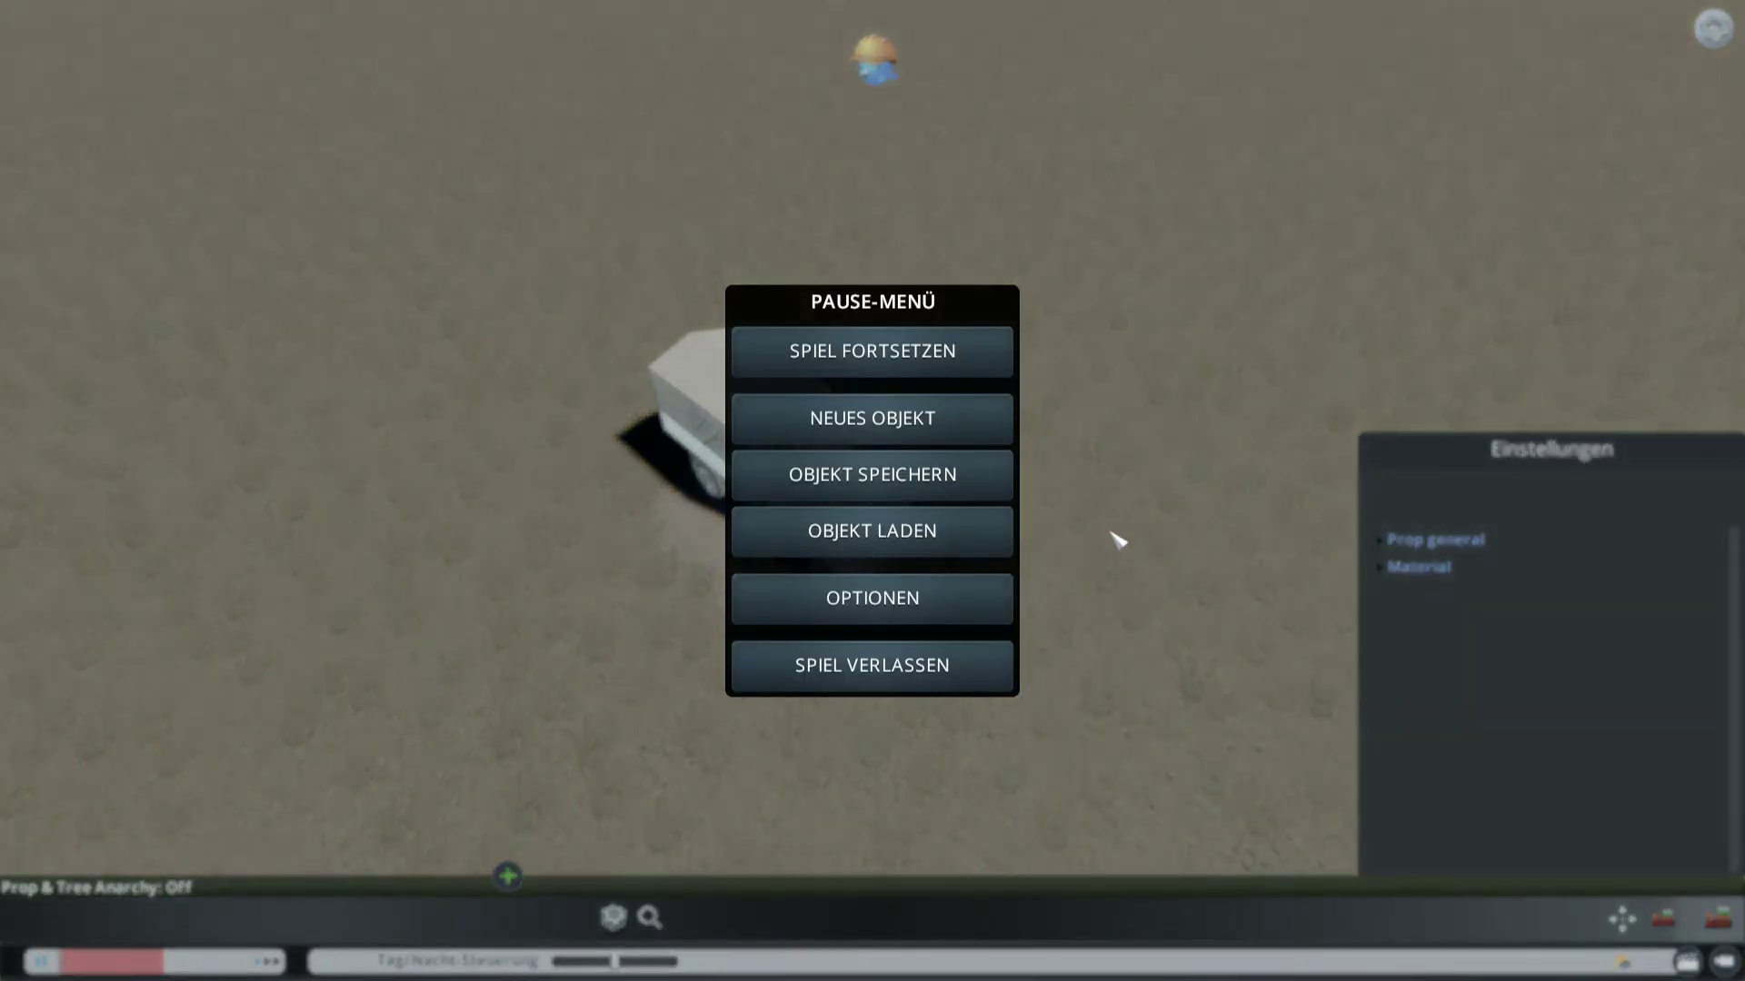
{"action": "left_click", "coordinate": [978, 472]}
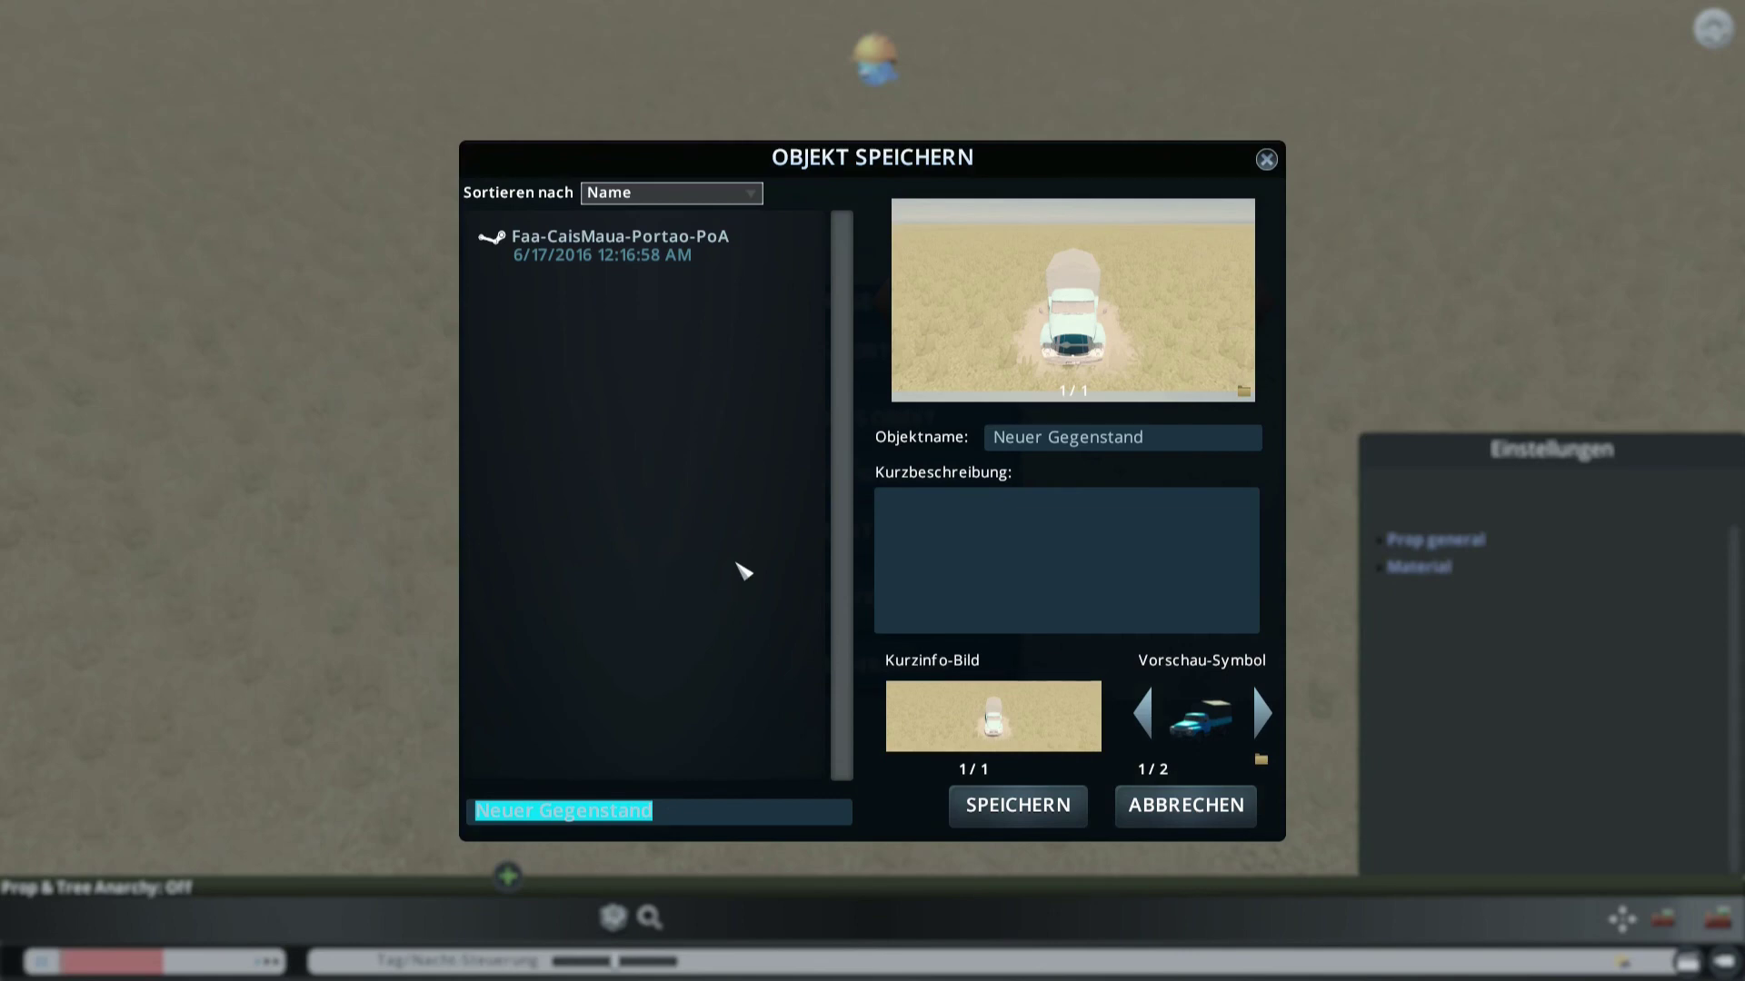
{"action": "key", "text": "BackSpace"}
{"action": "type", "text": "Van2"}
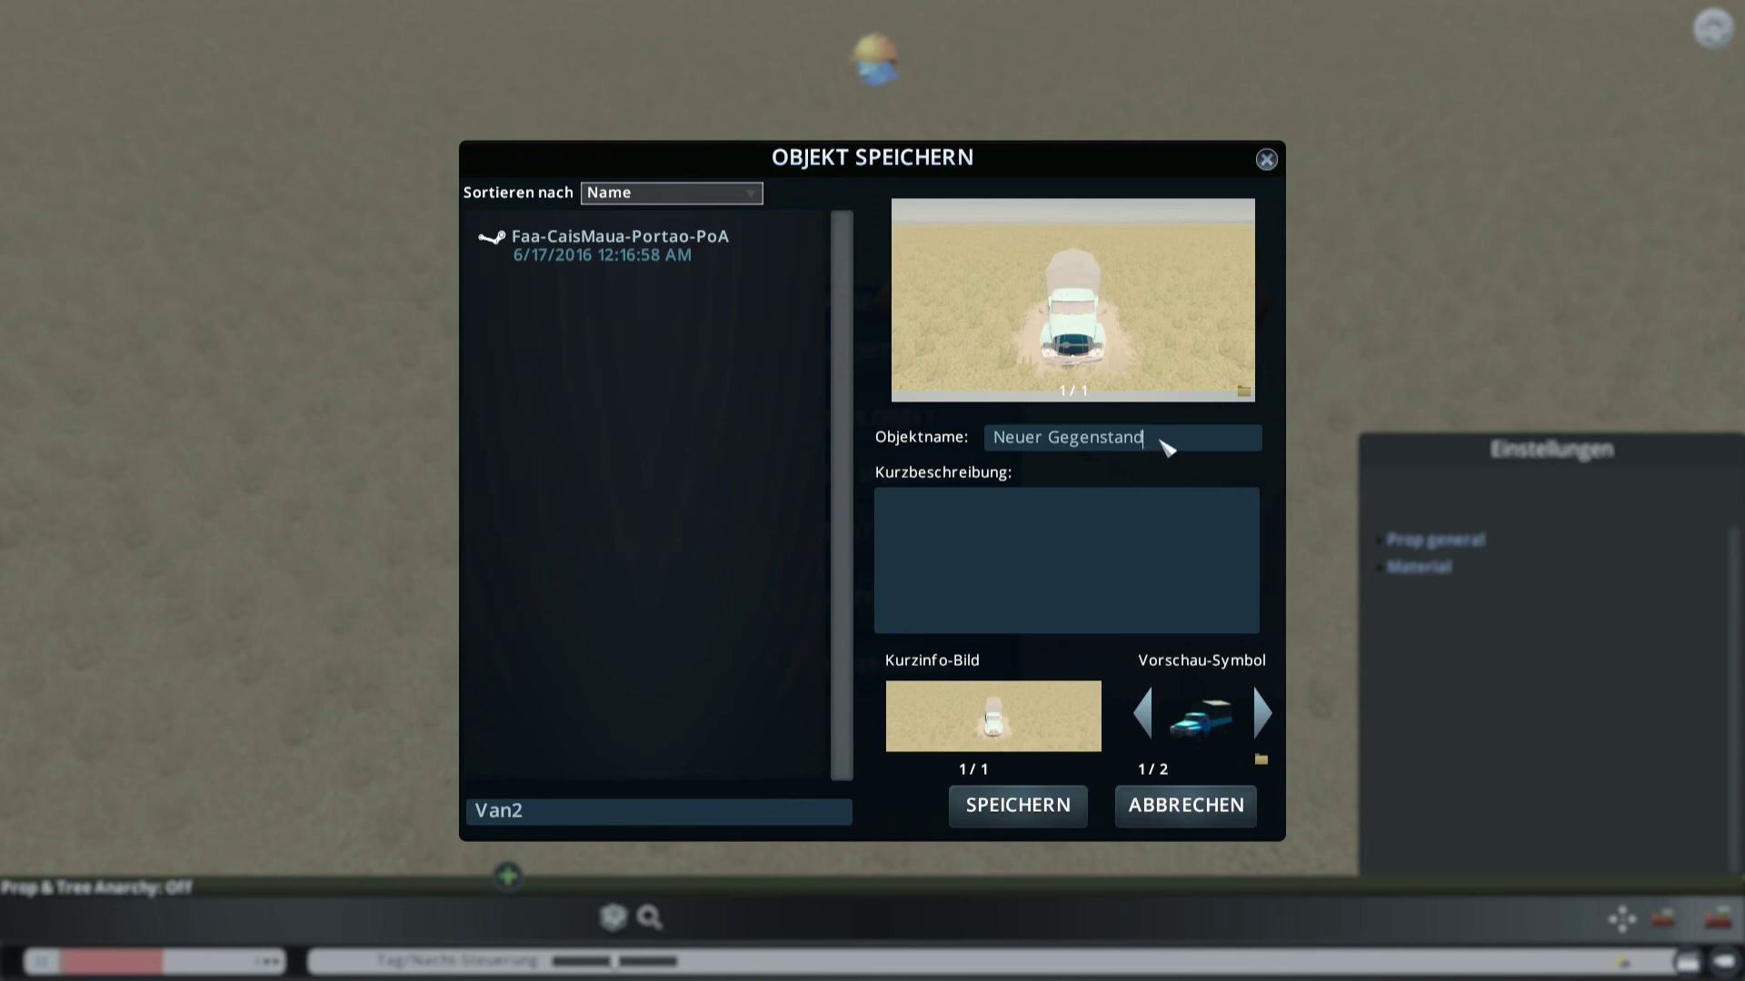
{"action": "left_click_drag", "start_coordinate": [1166, 445], "coordinate": [988, 452]}
{"action": "key", "text": "BackSpace"}
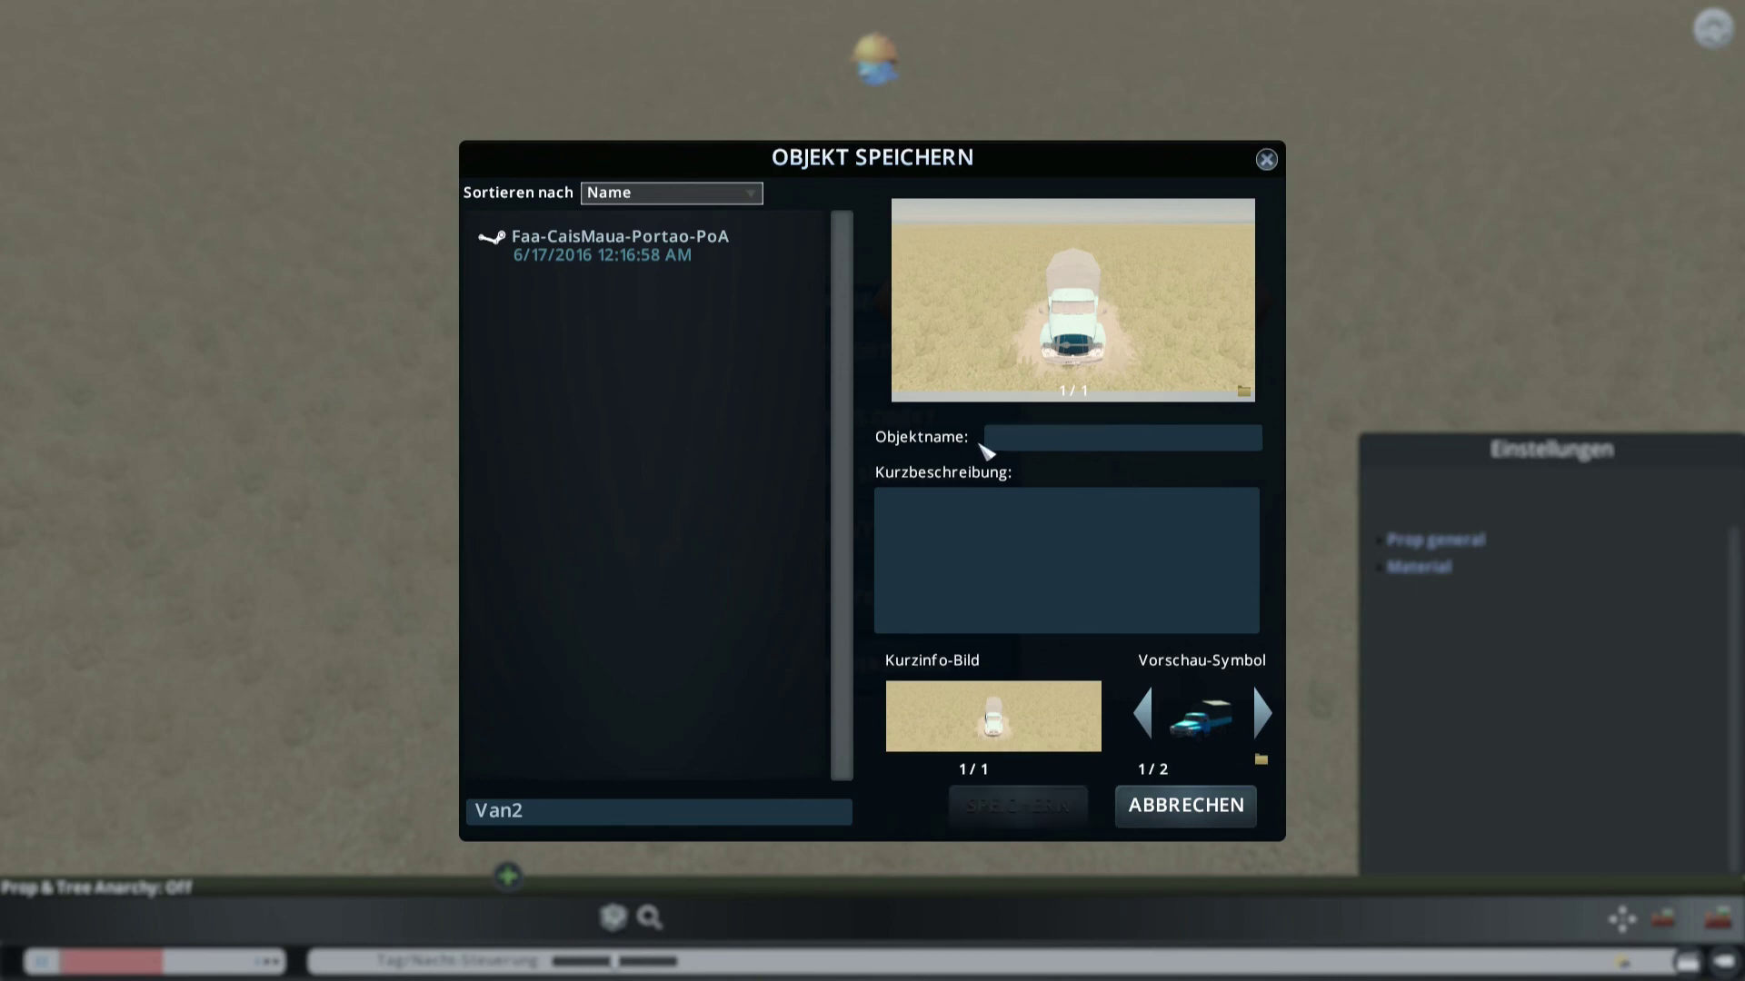
{"action": "type", "text": "Van2"}
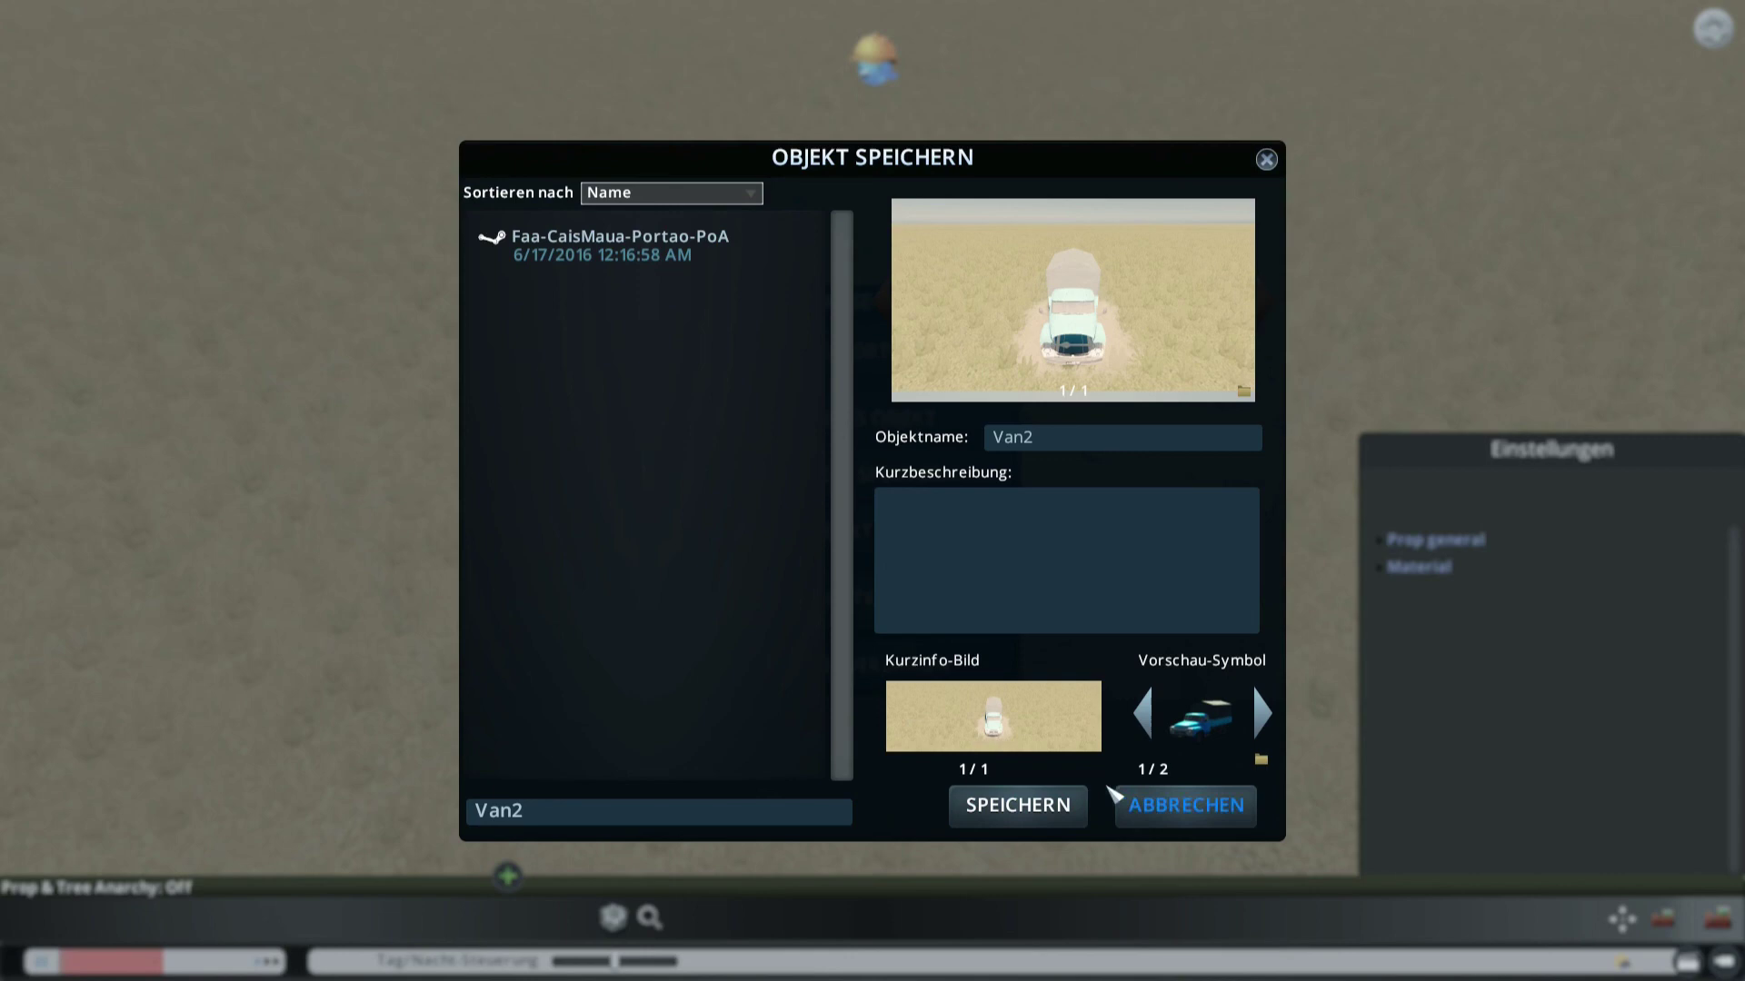
{"action": "left_click", "coordinate": [1061, 809]}
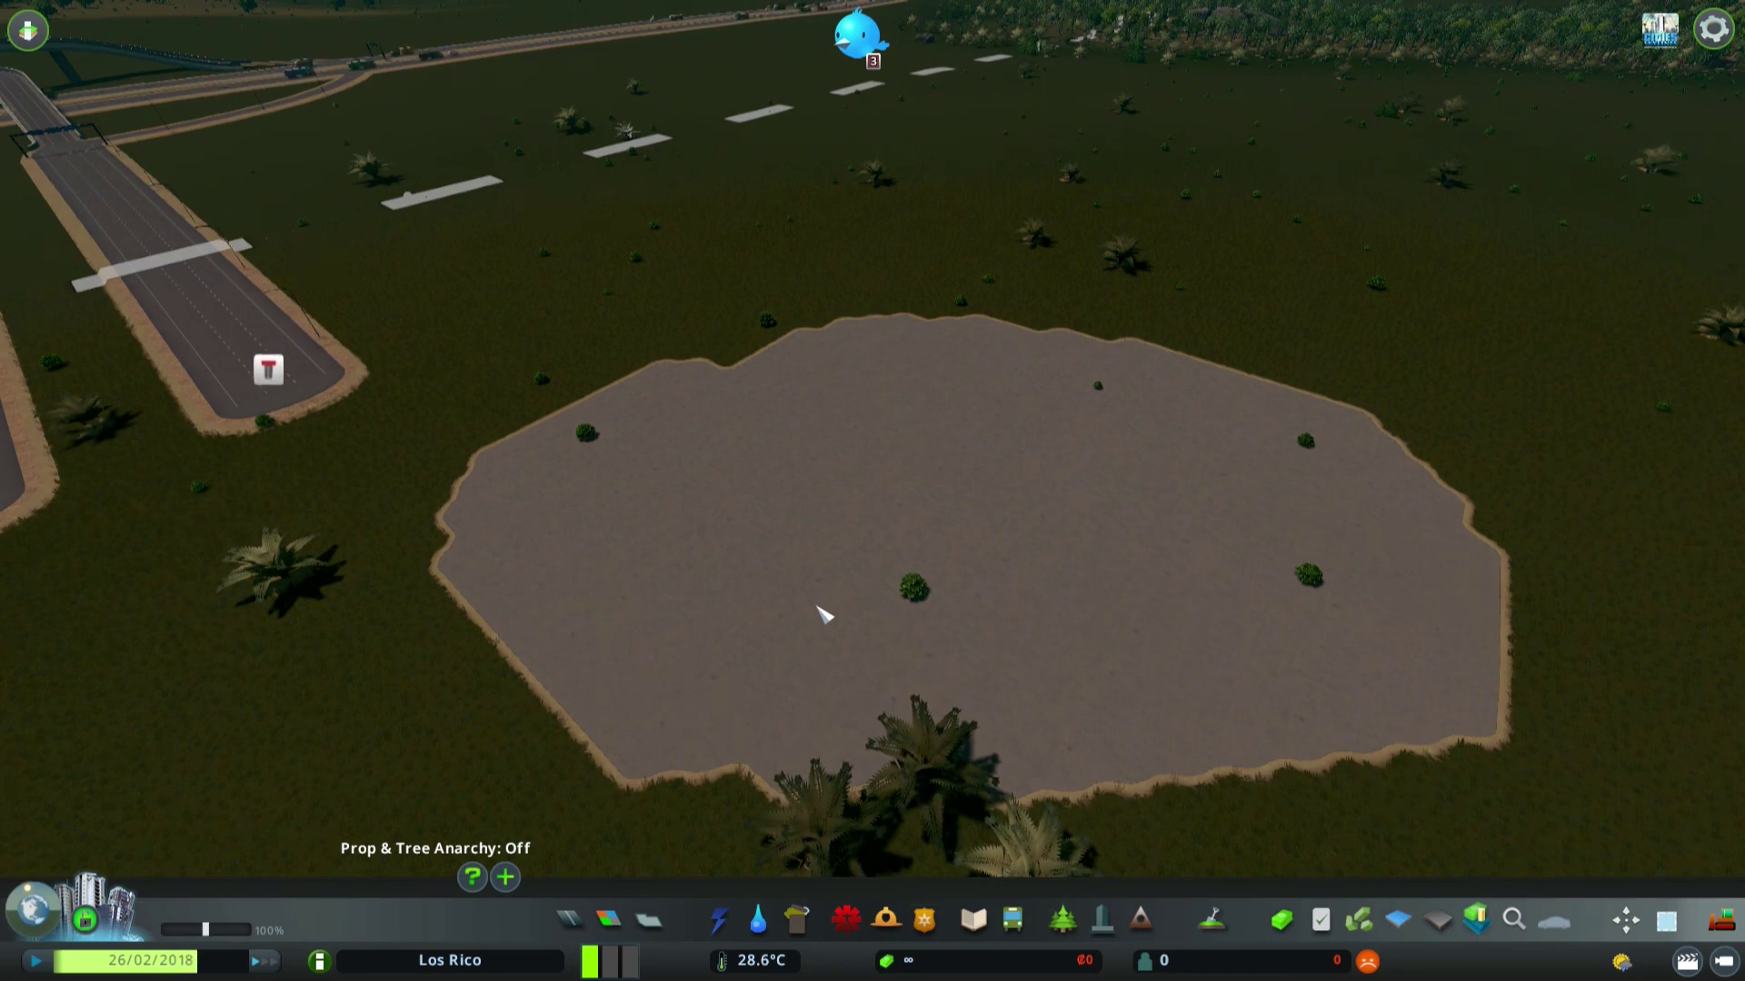
Rotate the Van2 truck prop and place four copies in a row on the grey patch.
{"action": "scroll", "coordinate": [826, 614], "scroll_direction": "up", "scroll_amount": 3}
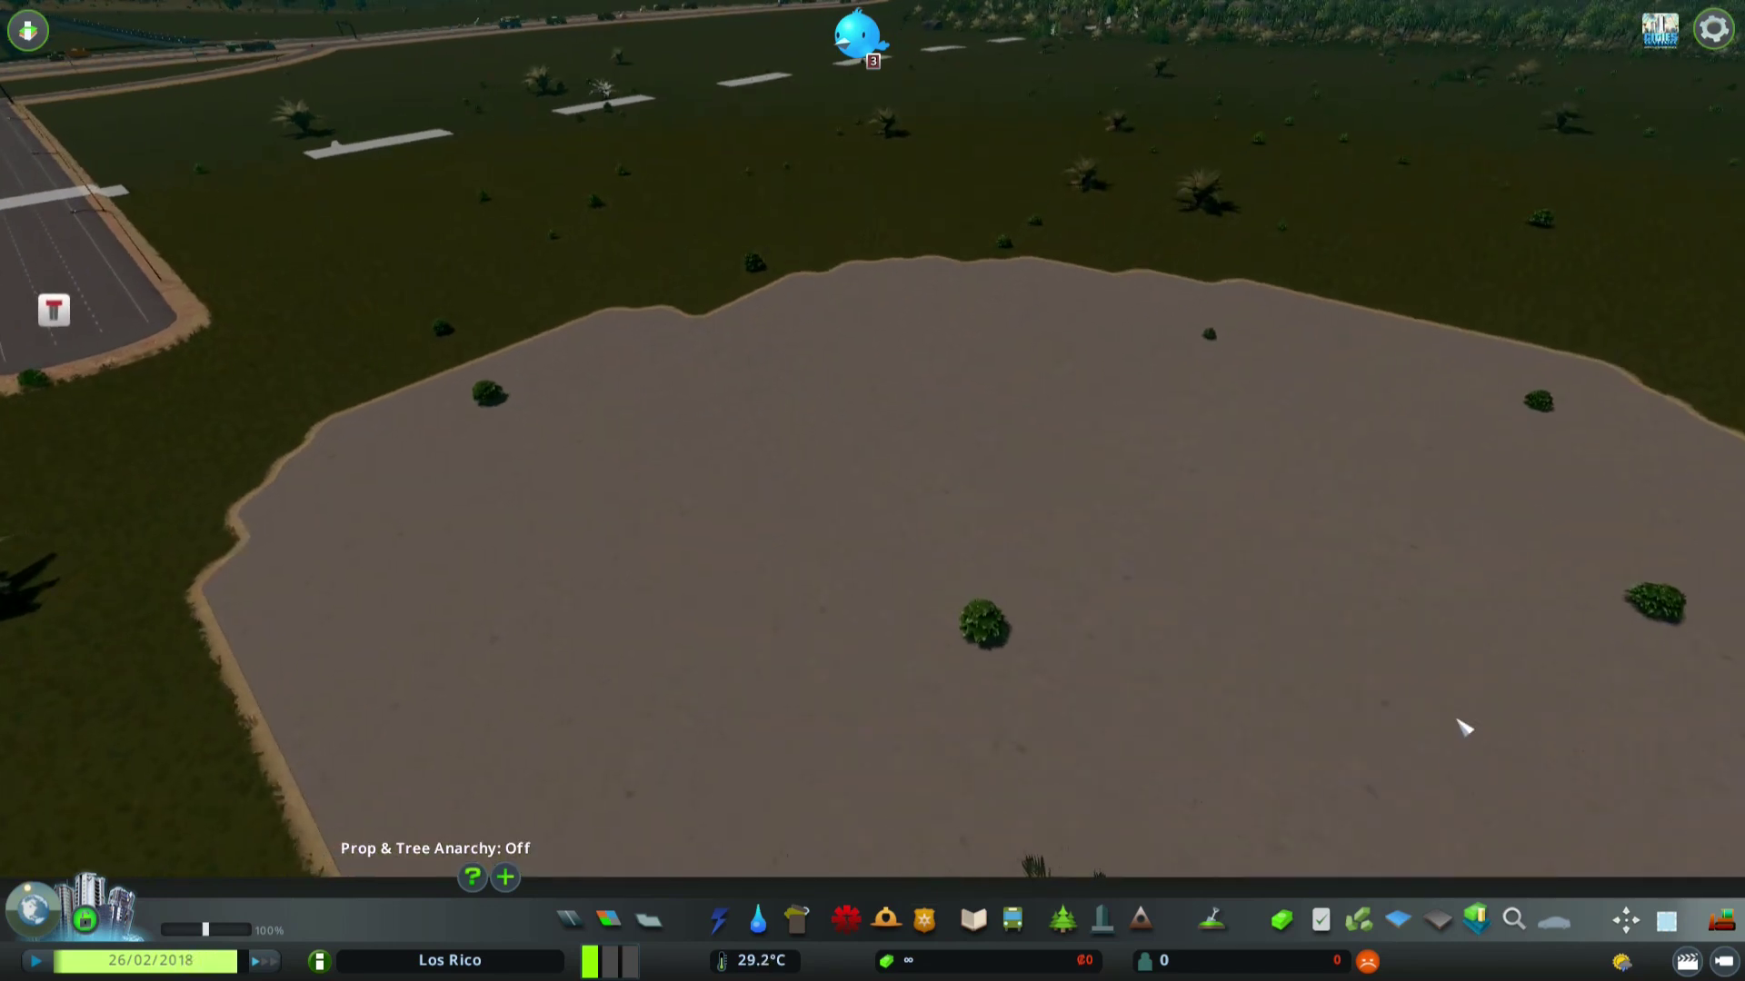
{"action": "left_click", "coordinate": [1514, 920]}
{"action": "scroll", "coordinate": [807, 600], "scroll_direction": "up", "scroll_amount": 1}
{"action": "scroll", "coordinate": [807, 600], "scroll_direction": "up", "scroll_amount": 2}
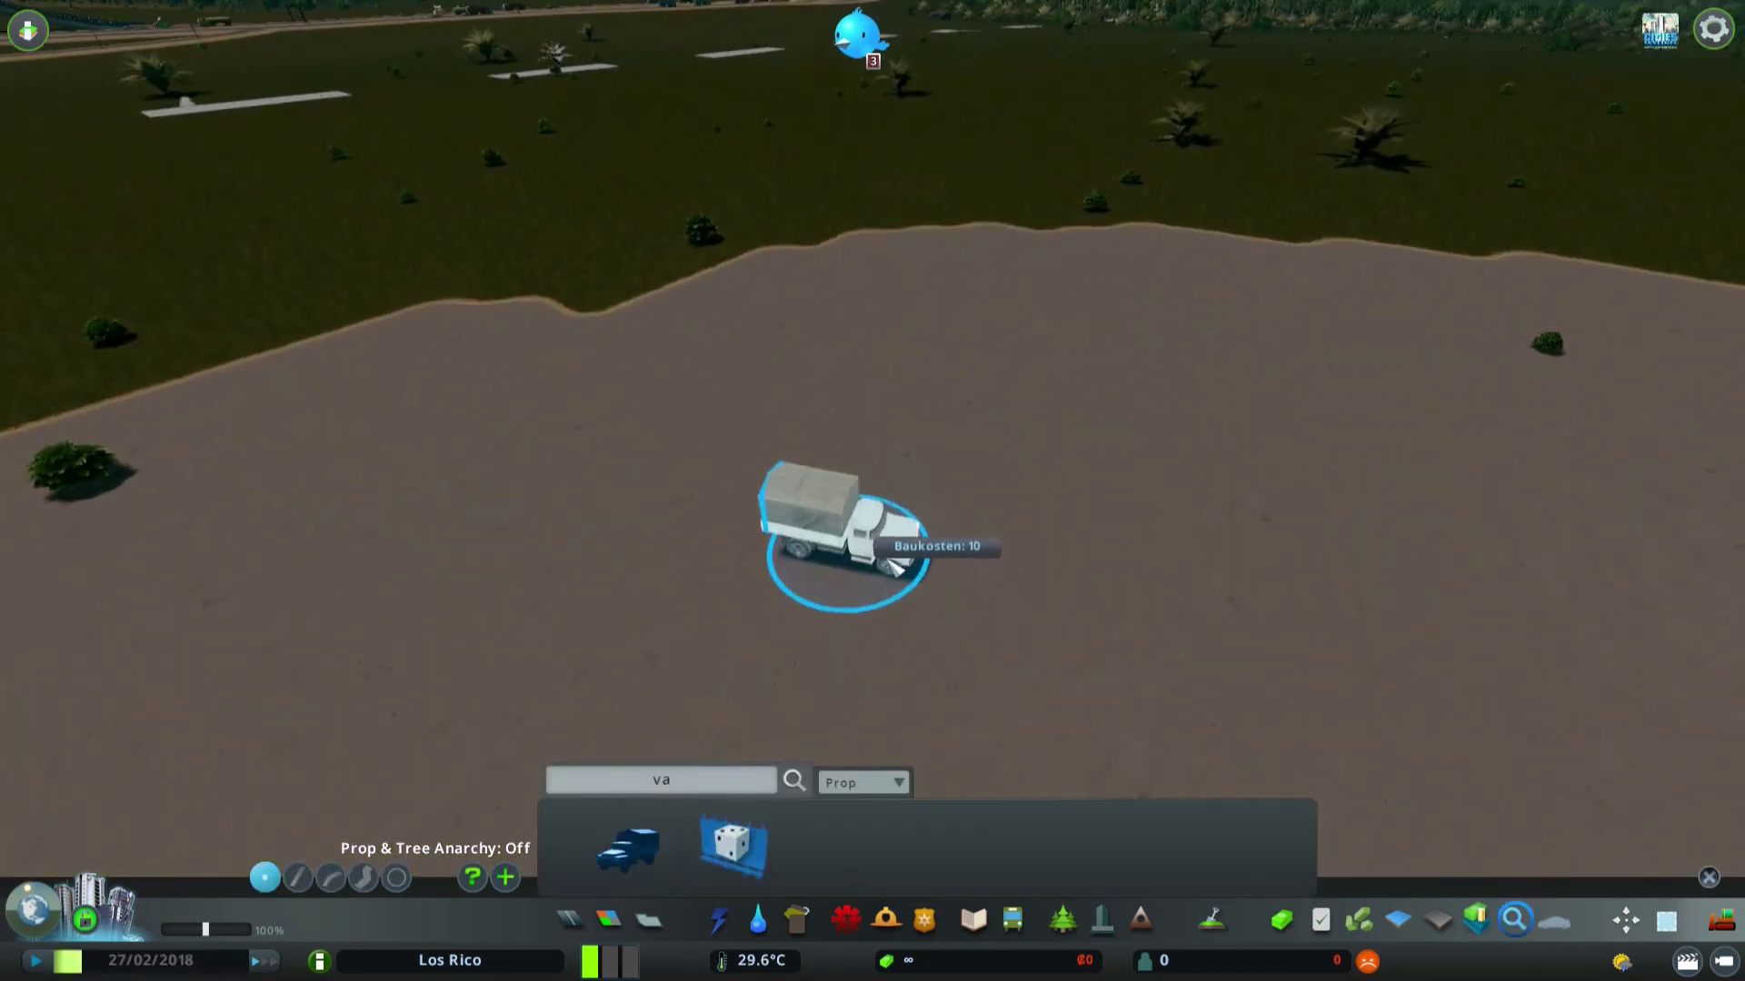
{"action": "right_click_drag", "start_coordinate": [845, 545], "coordinate": [718, 547]}
{"action": "left_click", "coordinate": [718, 547]}
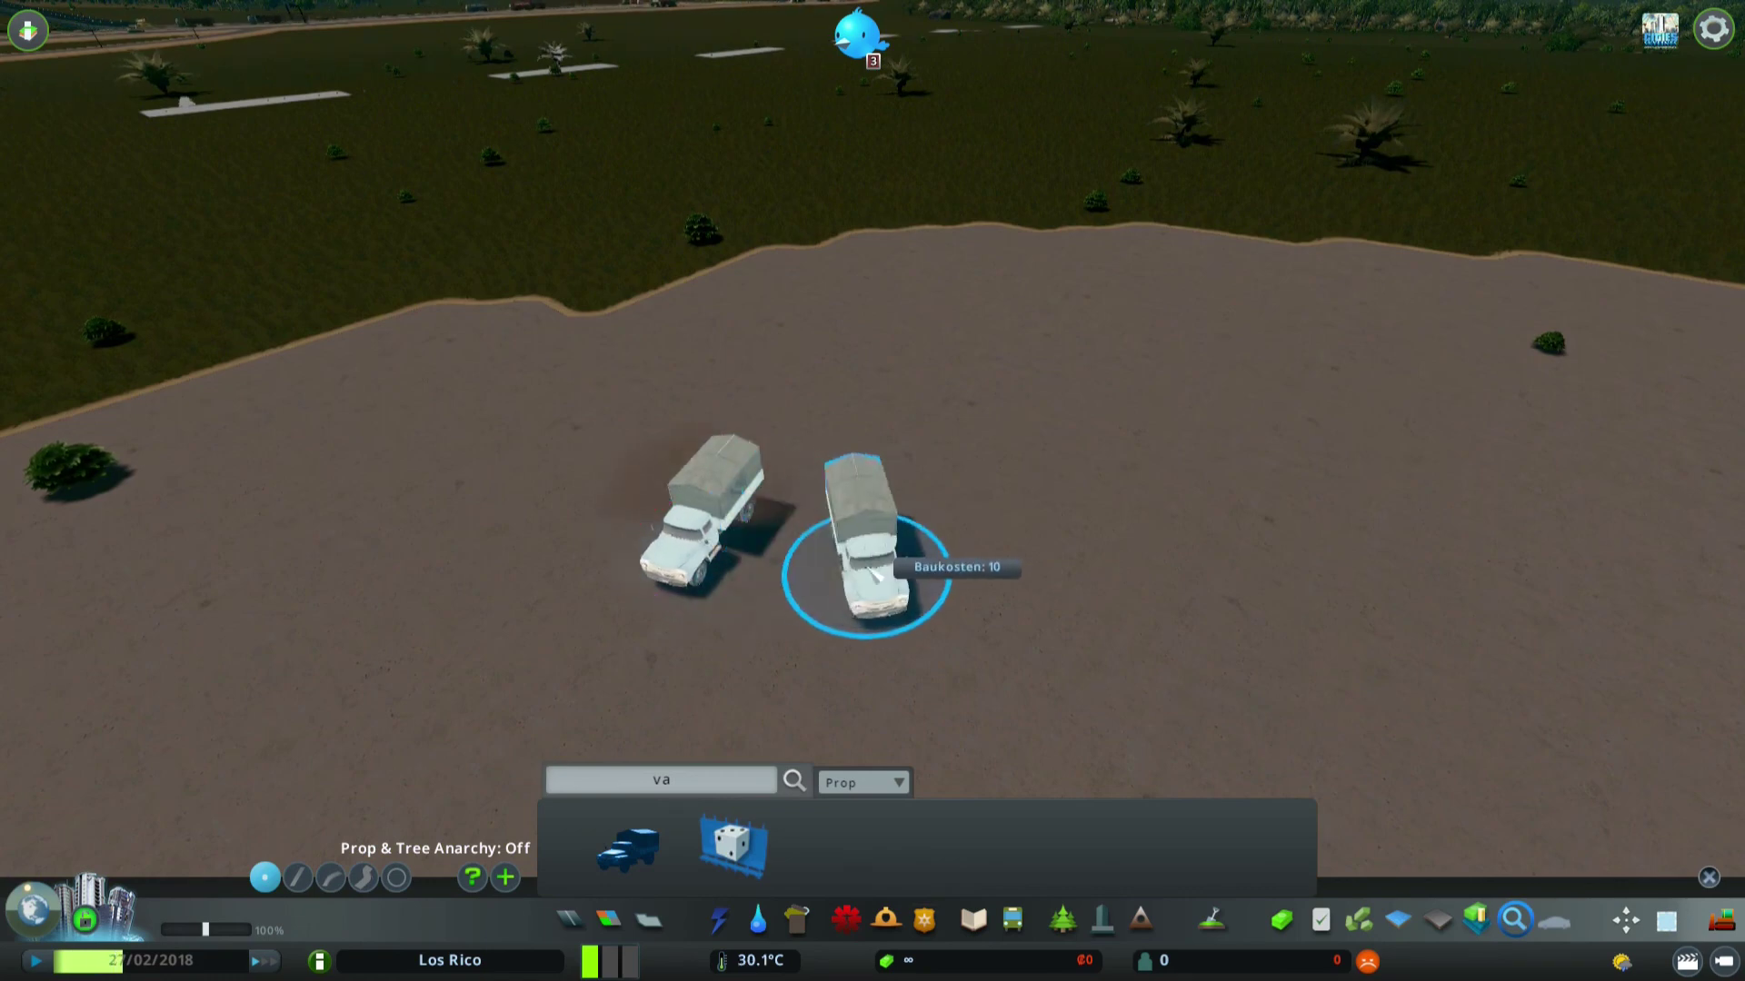
{"action": "left_click", "coordinate": [854, 550]}
{"action": "left_click", "coordinate": [1045, 537]}
{"action": "left_click", "coordinate": [1276, 465]}
{"action": "key", "text": "Escape"}
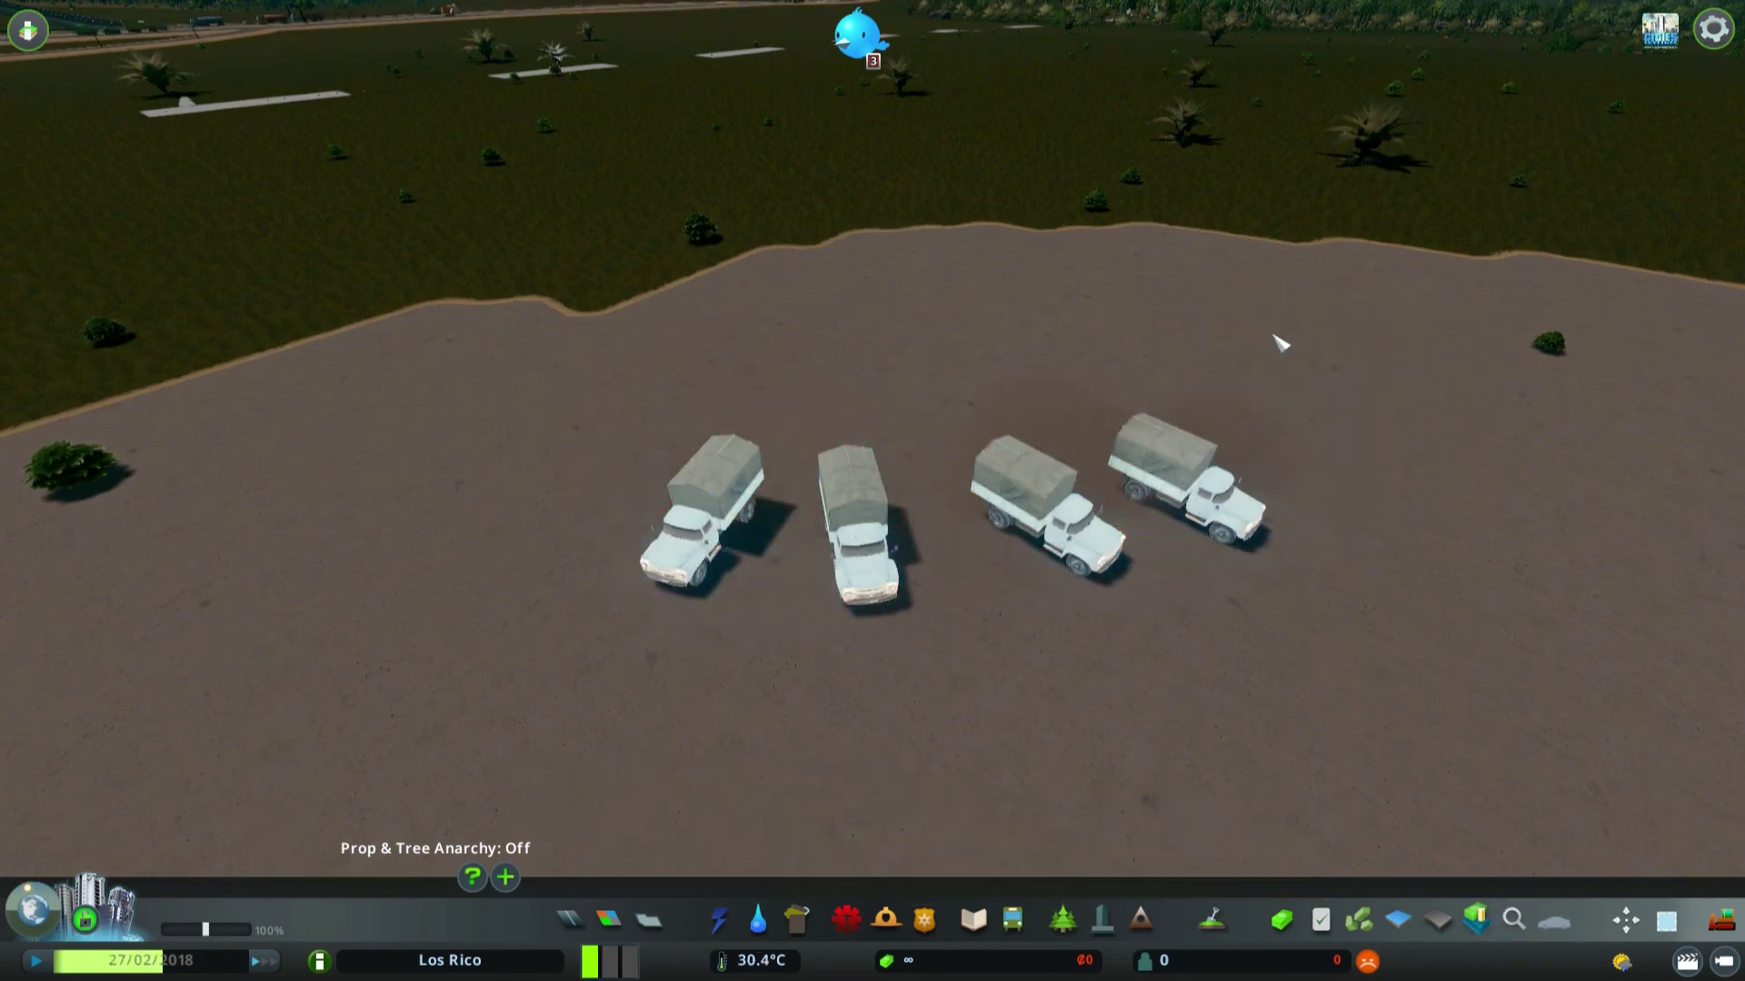
{"action": "key", "text": "a"}
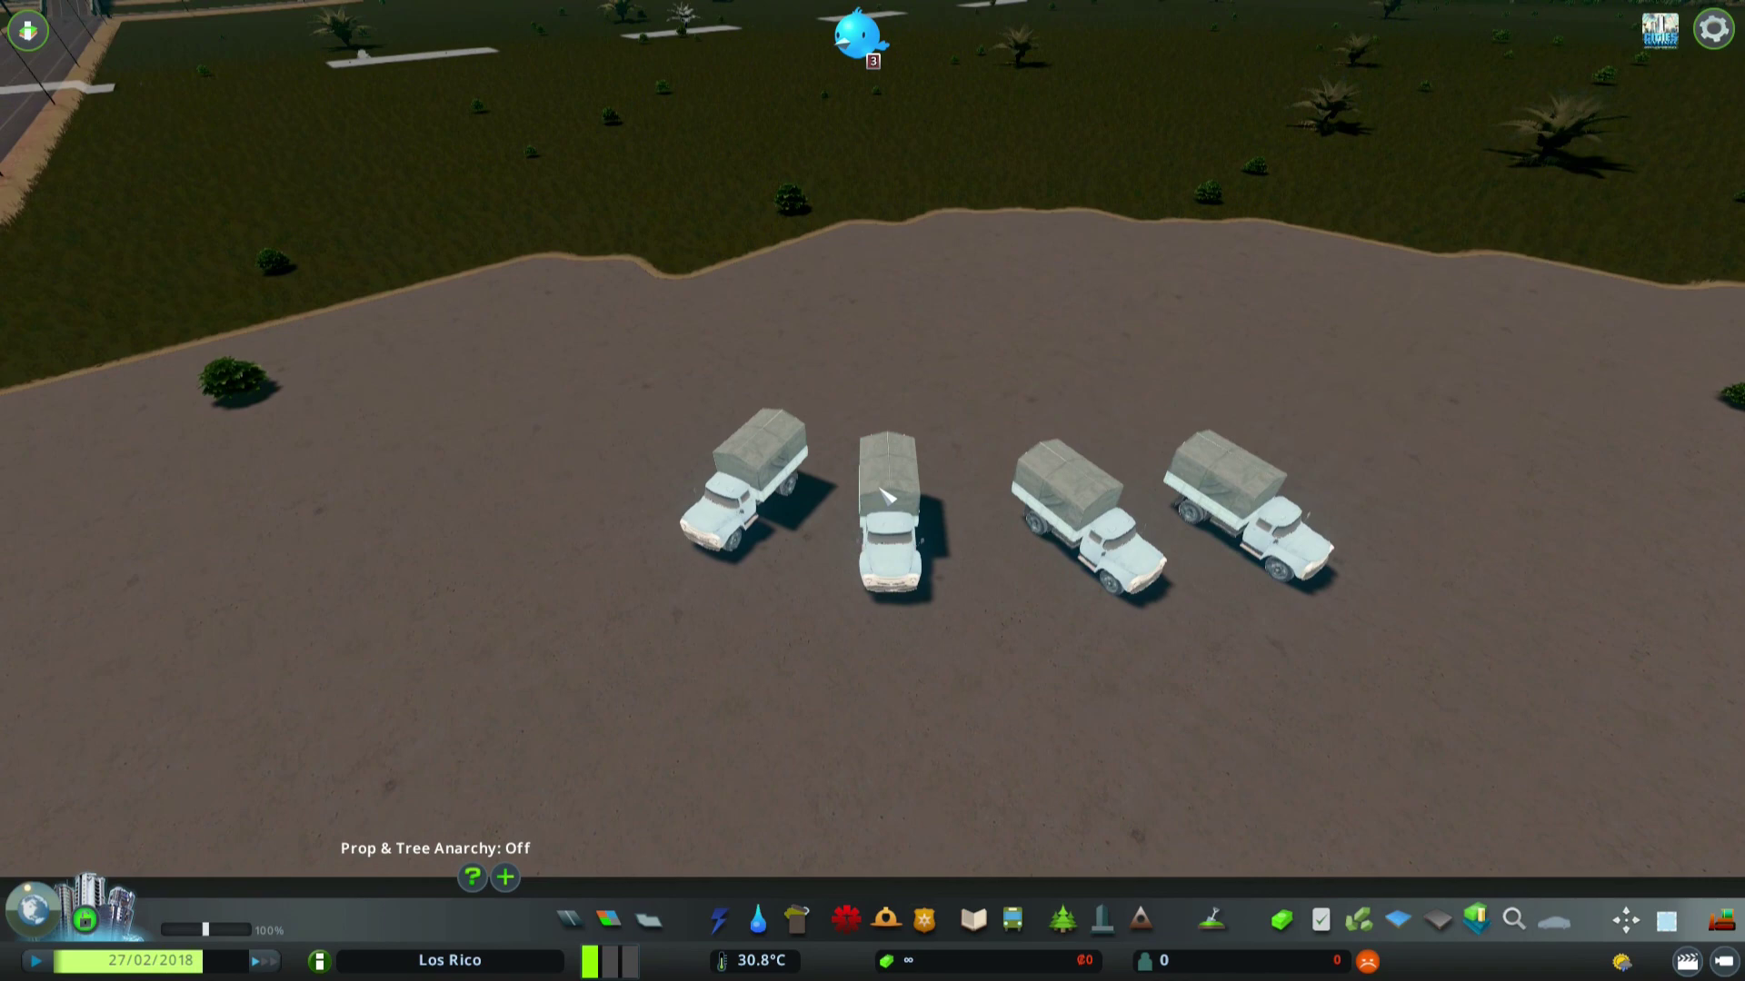